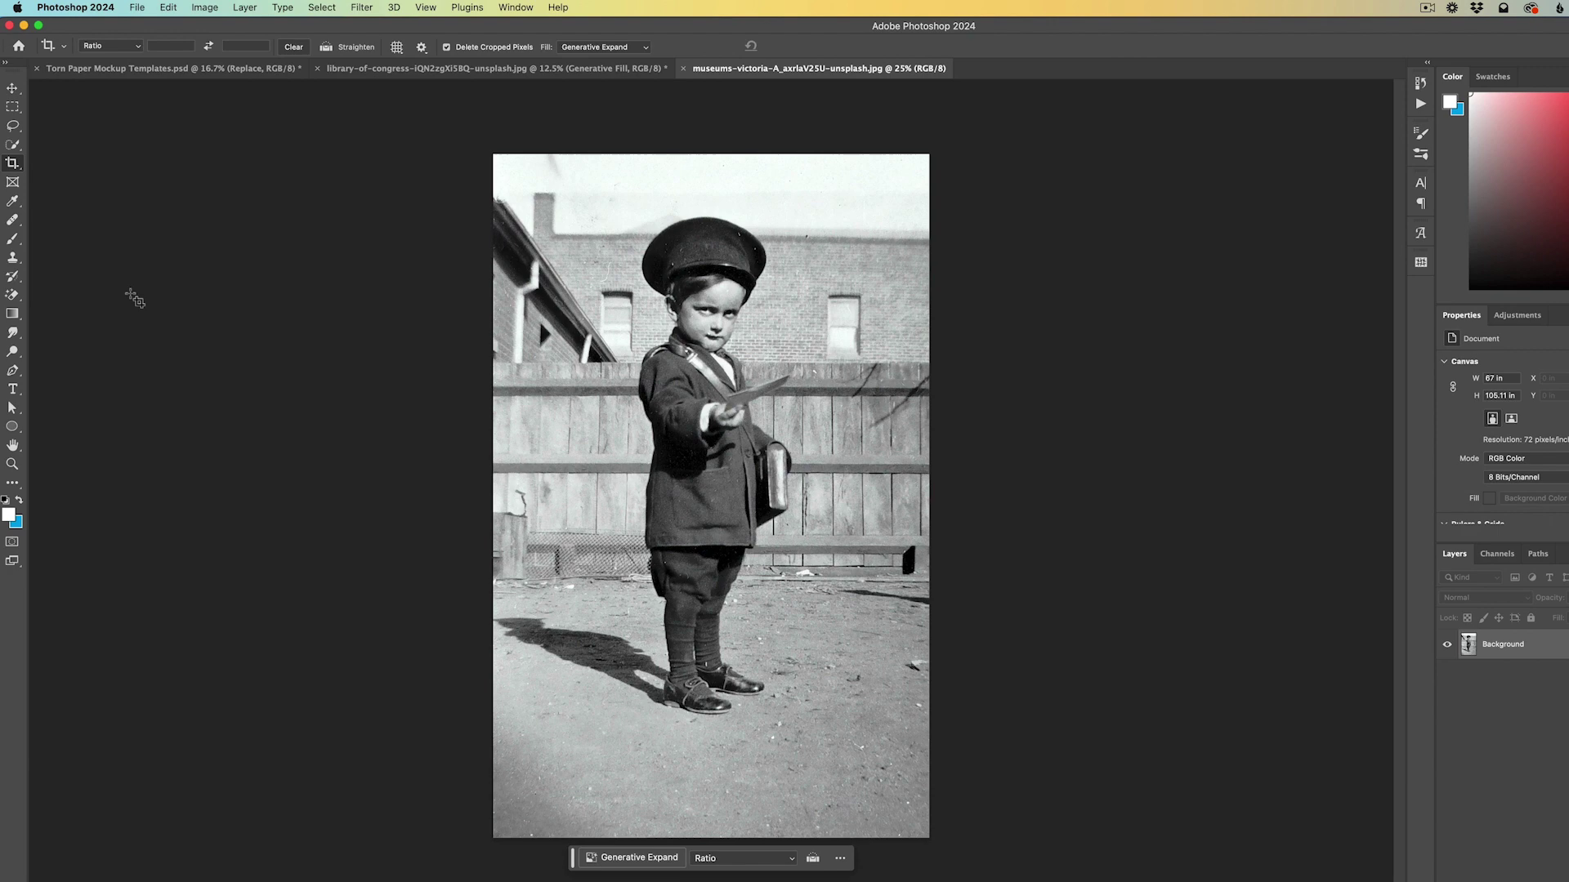
Draw a rough Lasso selection around the boy, his cap, legs and ground shadow
click(15, 126)
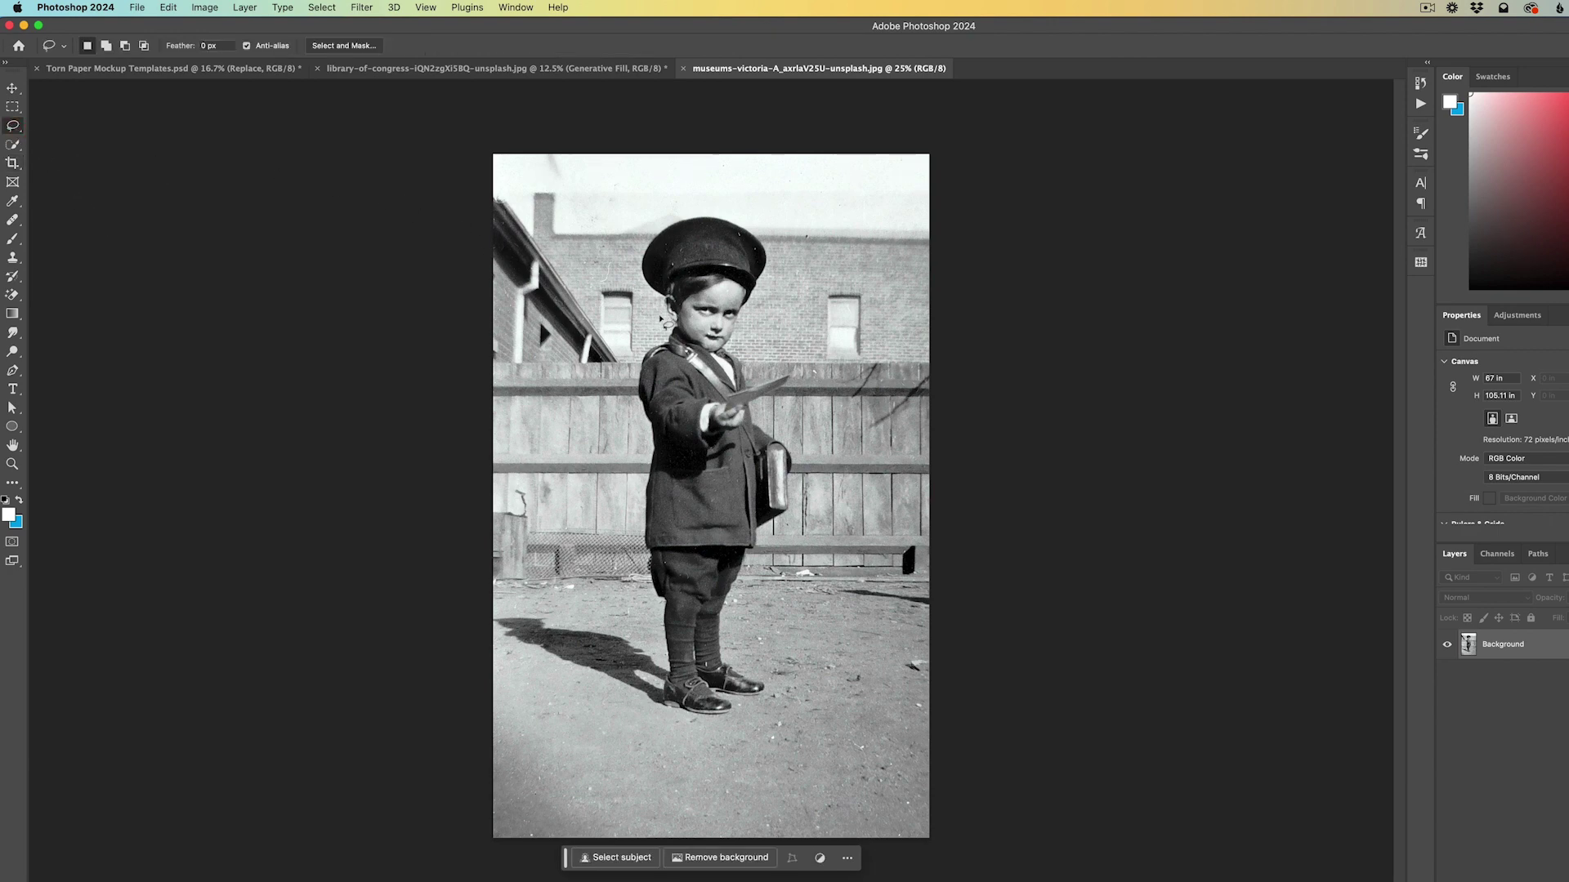
drag(662, 309, 663, 309)
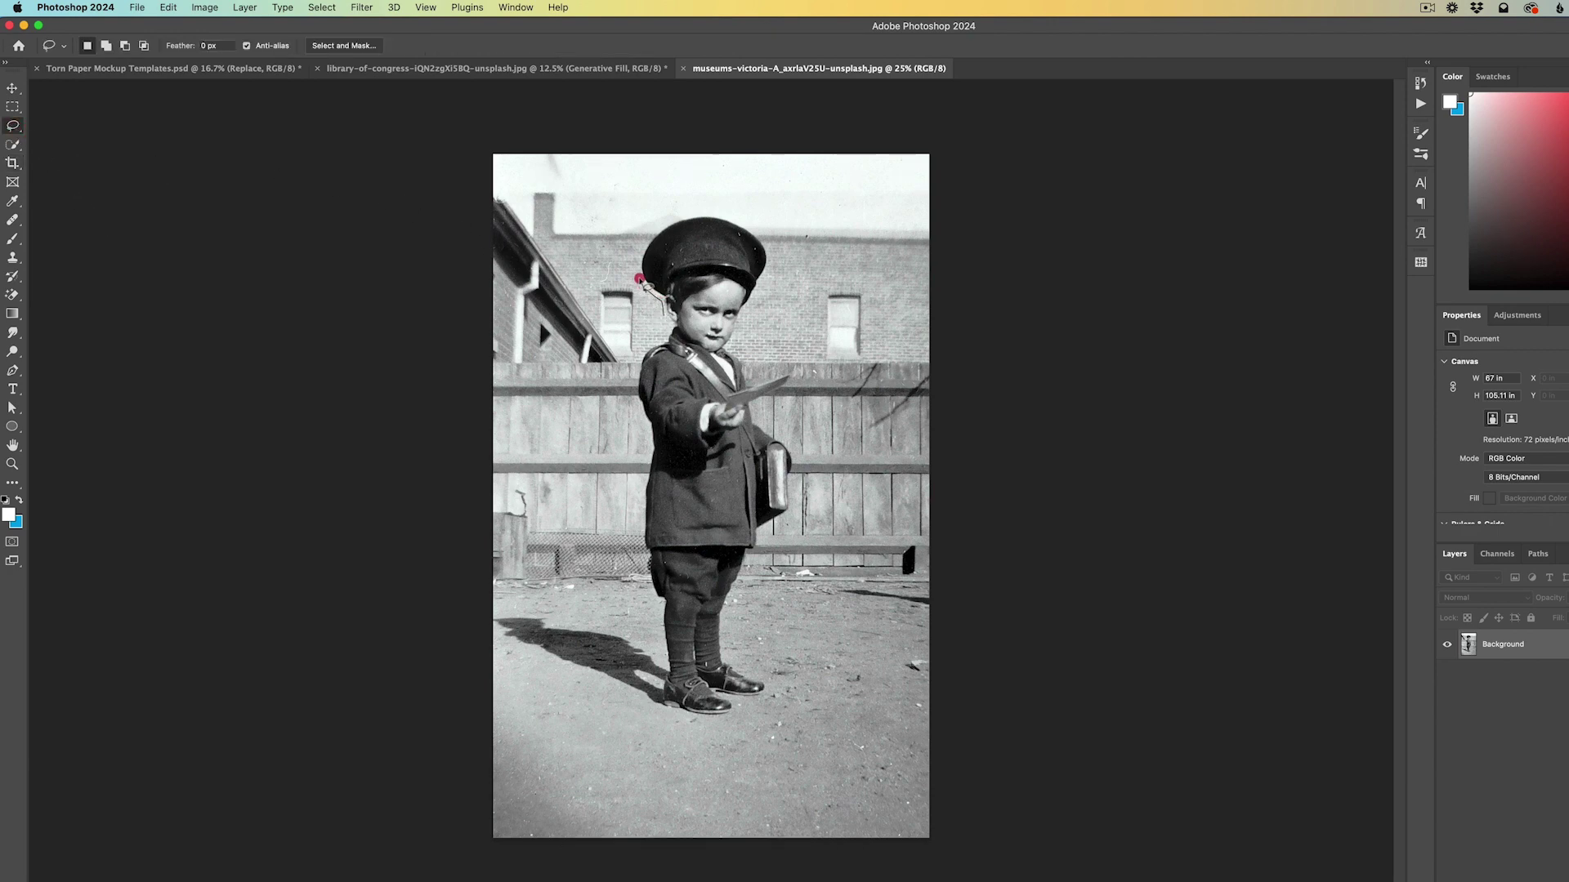
mouse_move(640, 246)
mouse_down()
mouse_move(682, 212)
mouse_move(746, 218)
mouse_move(772, 271)
mouse_move(736, 348)
mouse_move(749, 378)
mouse_move(795, 387)
mouse_up()
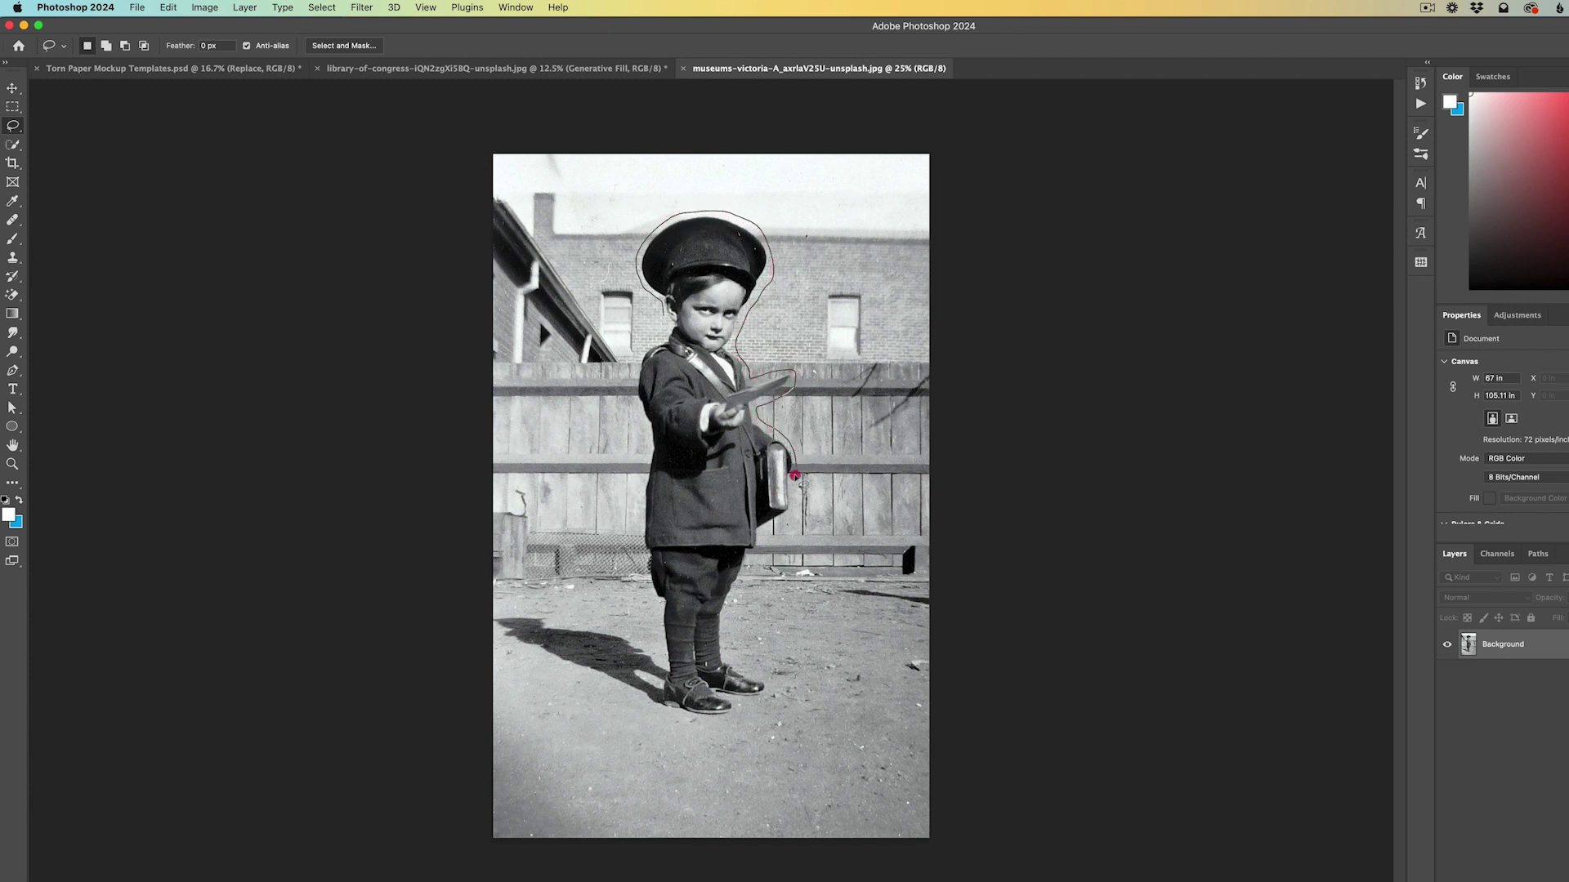
drag(750, 567, 728, 632)
mouse_move(702, 720)
mouse_down()
mouse_move(638, 708)
mouse_move(488, 621)
mouse_move(543, 609)
mouse_move(661, 650)
mouse_move(634, 376)
mouse_up()
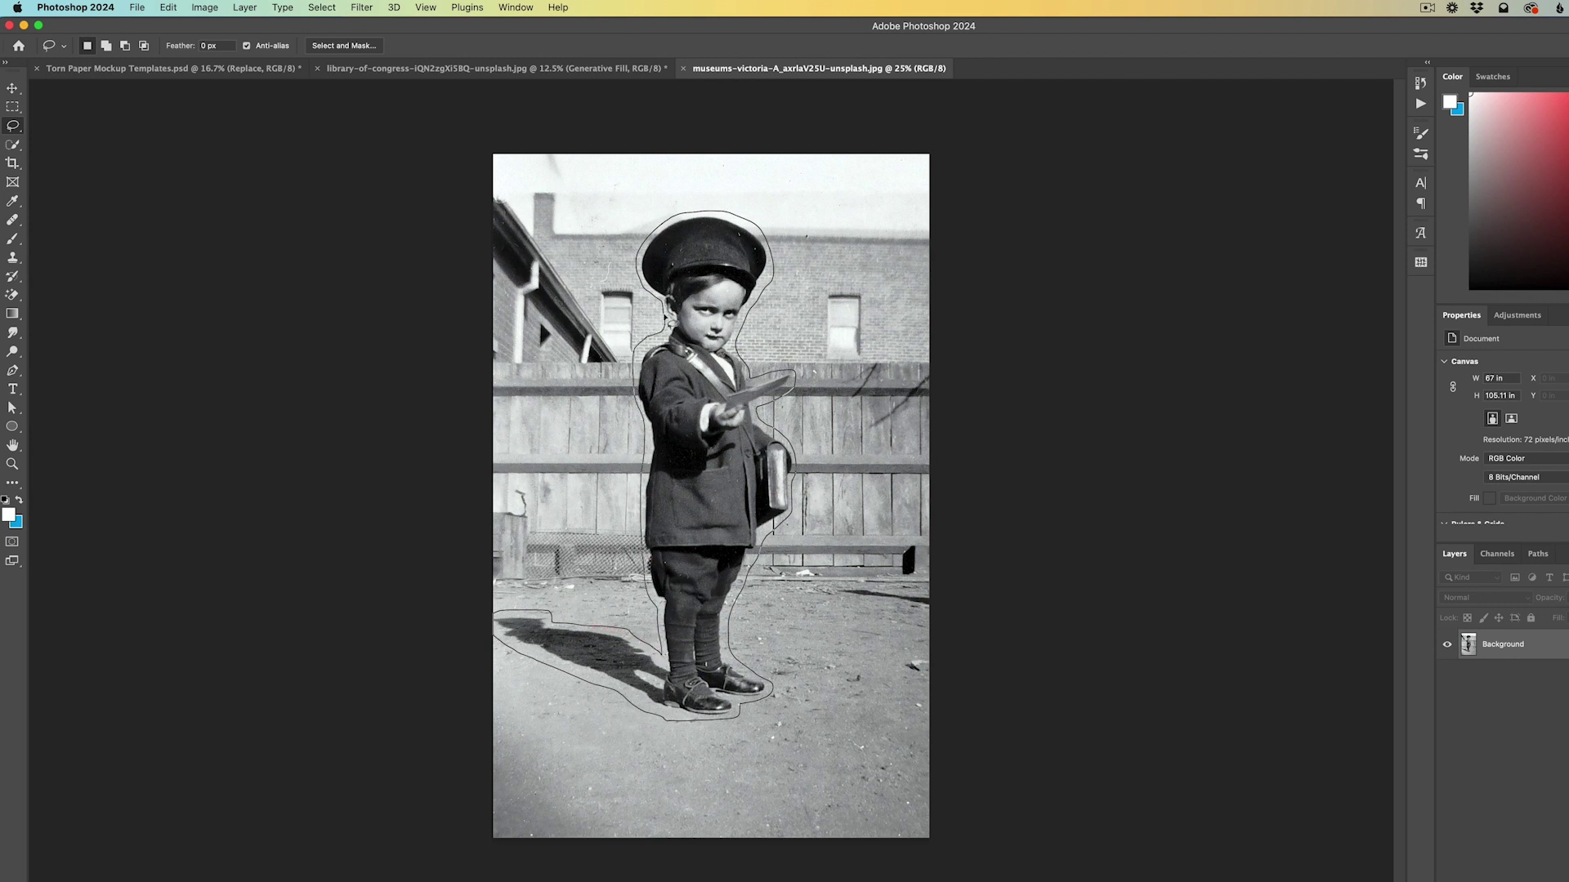
drag(665, 316, 665, 319)
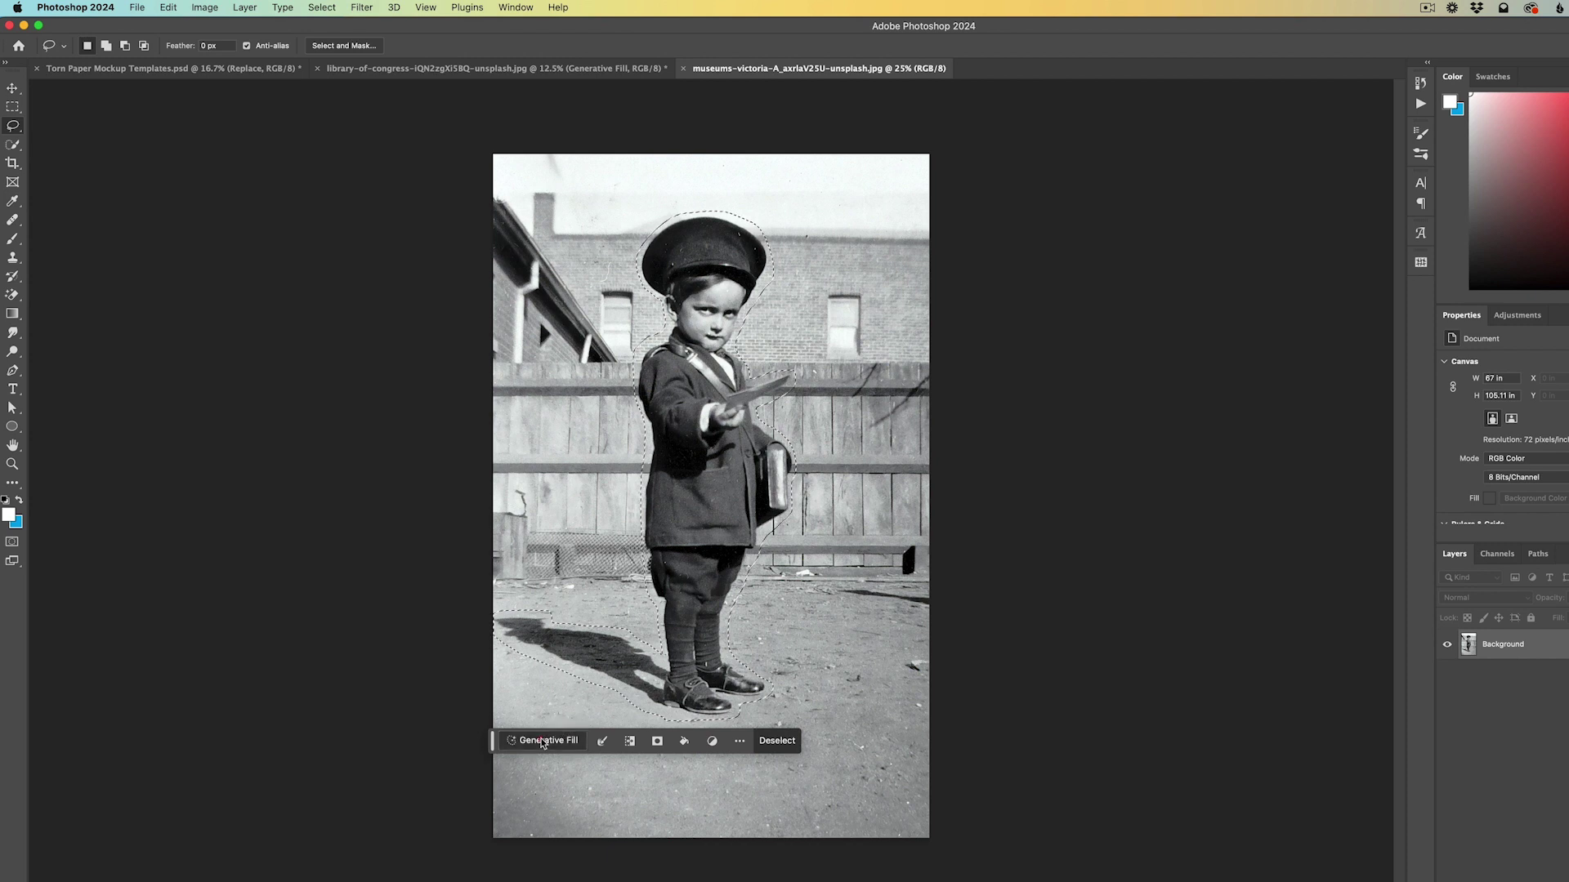
Run Generative Fill with an empty prompt, compare the variations, and keep variation 1/3
click(542, 741)
click(787, 742)
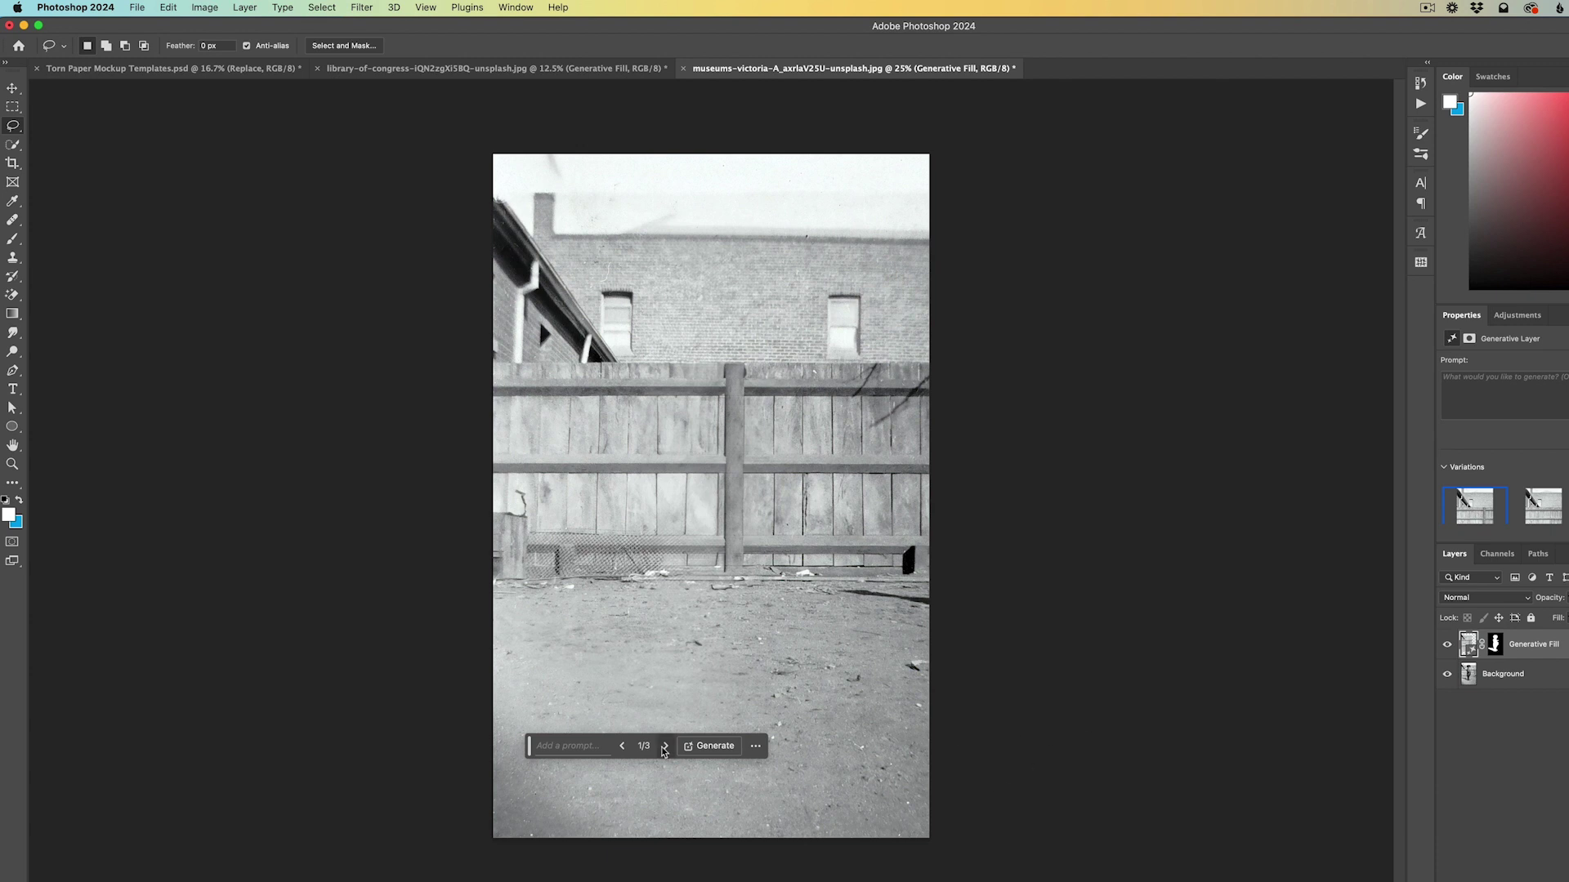
click(663, 746)
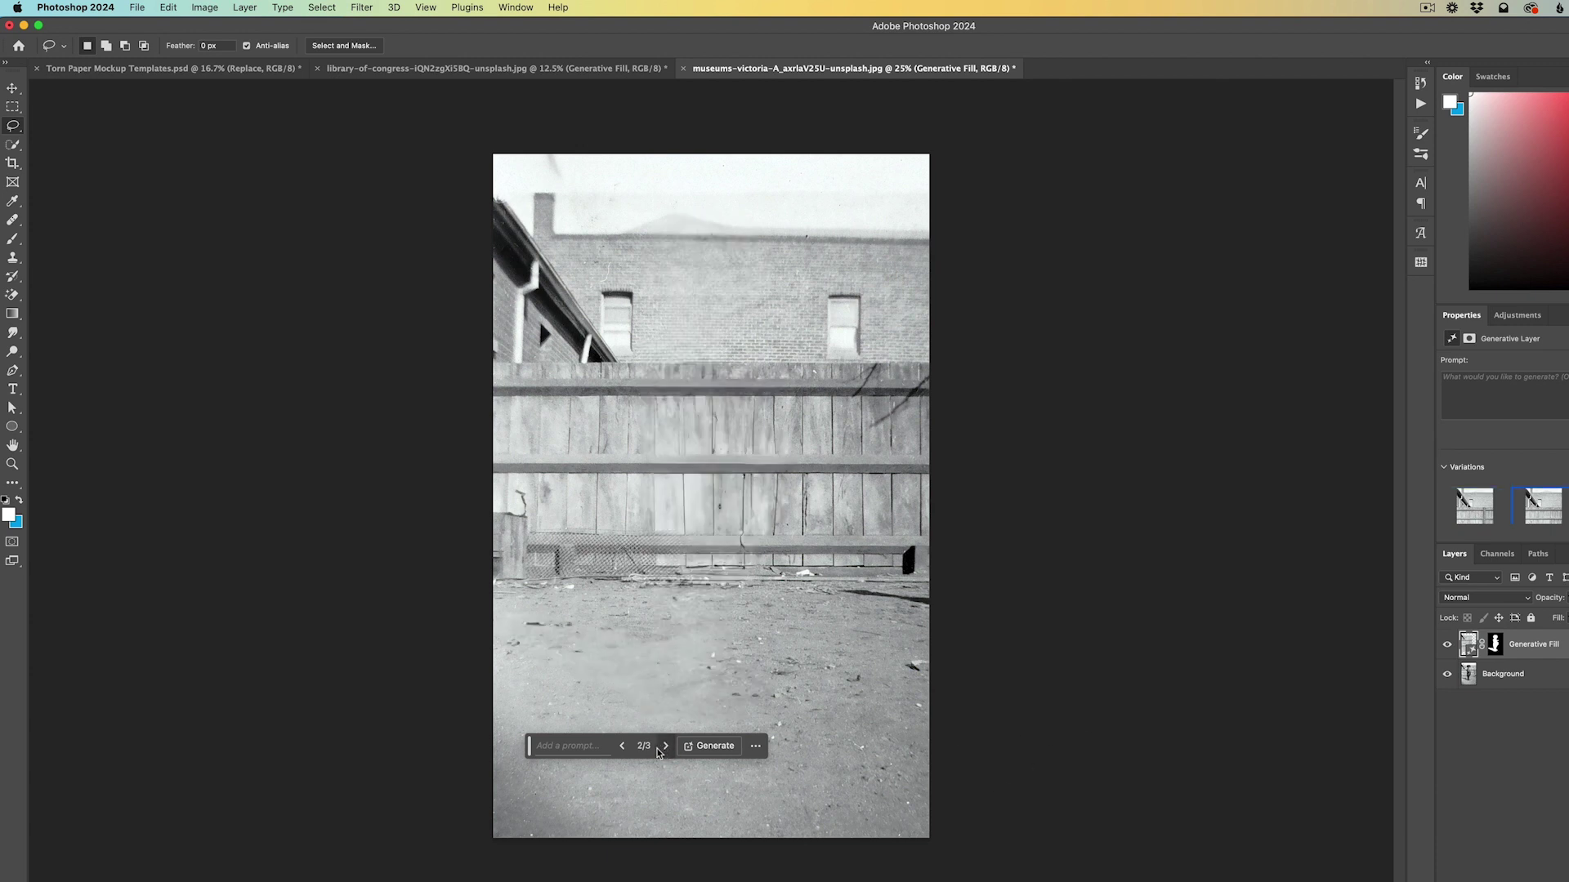
click(621, 746)
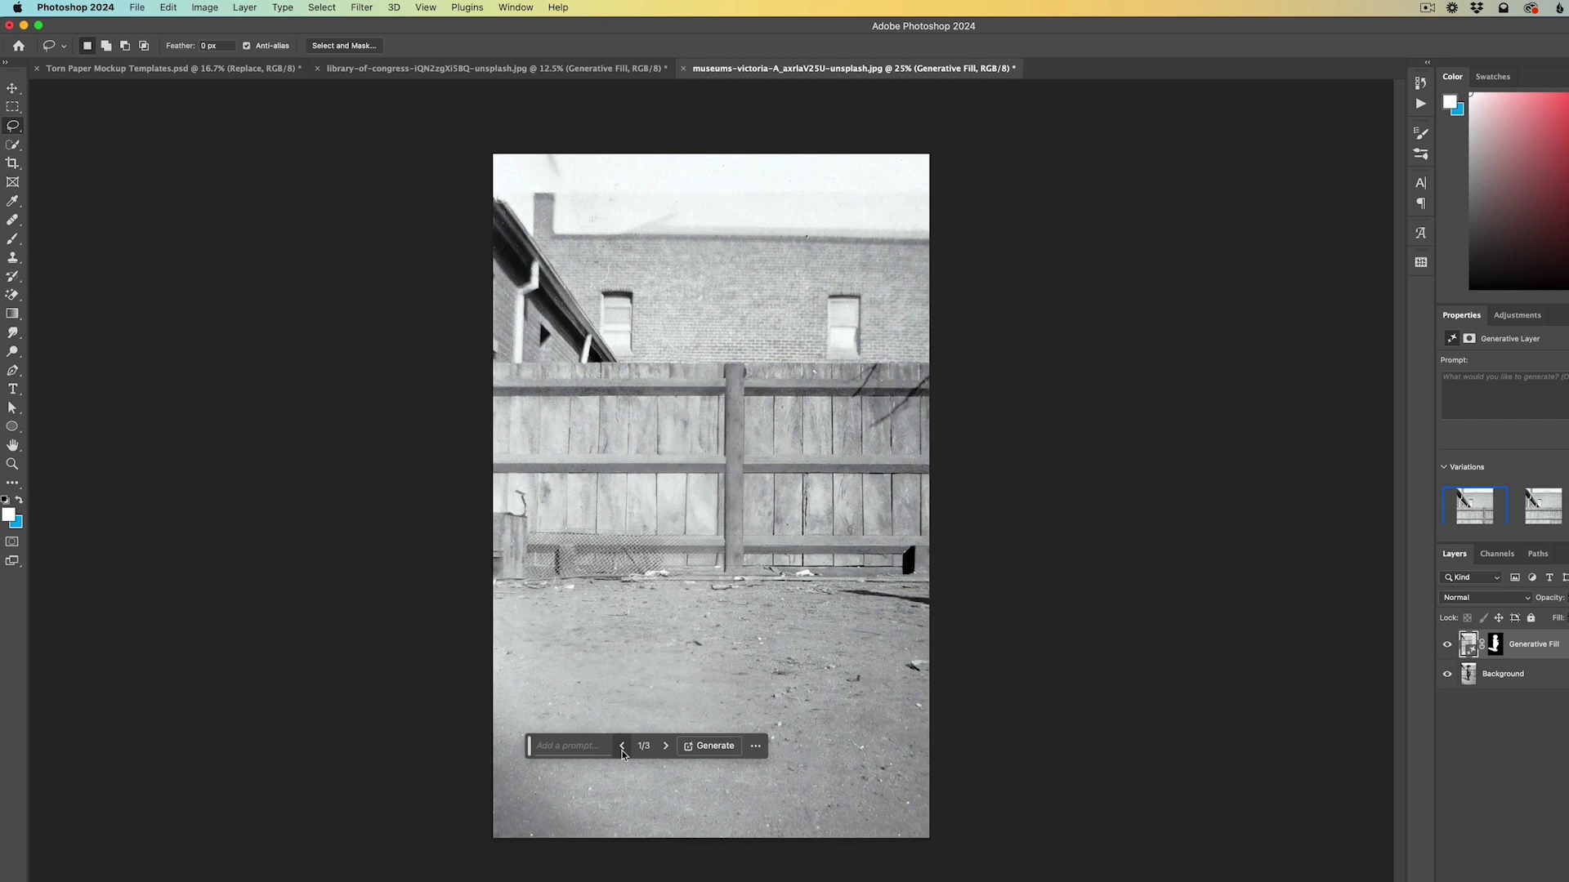
click(665, 746)
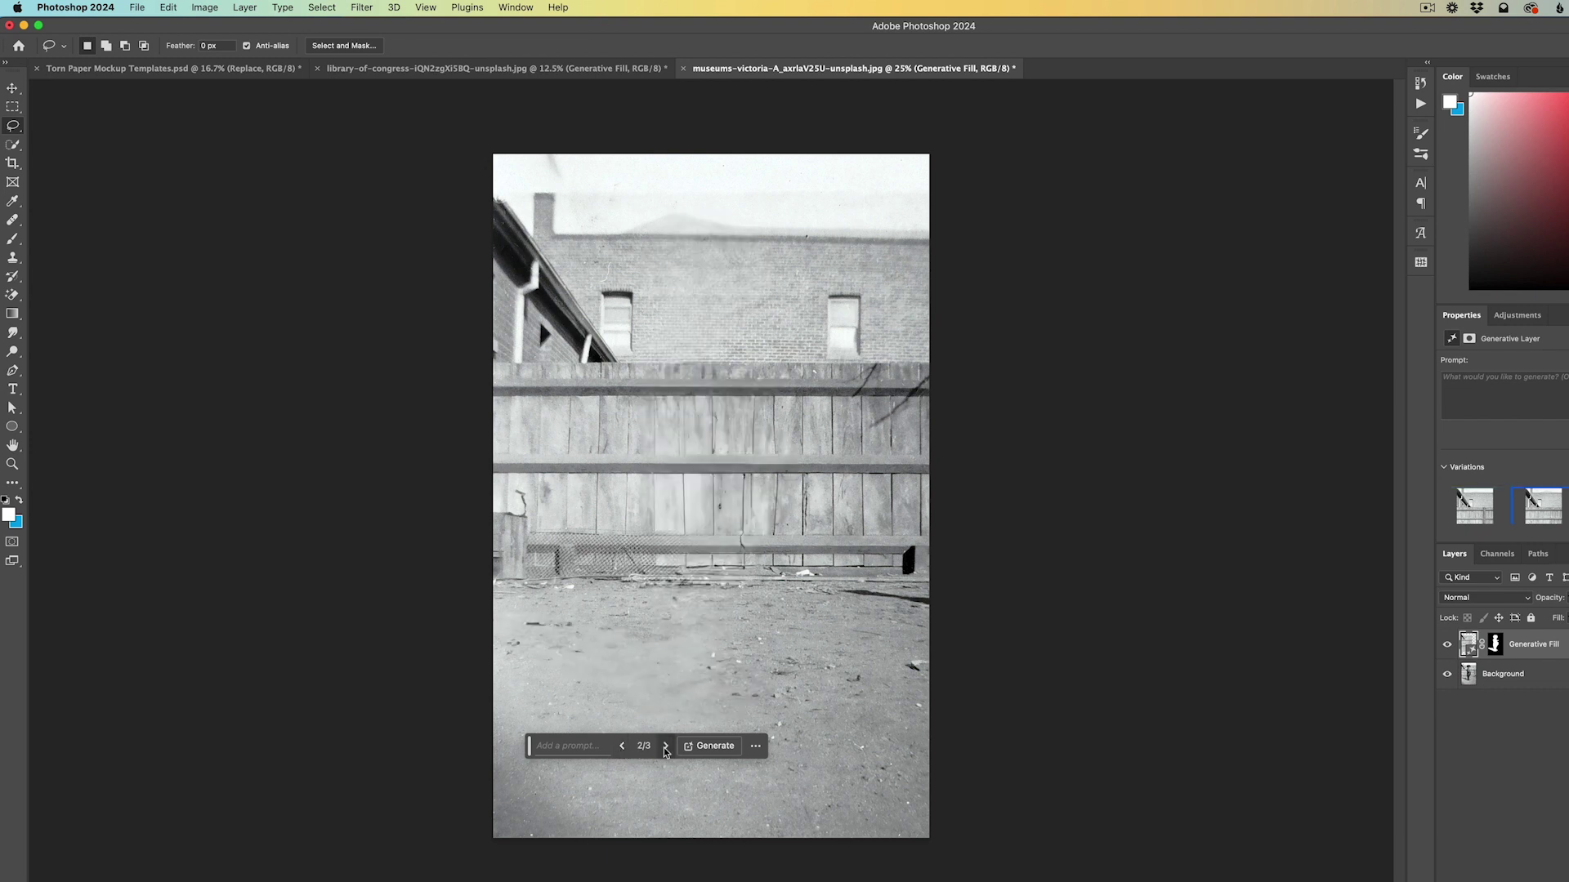
click(620, 747)
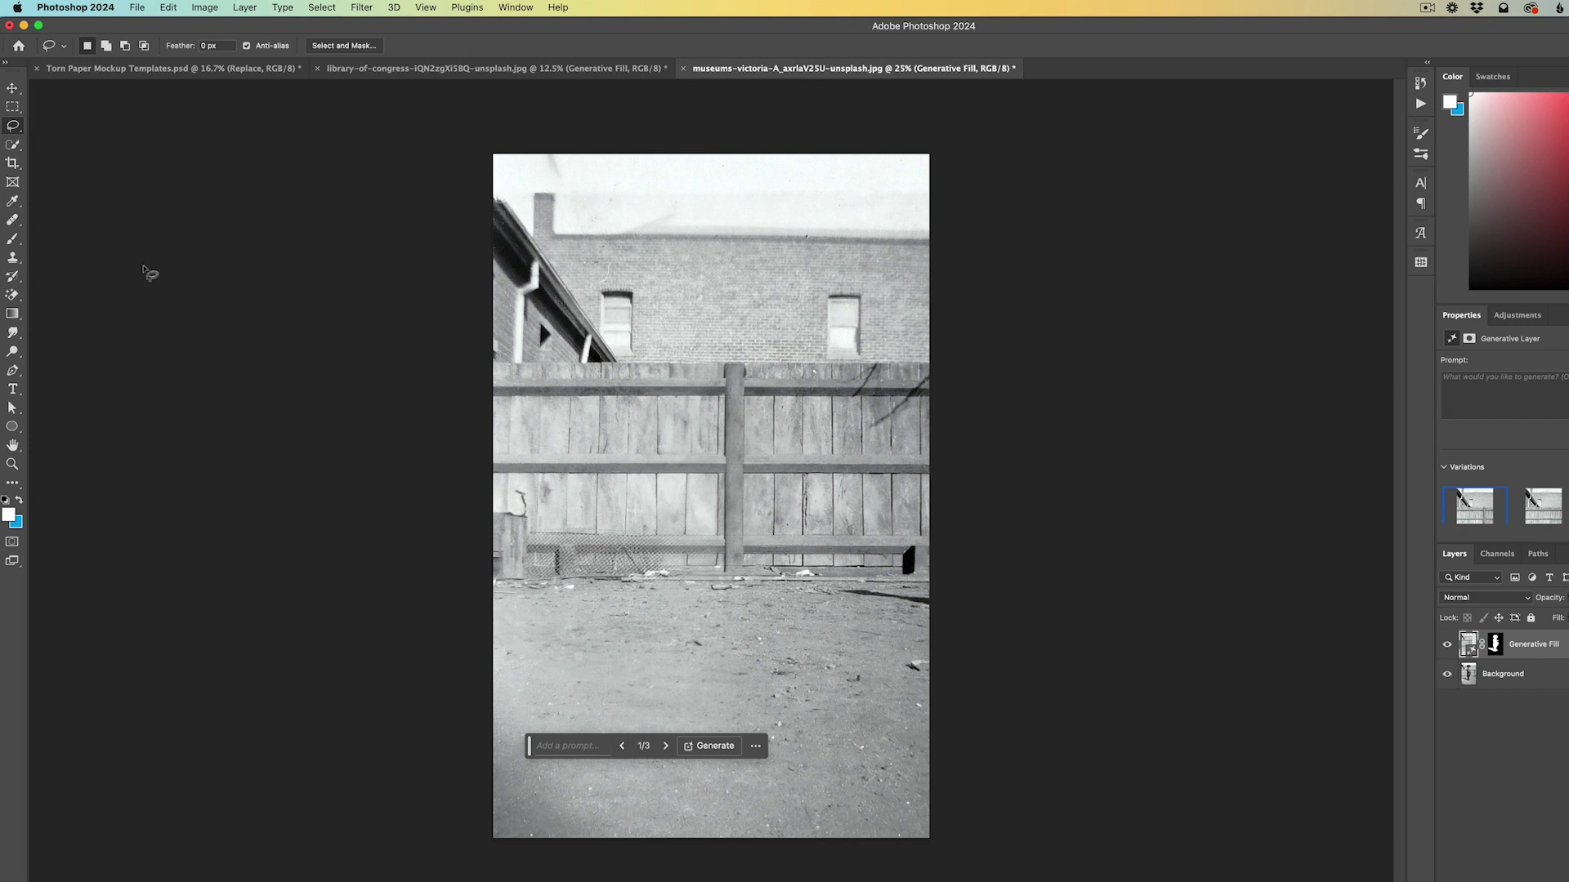
click(14, 163)
Extend the crop left and right, Generative Expand it, and keep variation 3/3
drag(487, 503, 353, 496)
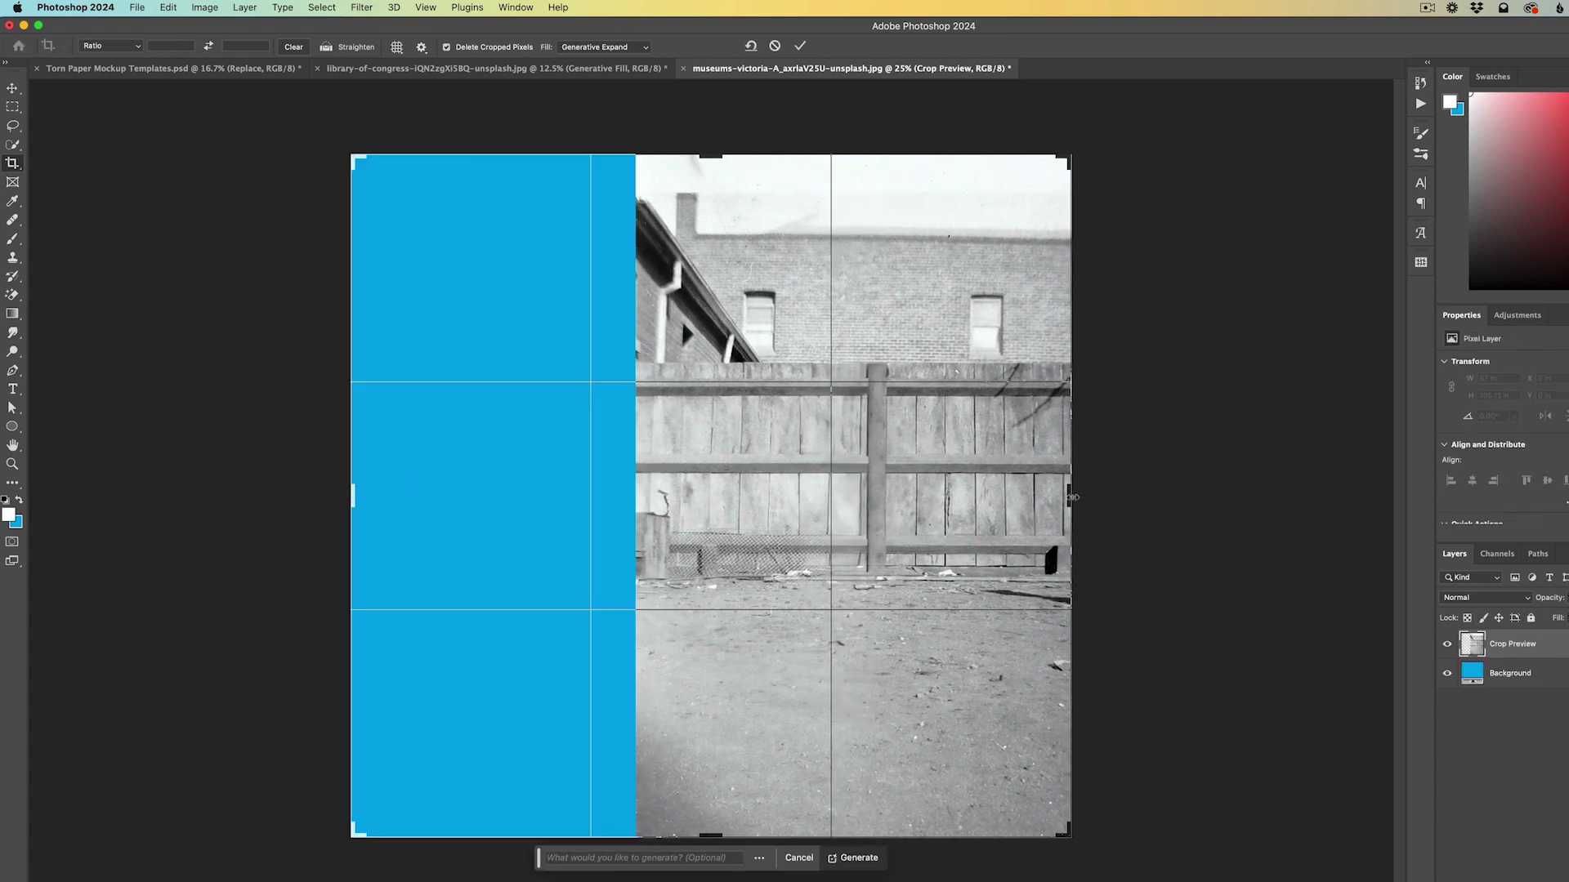
drag(1072, 497, 1232, 515)
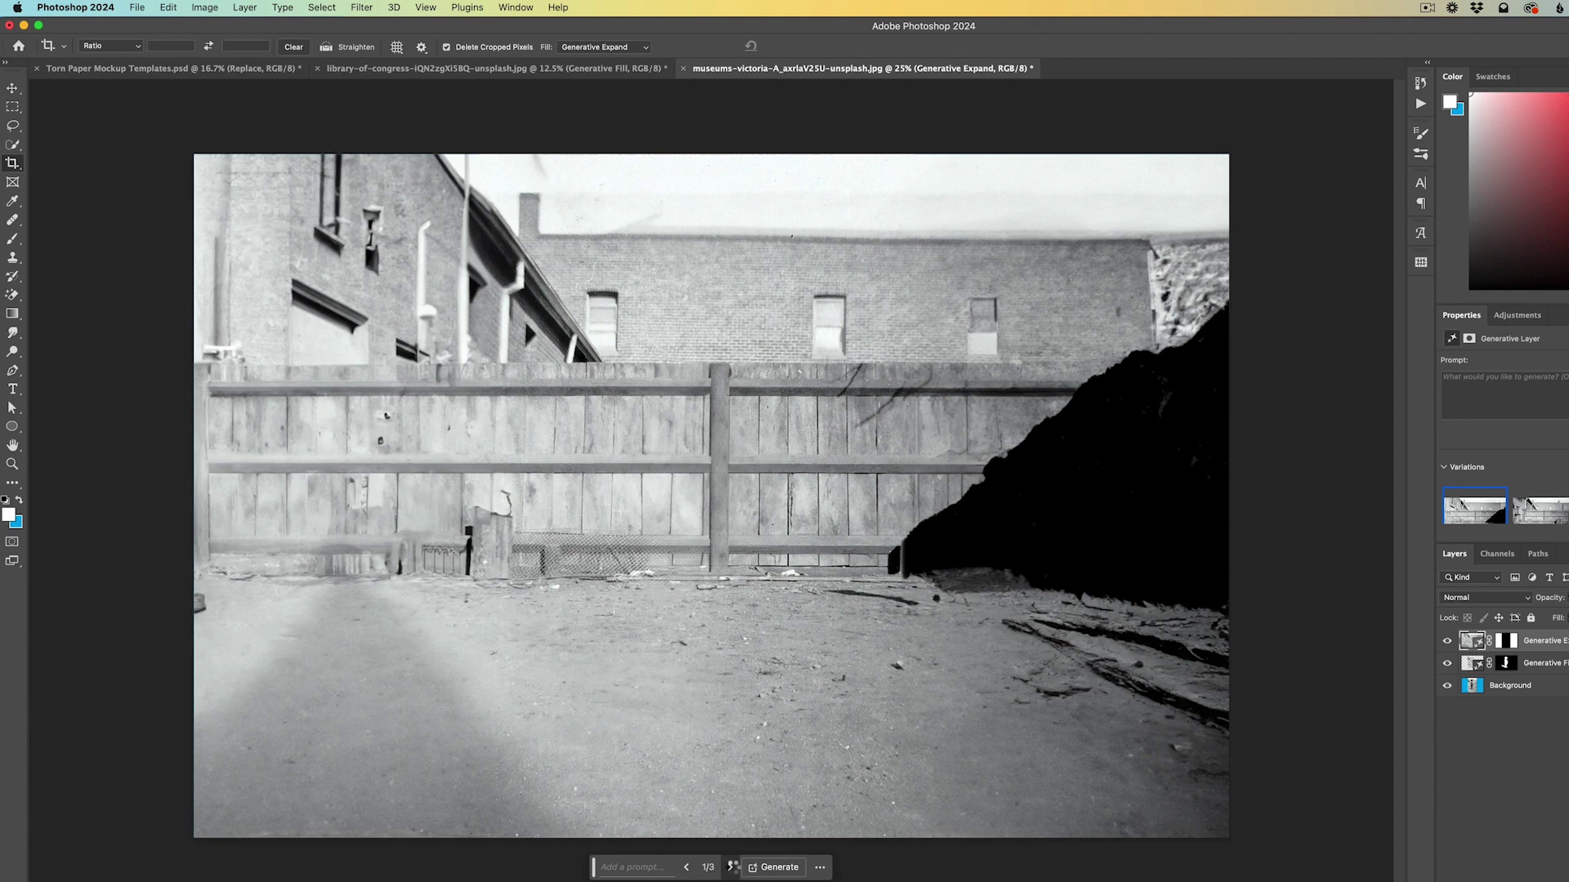
click(730, 868)
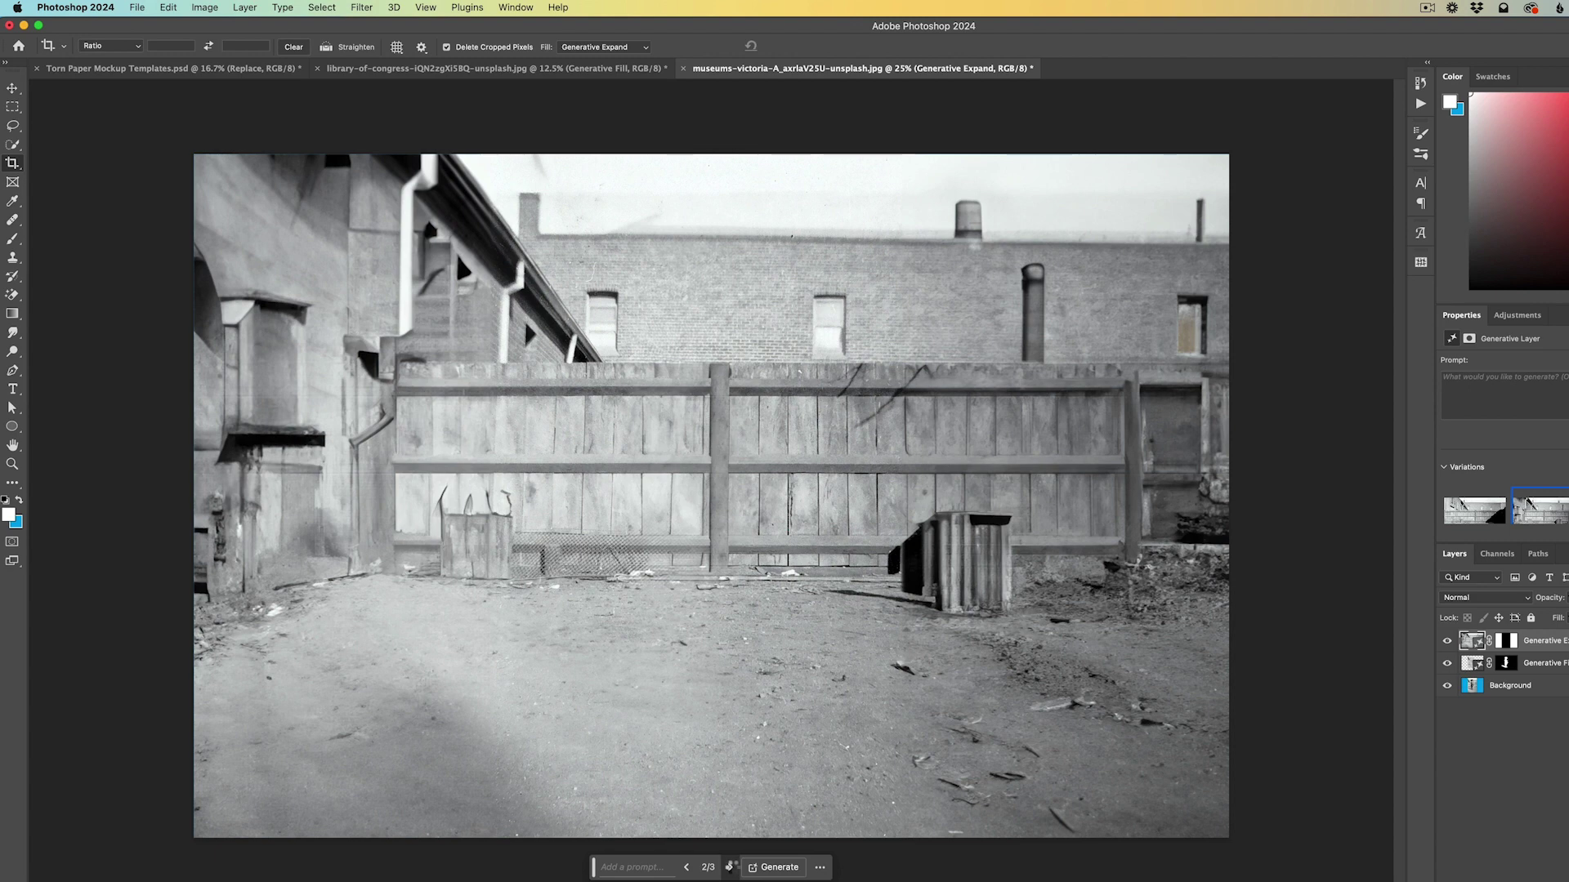
click(730, 868)
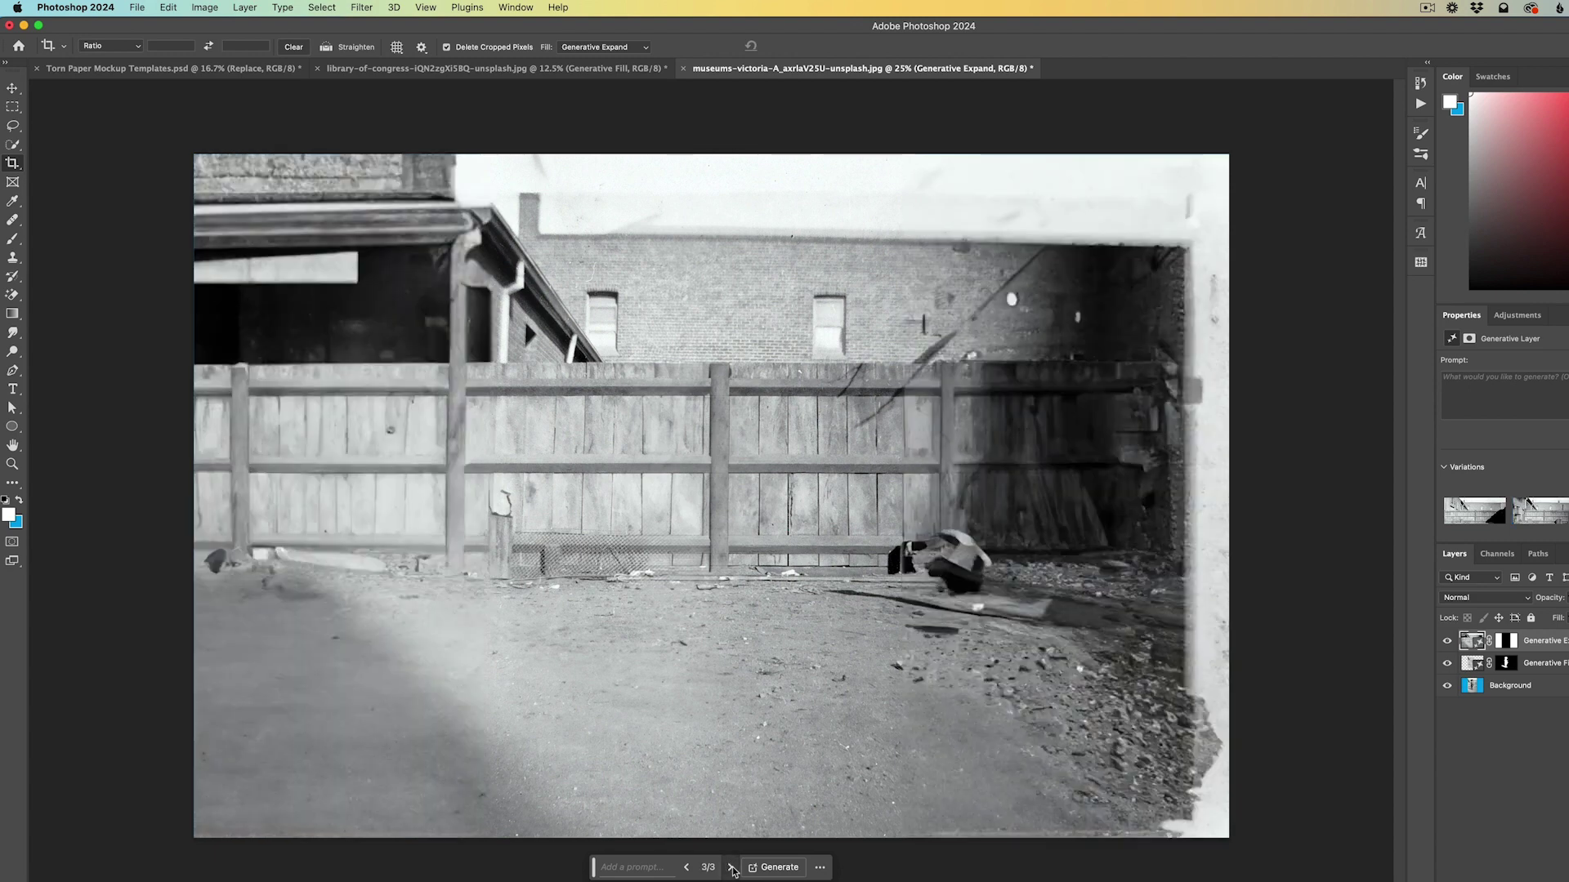
click(1523, 688)
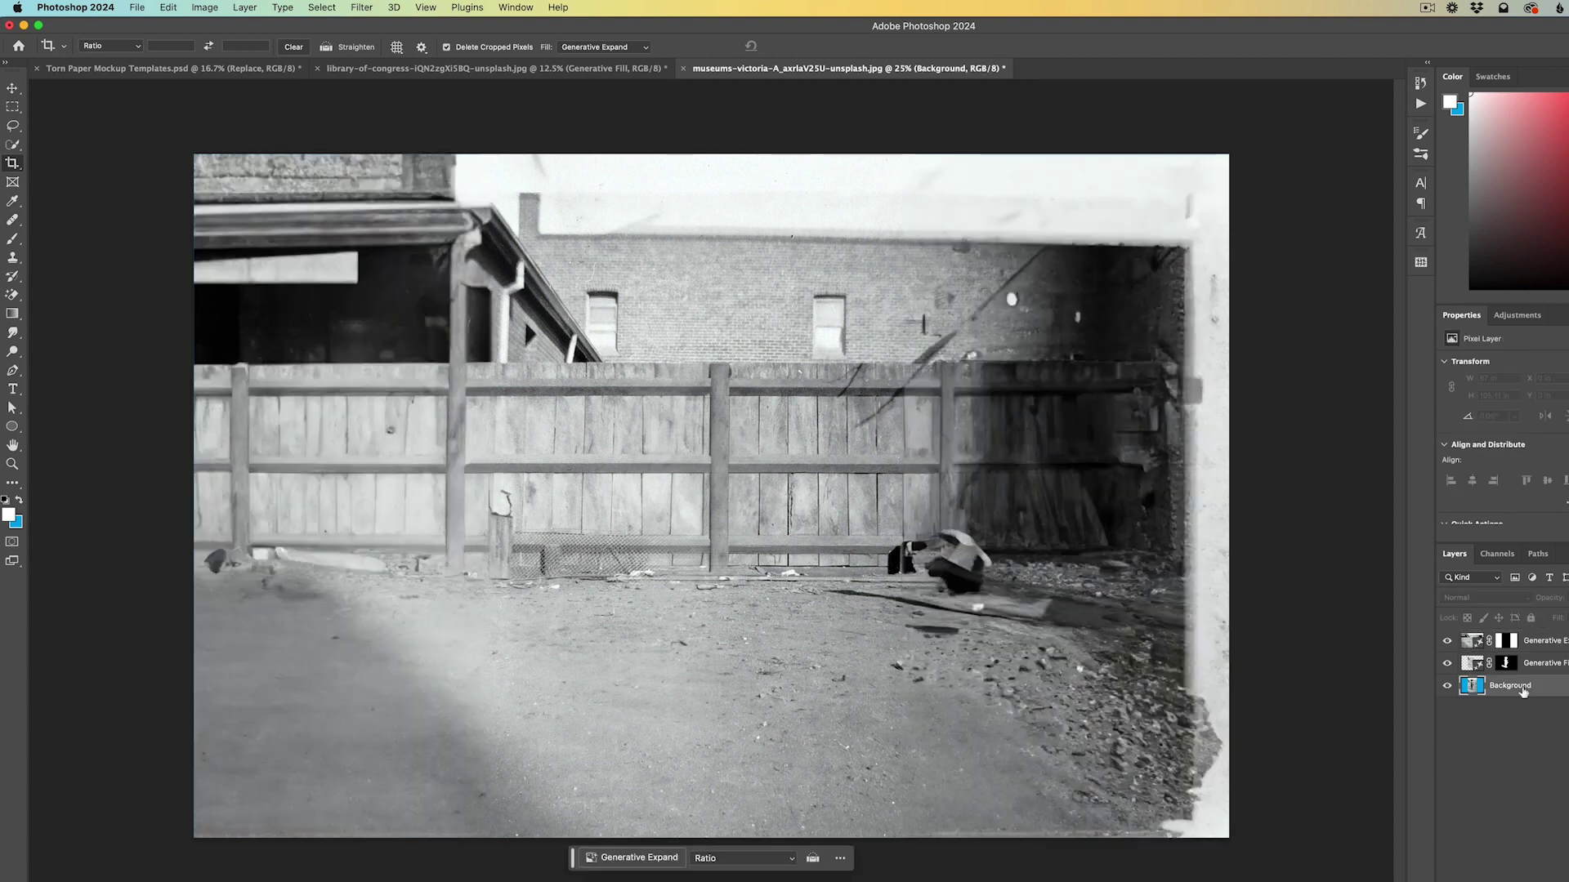
Duplicate the Background layer, move the copy to the top, and rename it Boy
key(ctrl+j)
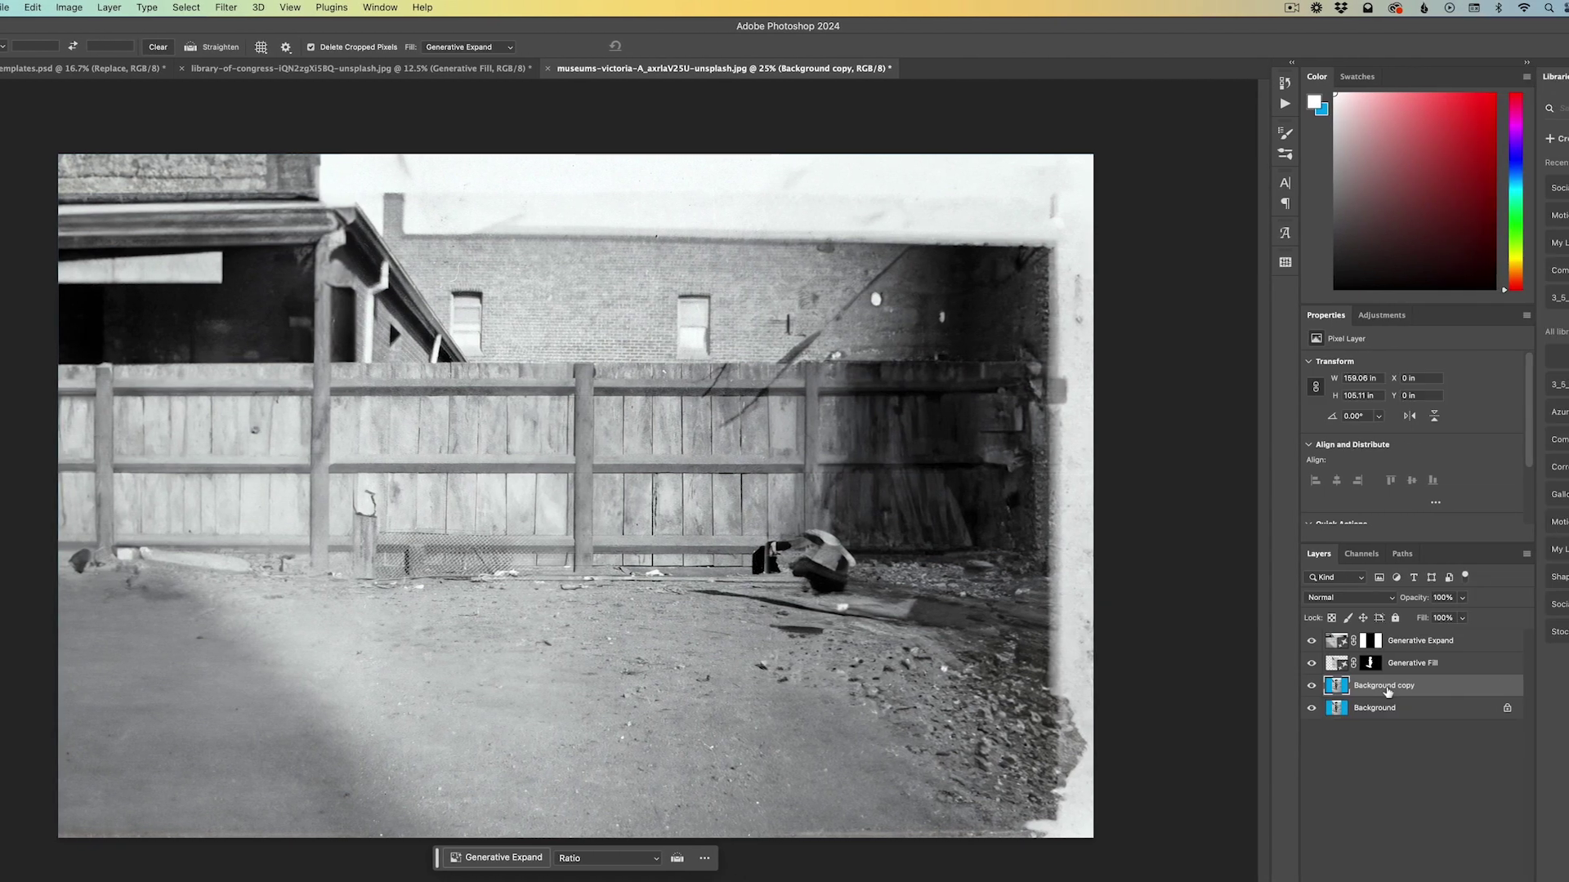
drag(1387, 692, 1383, 639)
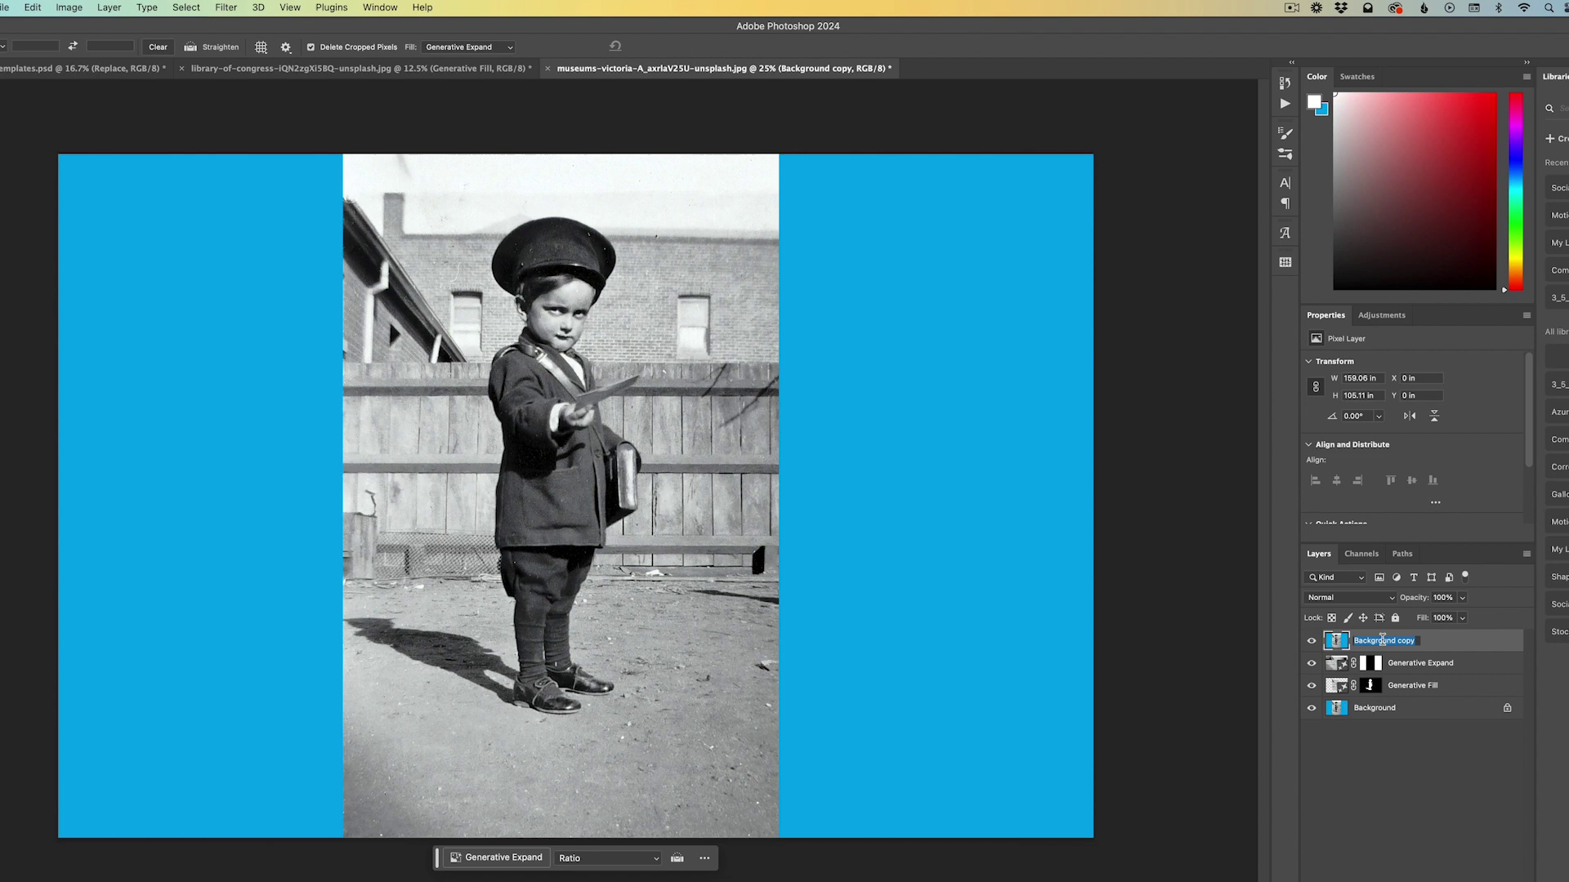
text(Boy)
key(Return)
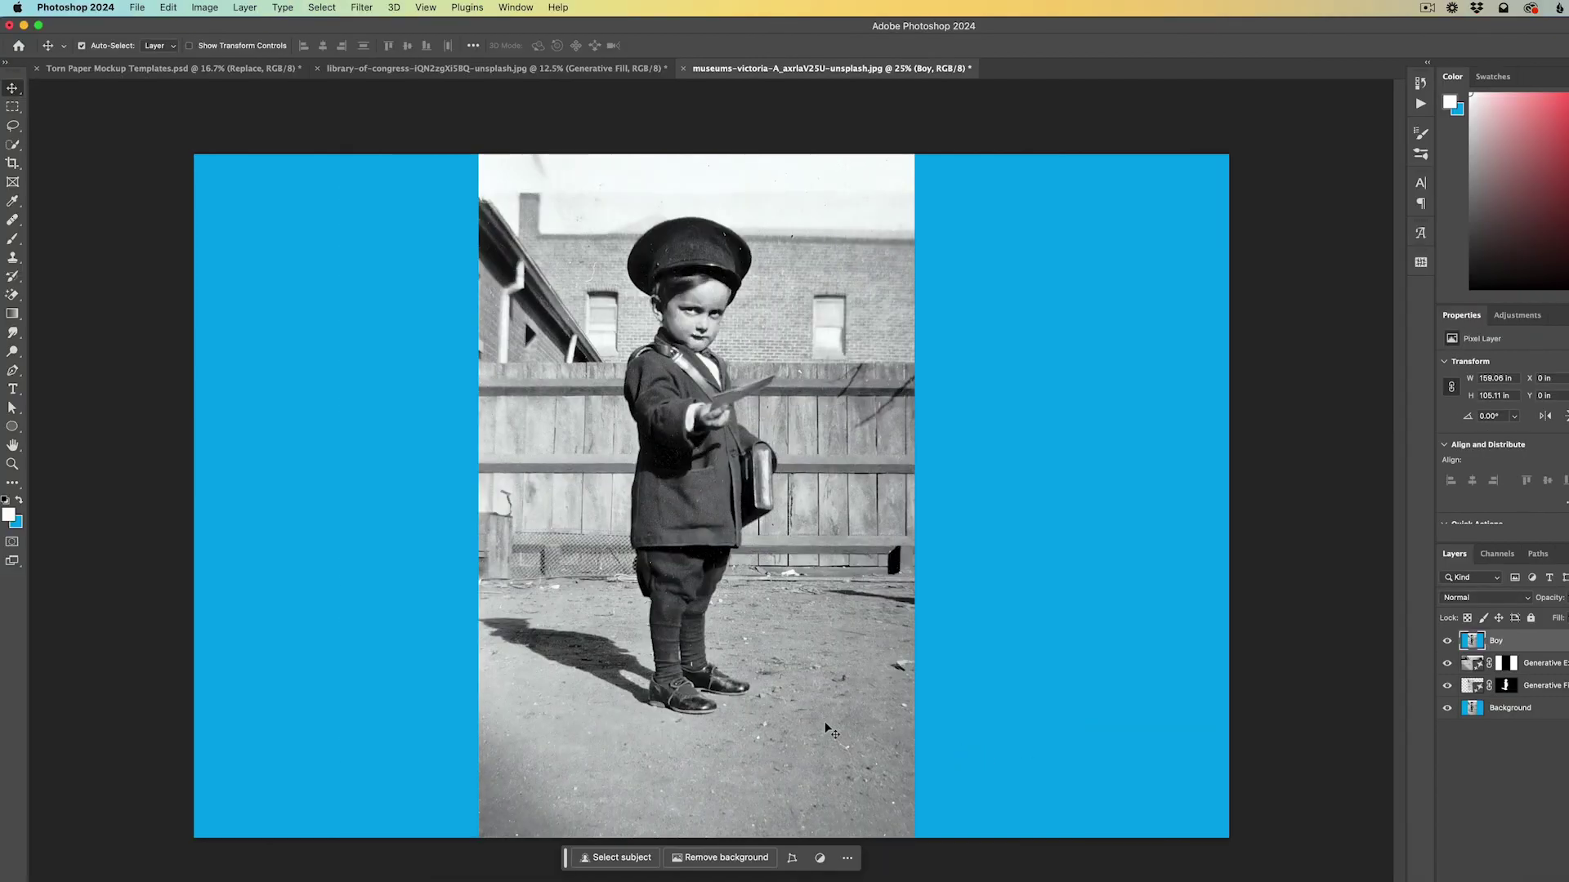
key(v)
key(super+plus)
key(super+plus)
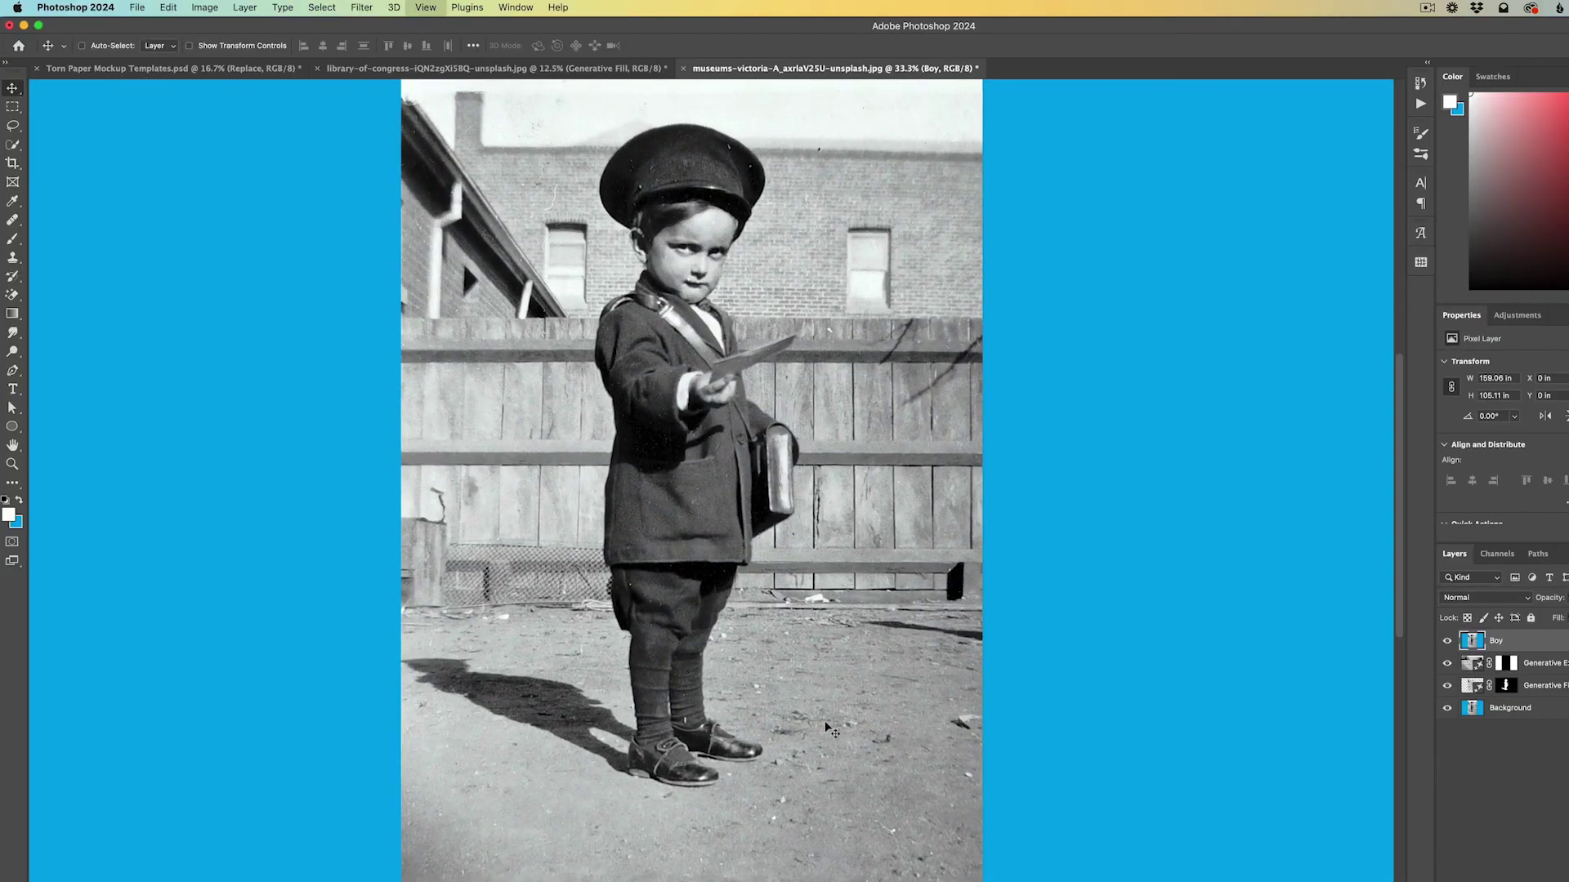
key(super+plus)
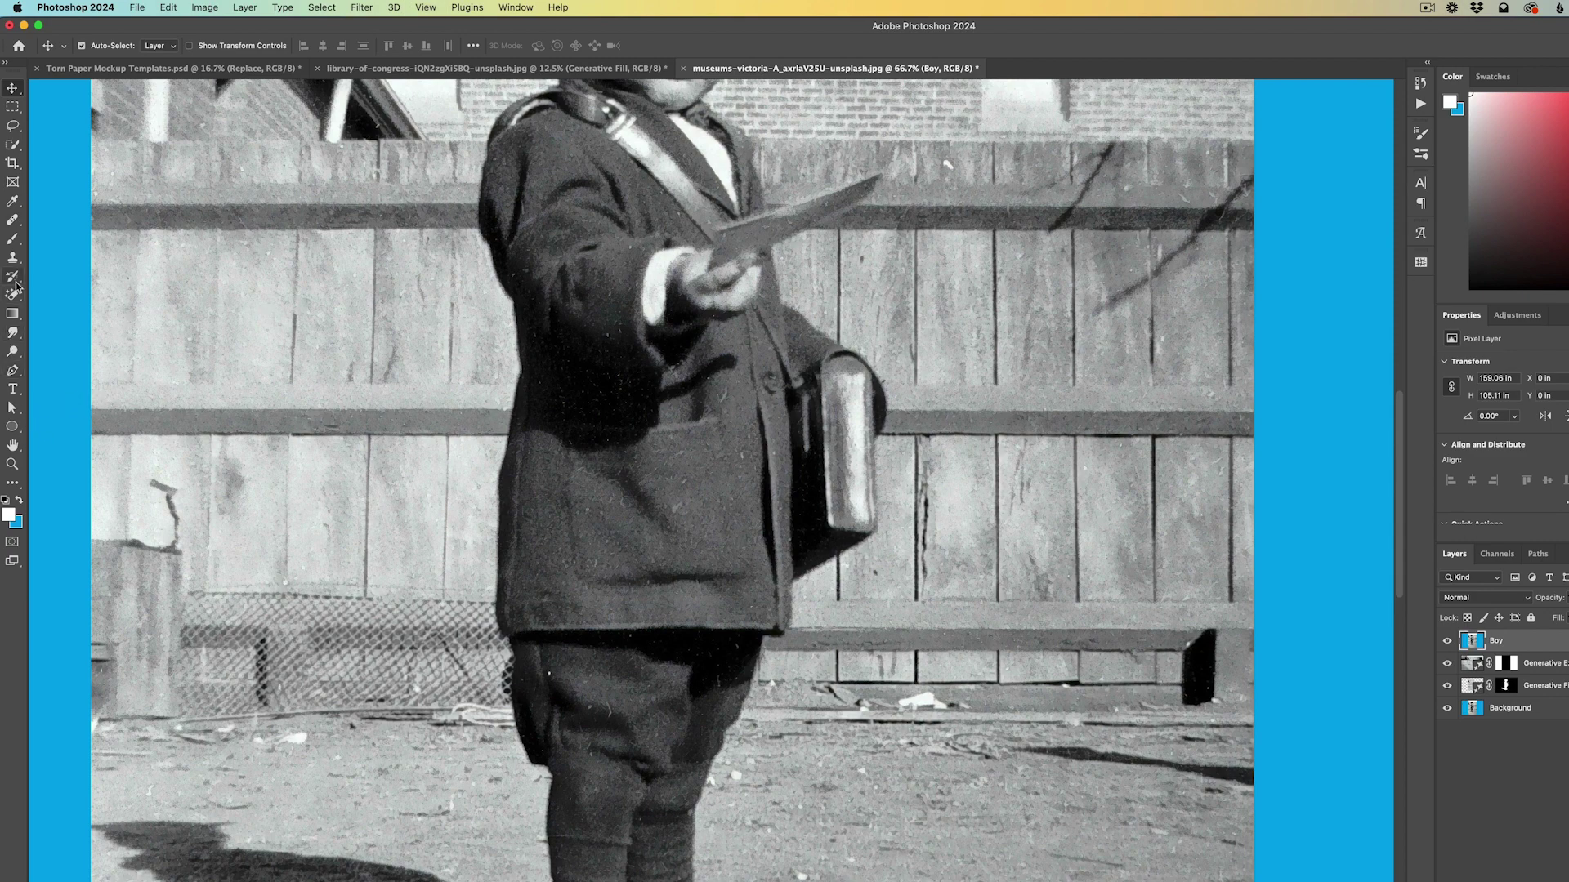
Start a Pen path at the boy's neck, running along his shoulder to his shoe
click(12, 374)
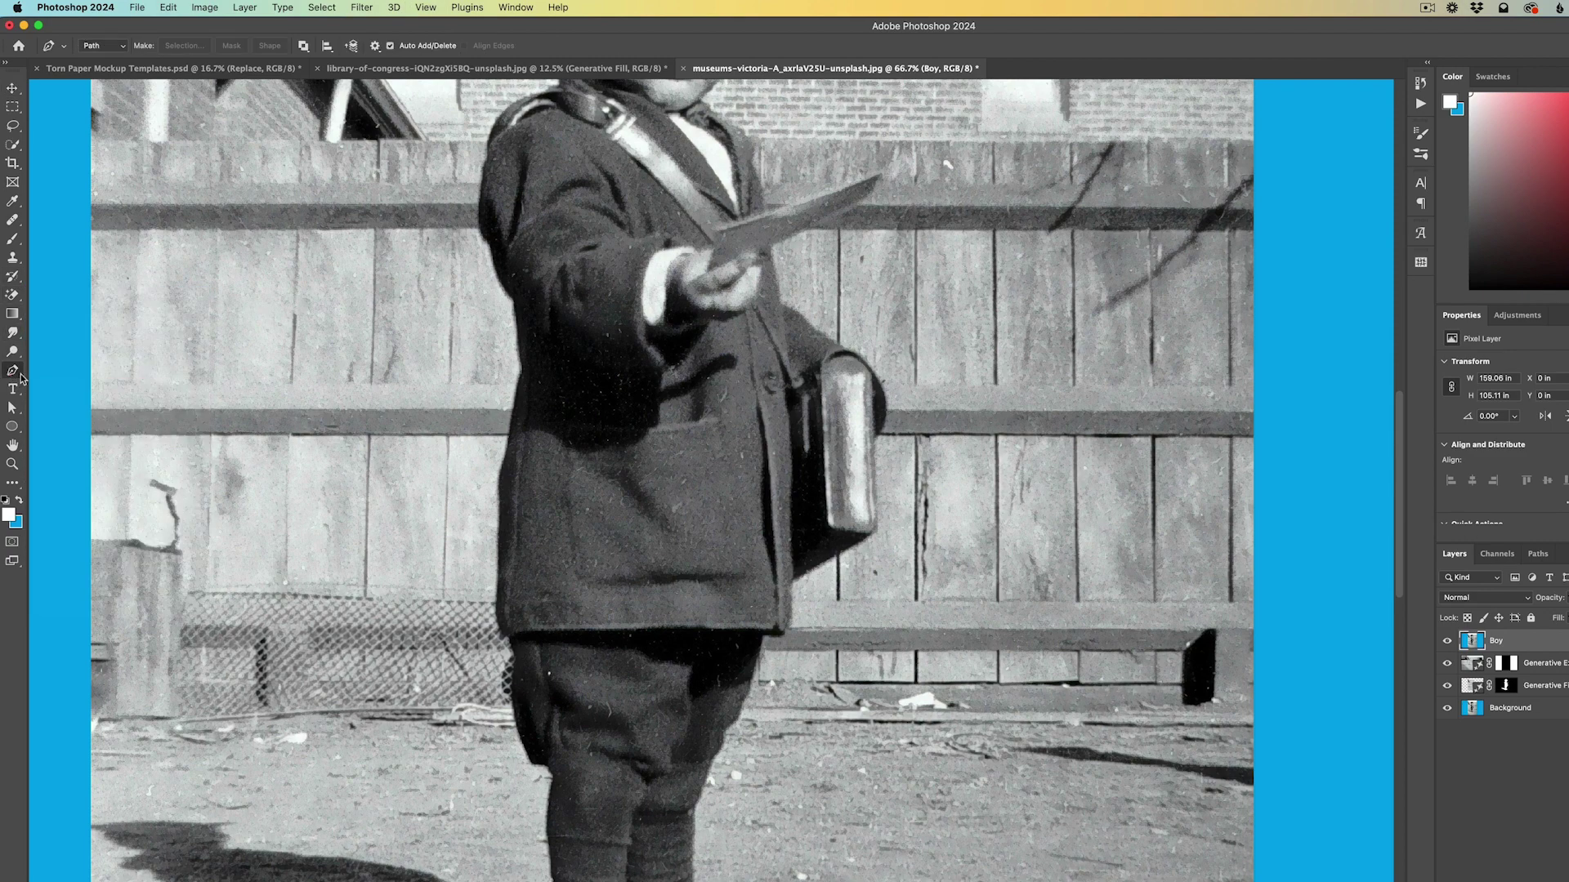
key(super+plus)
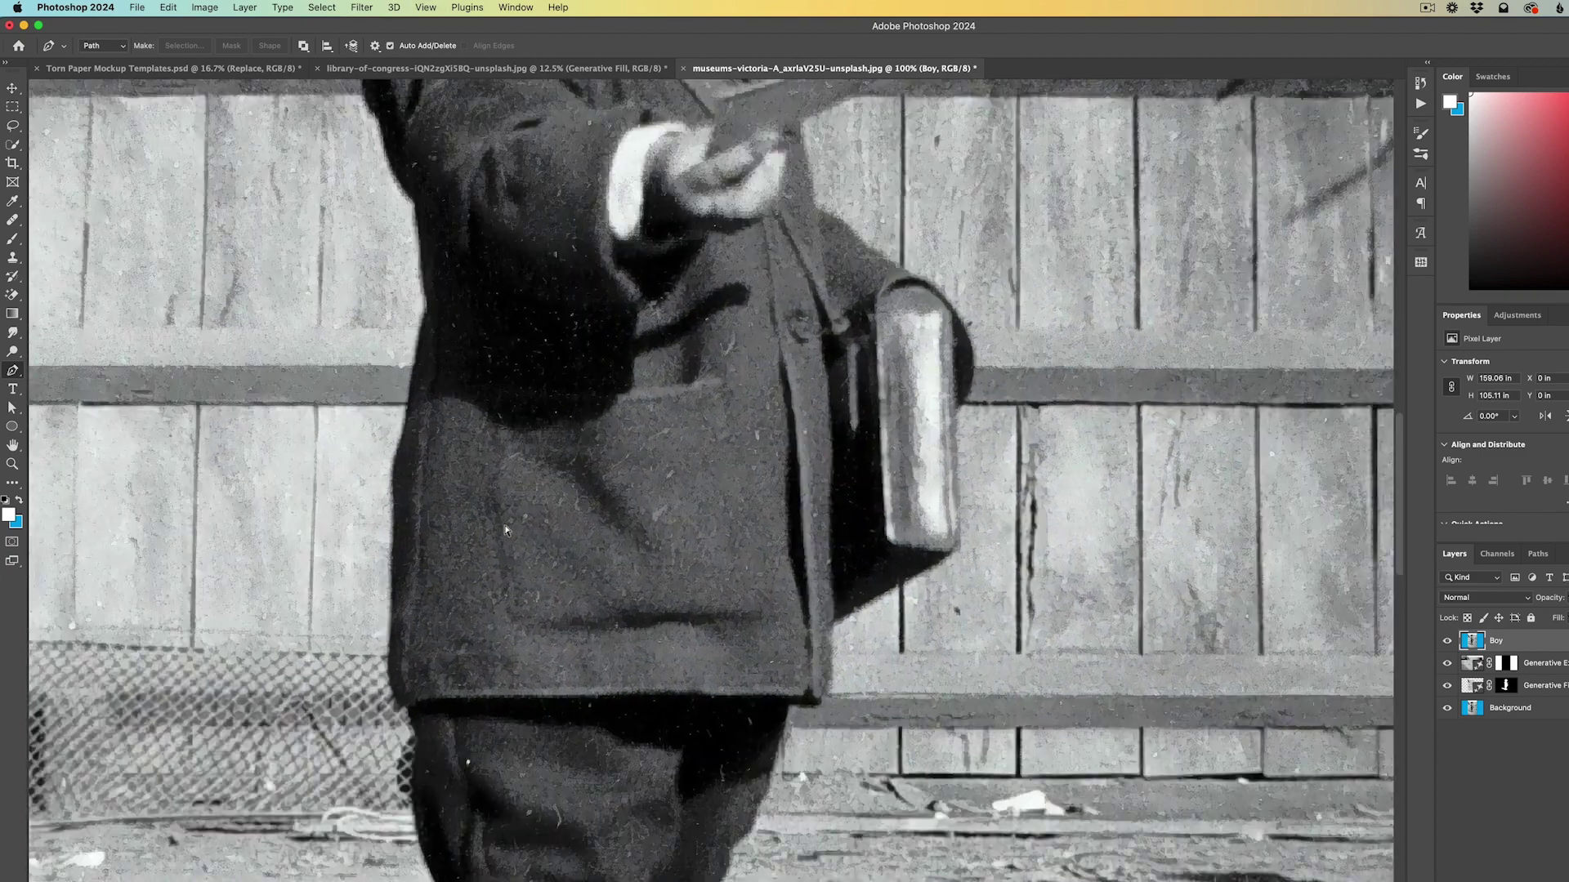
key(super+plus)
drag(230, 508, 702, 588)
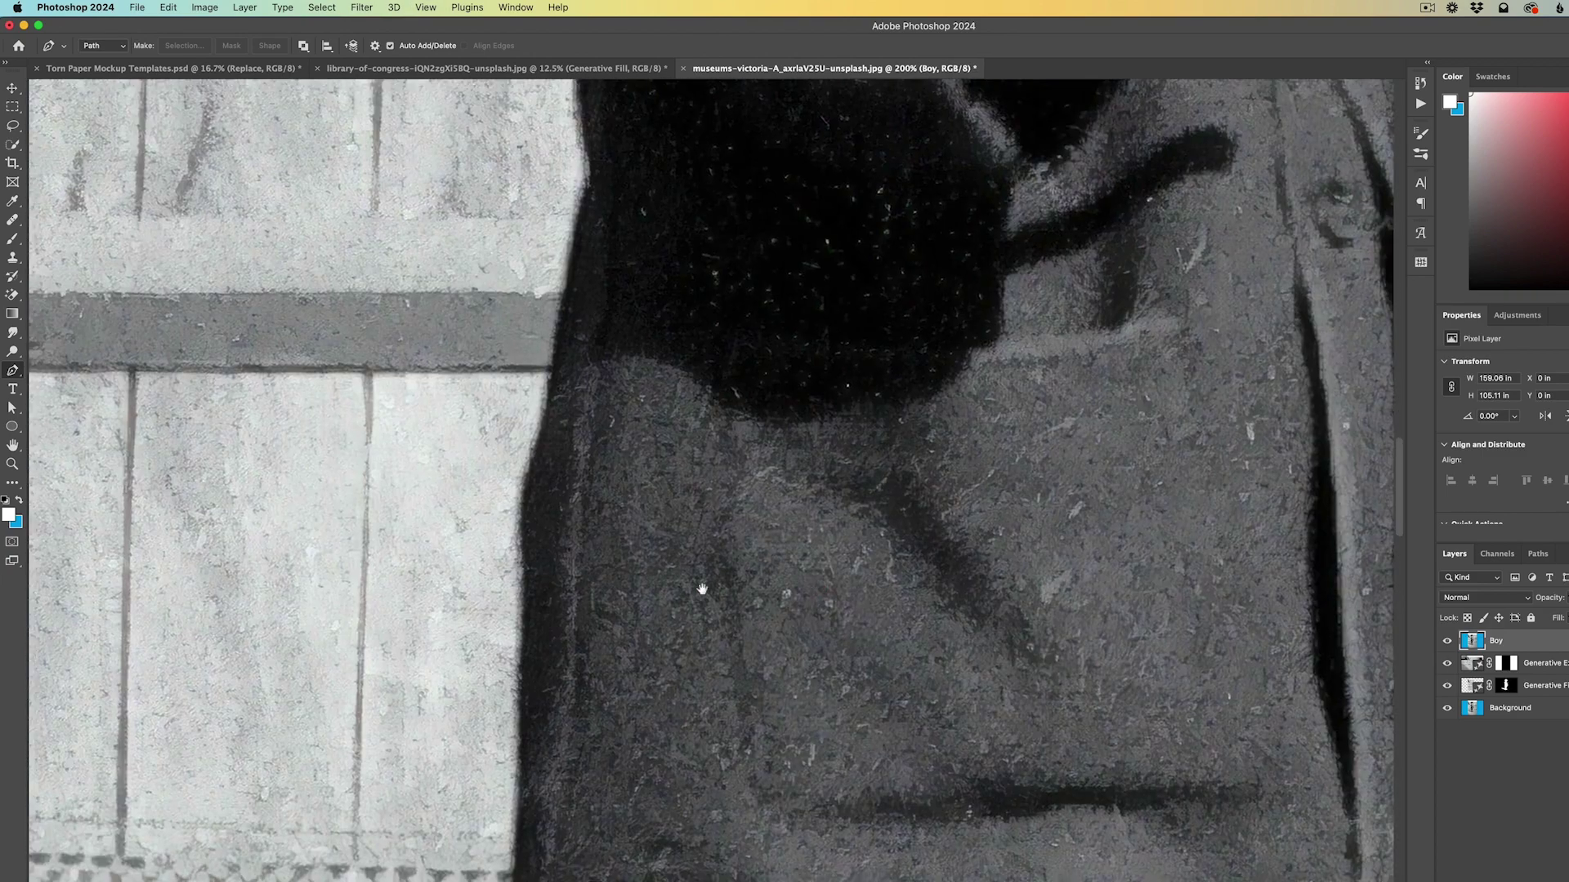
click(517, 553)
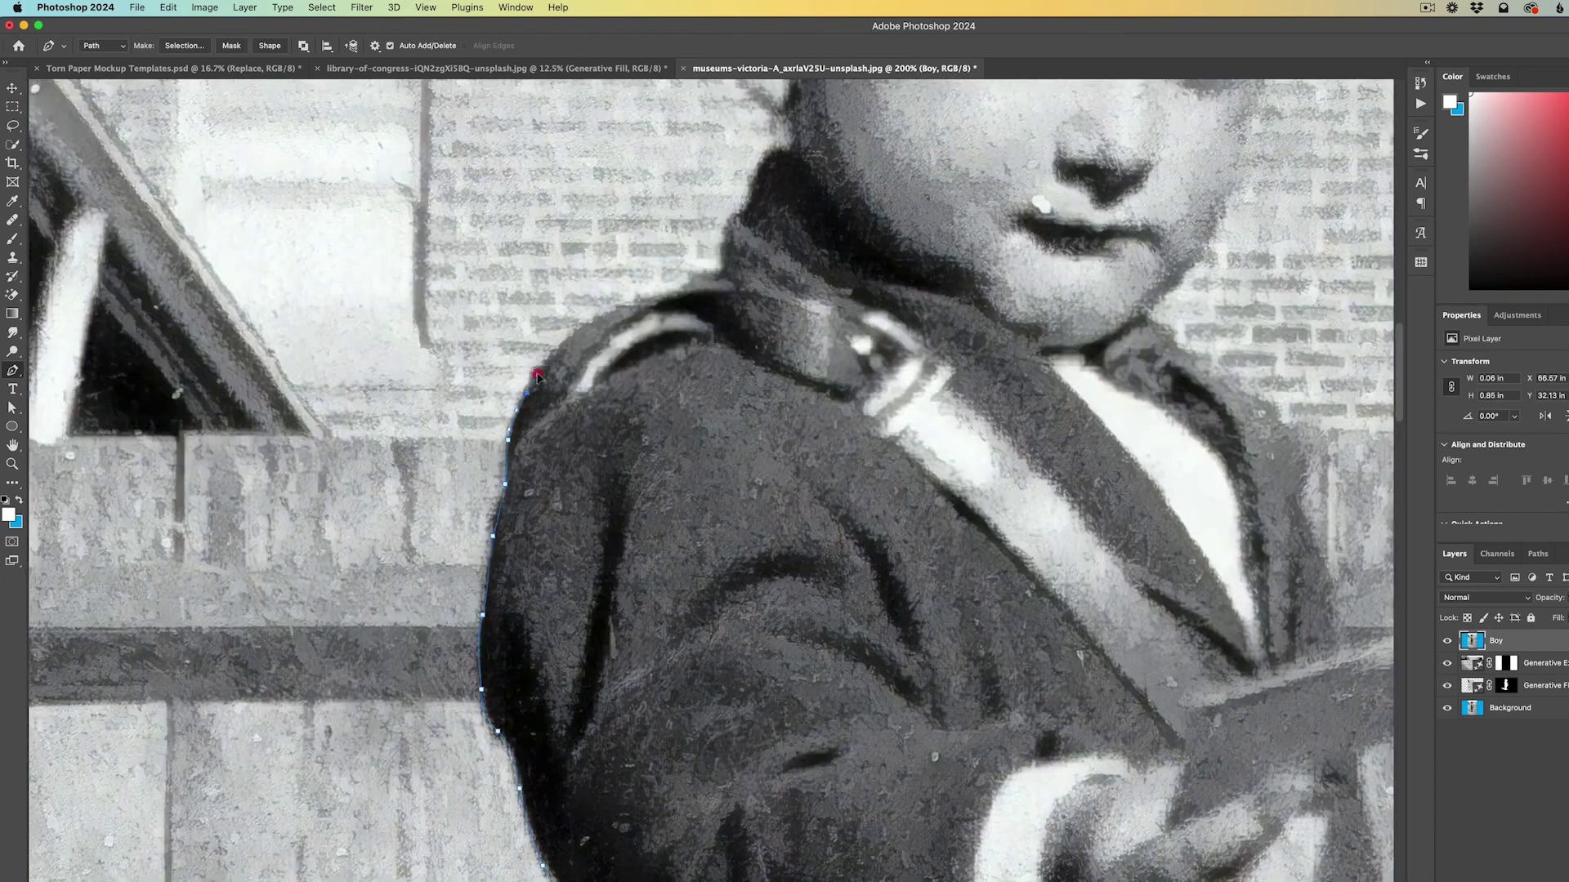
click(750, 192)
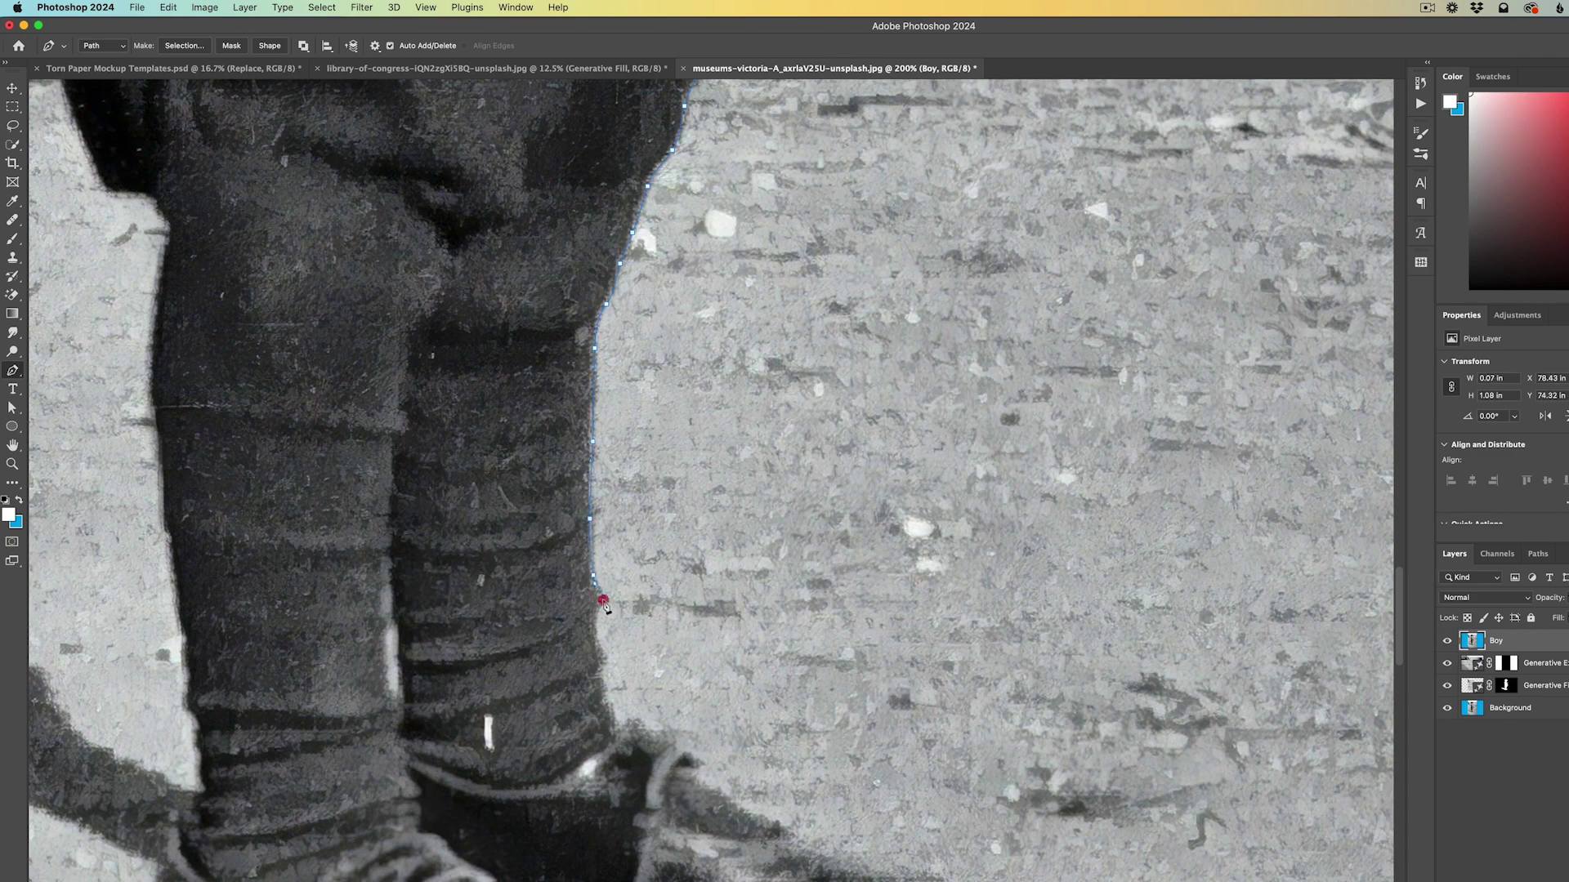
click(697, 782)
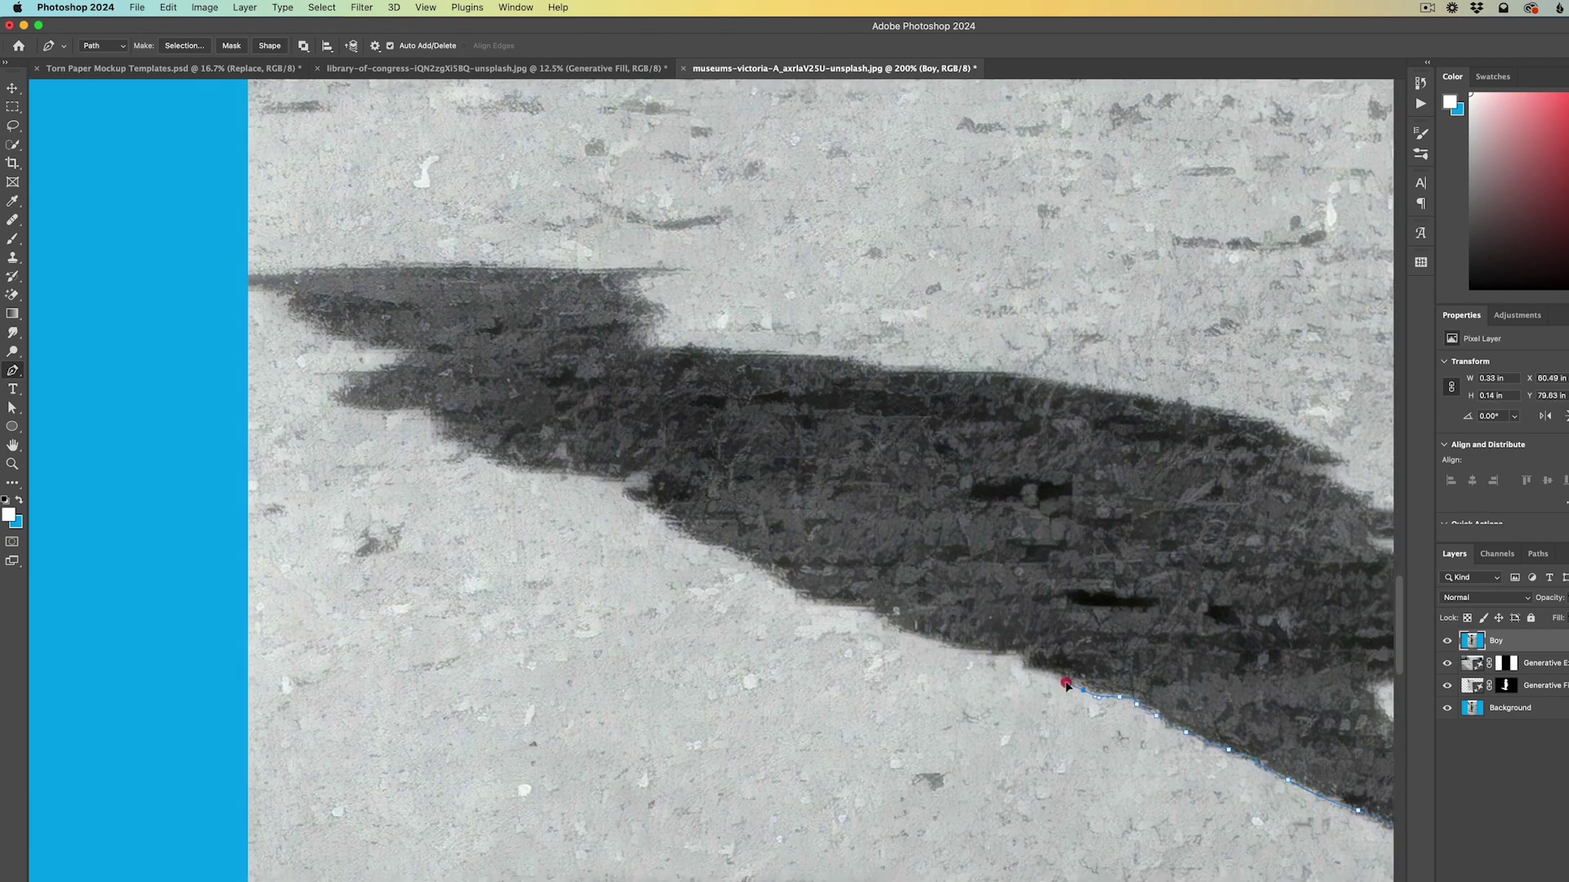
Trace the Pen path with anchor points around the edge of the boy's cast shadow
click(925, 639)
click(815, 603)
click(637, 500)
click(418, 411)
click(347, 384)
click(290, 313)
click(430, 264)
click(656, 305)
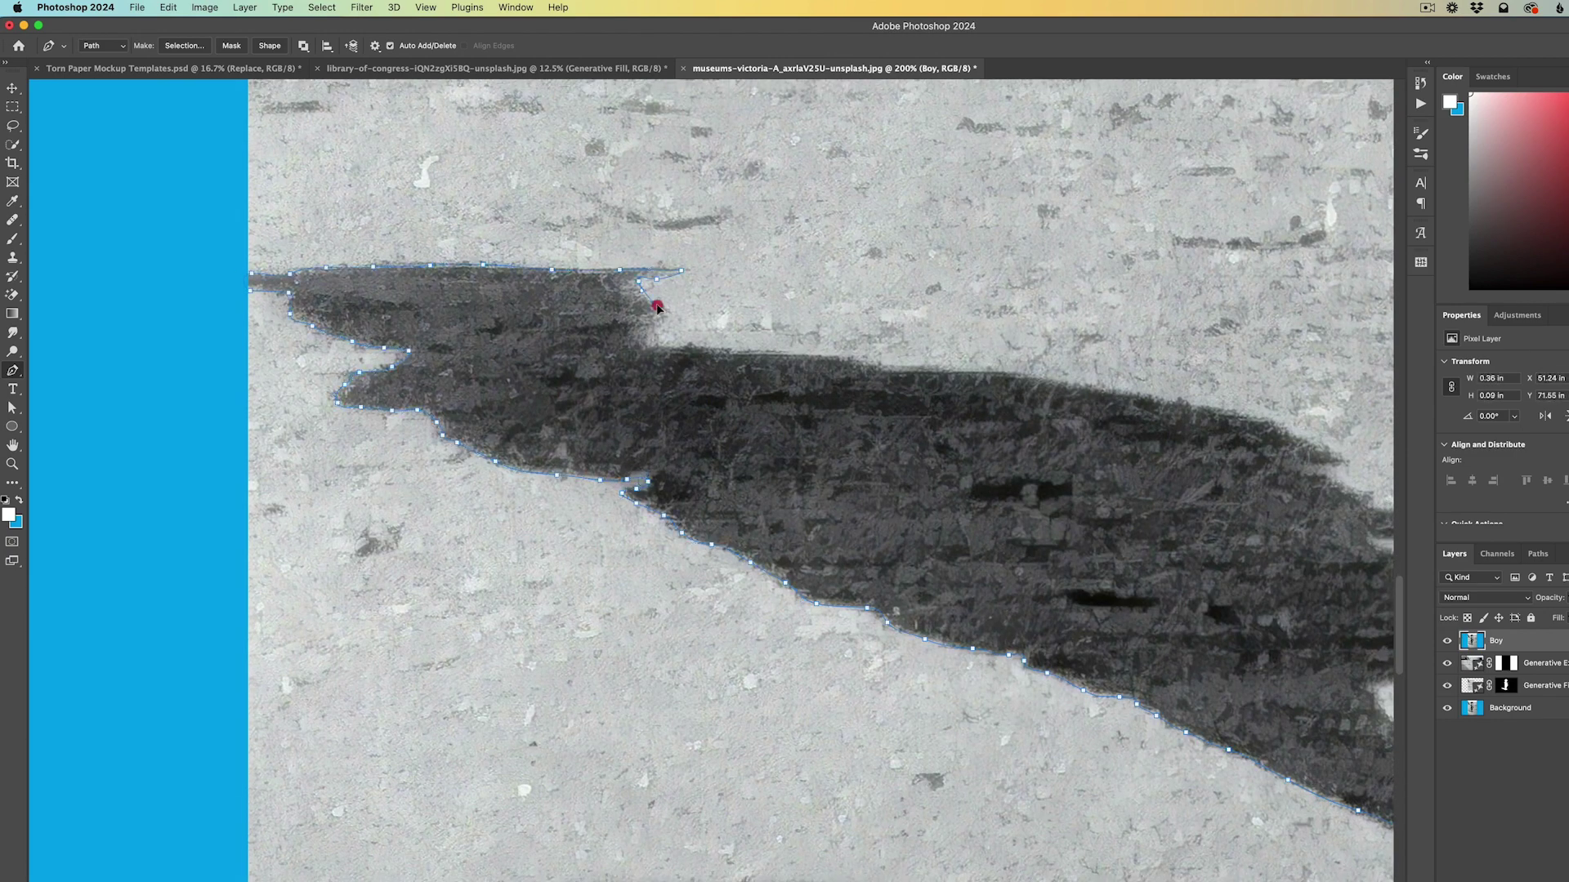
click(794, 359)
click(1076, 389)
scroll(1076, 389, right, 10)
Continue the path up the boy's leg to the shorts and close the outline
click(746, 515)
click(870, 578)
click(847, 398)
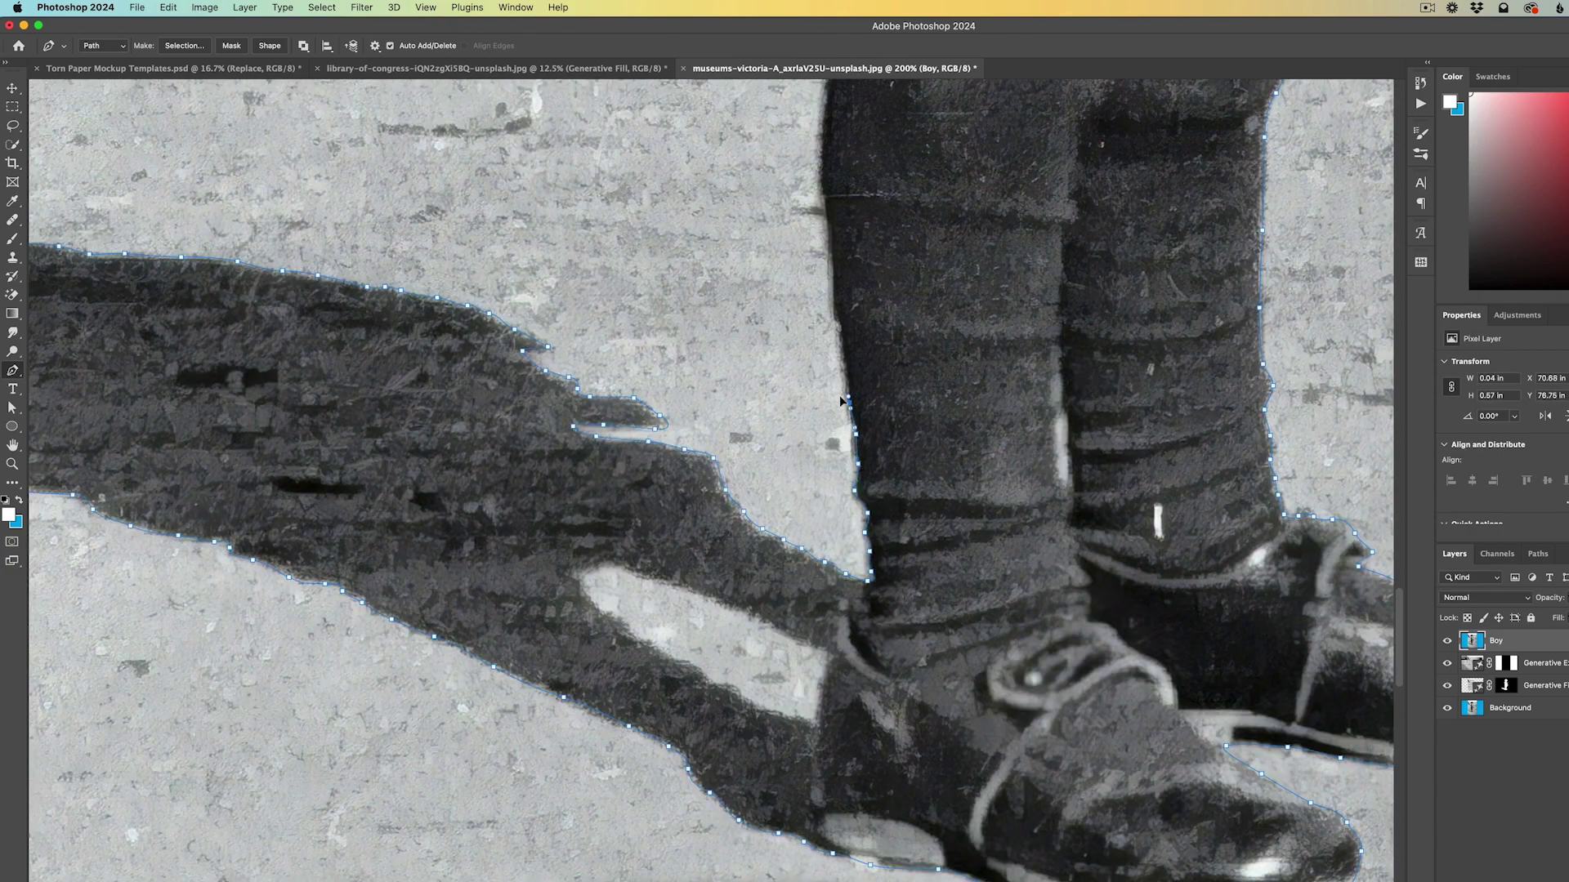
scroll(844, 400, up, 10)
click(700, 322)
scroll(700, 322, up, 10)
click(637, 518)
scroll(637, 518, up, 3)
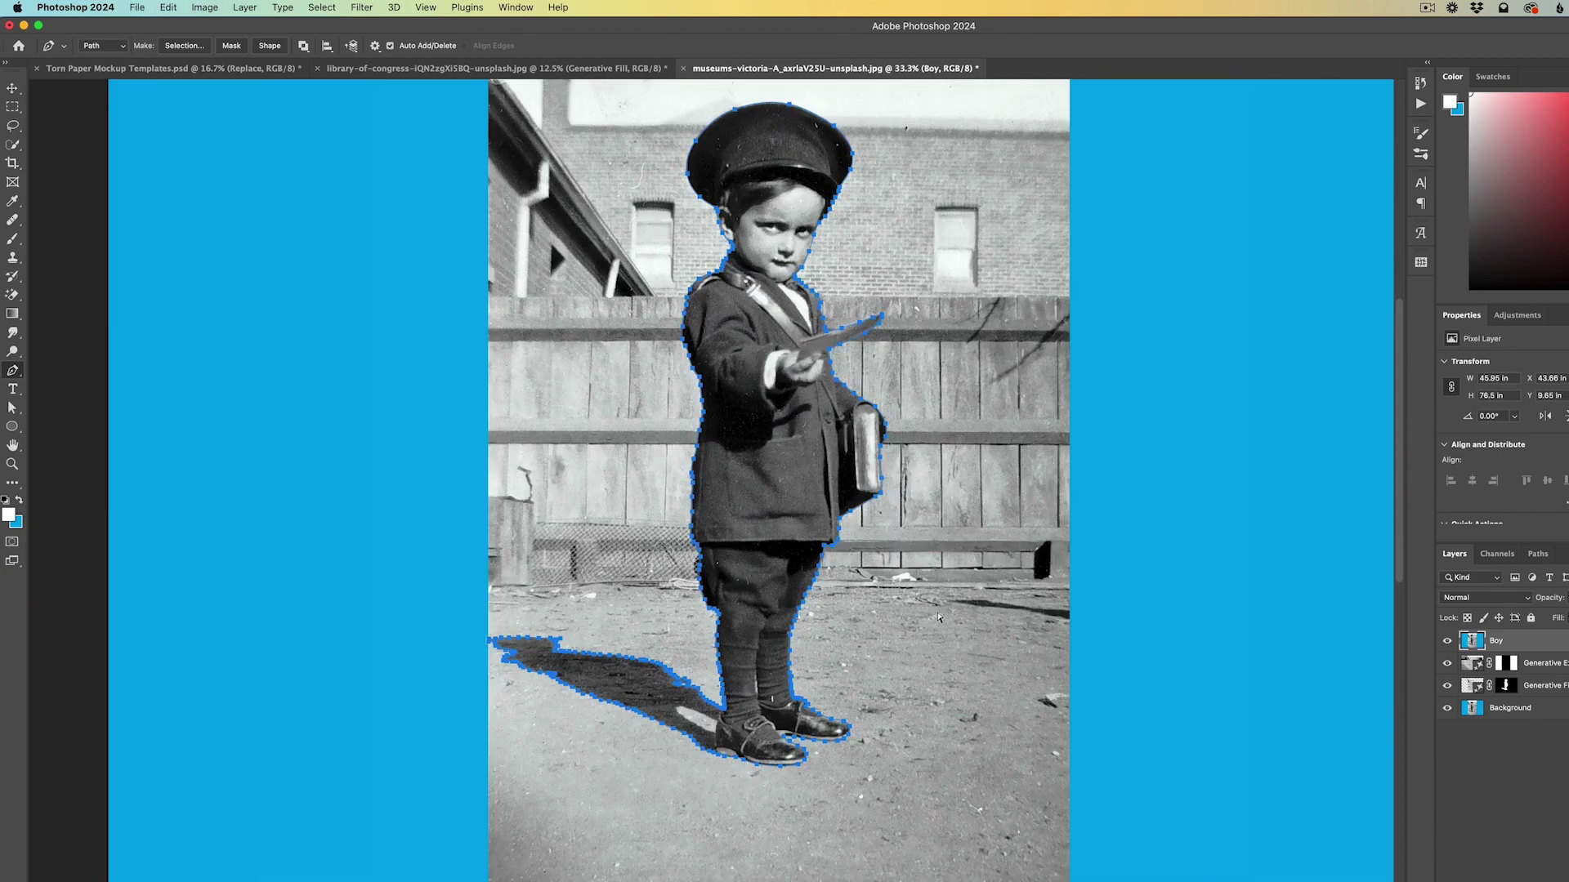
Save the Work Path in the Paths panel under the name boy
click(1538, 553)
double_click(1356, 577)
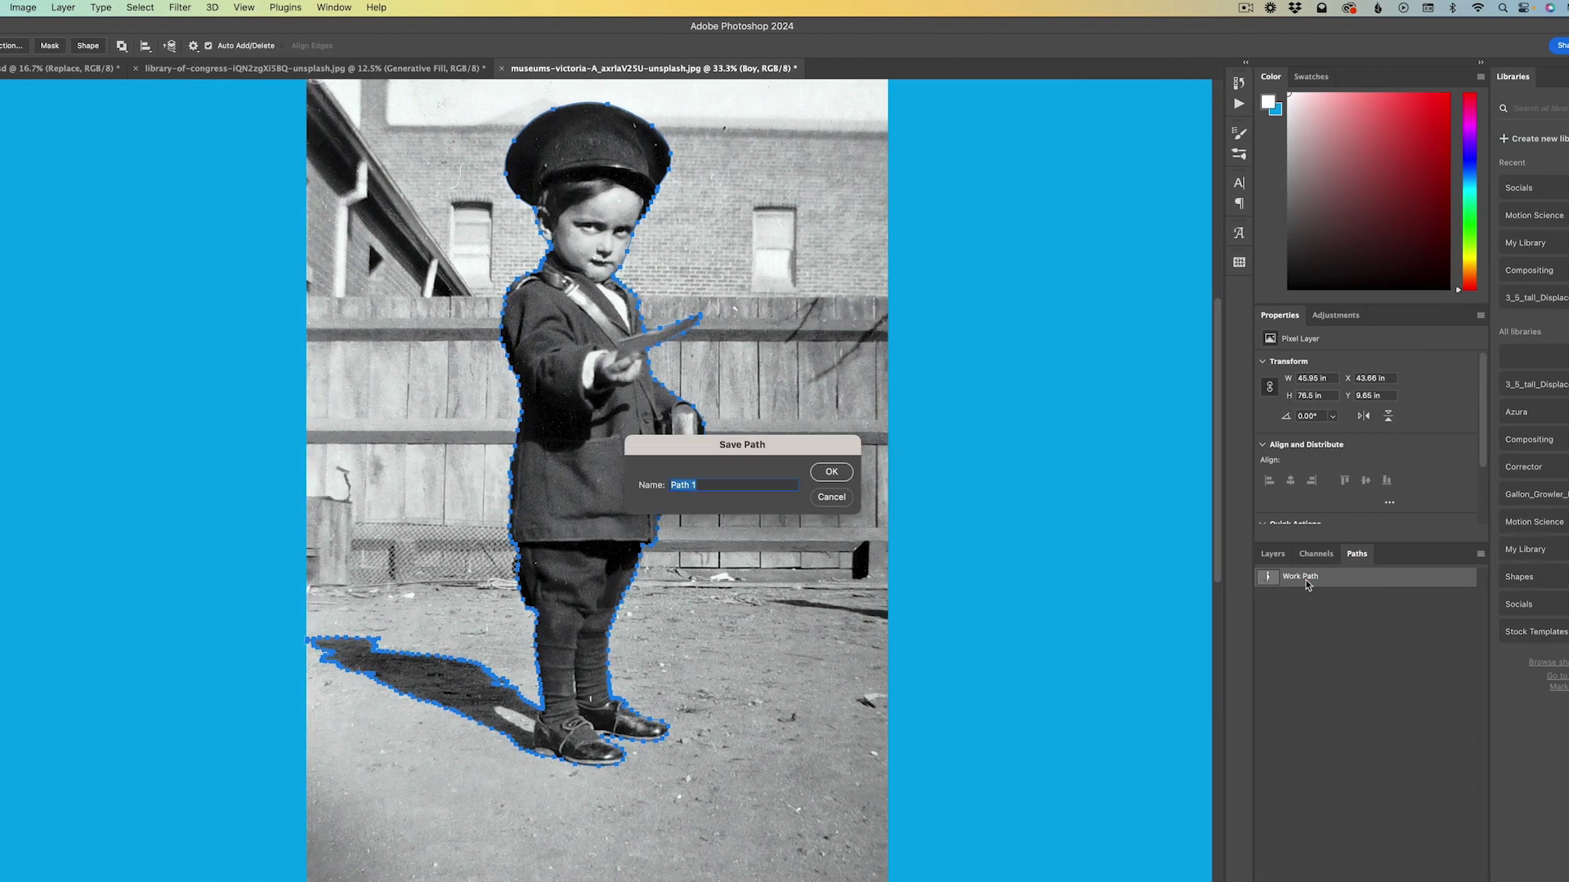
text(boy)
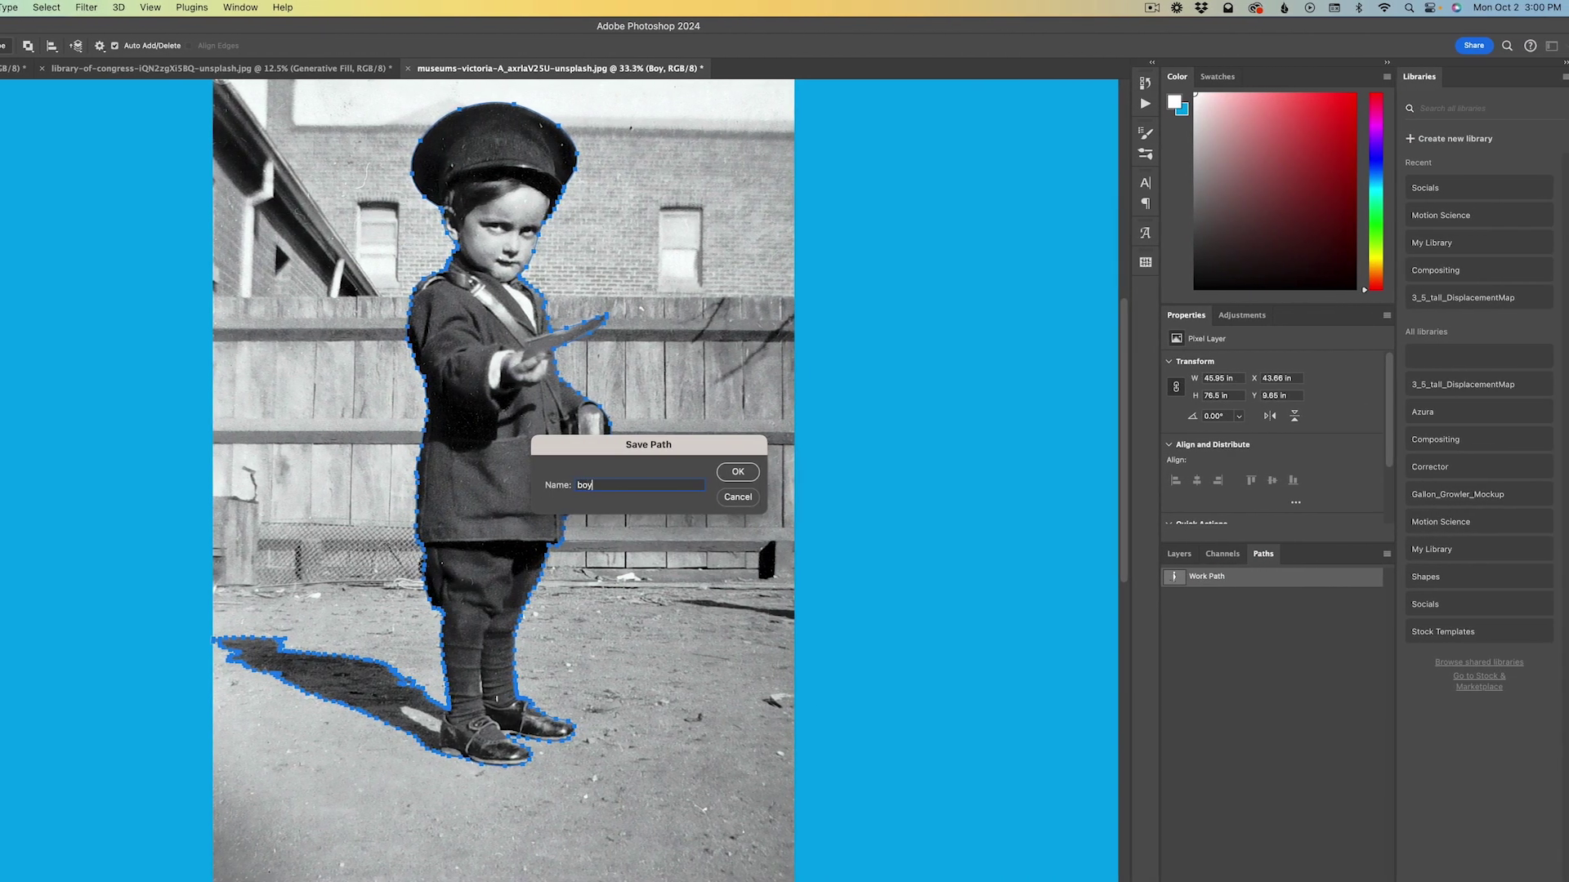
key(Return)
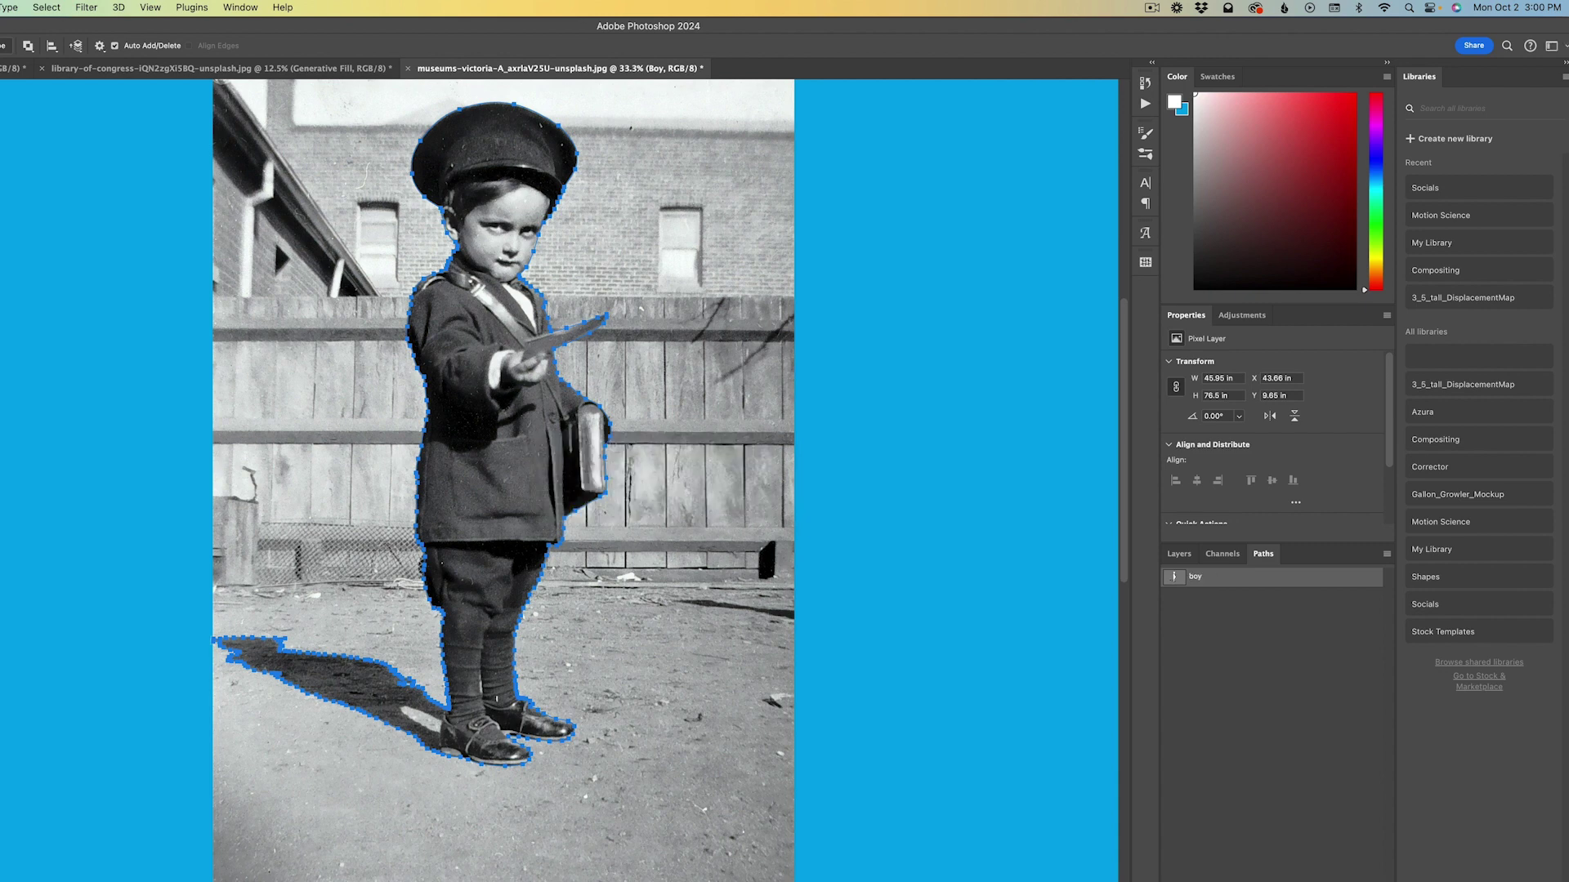
Turn the boy path into a selection with a 1-pixel feather
click(1388, 554)
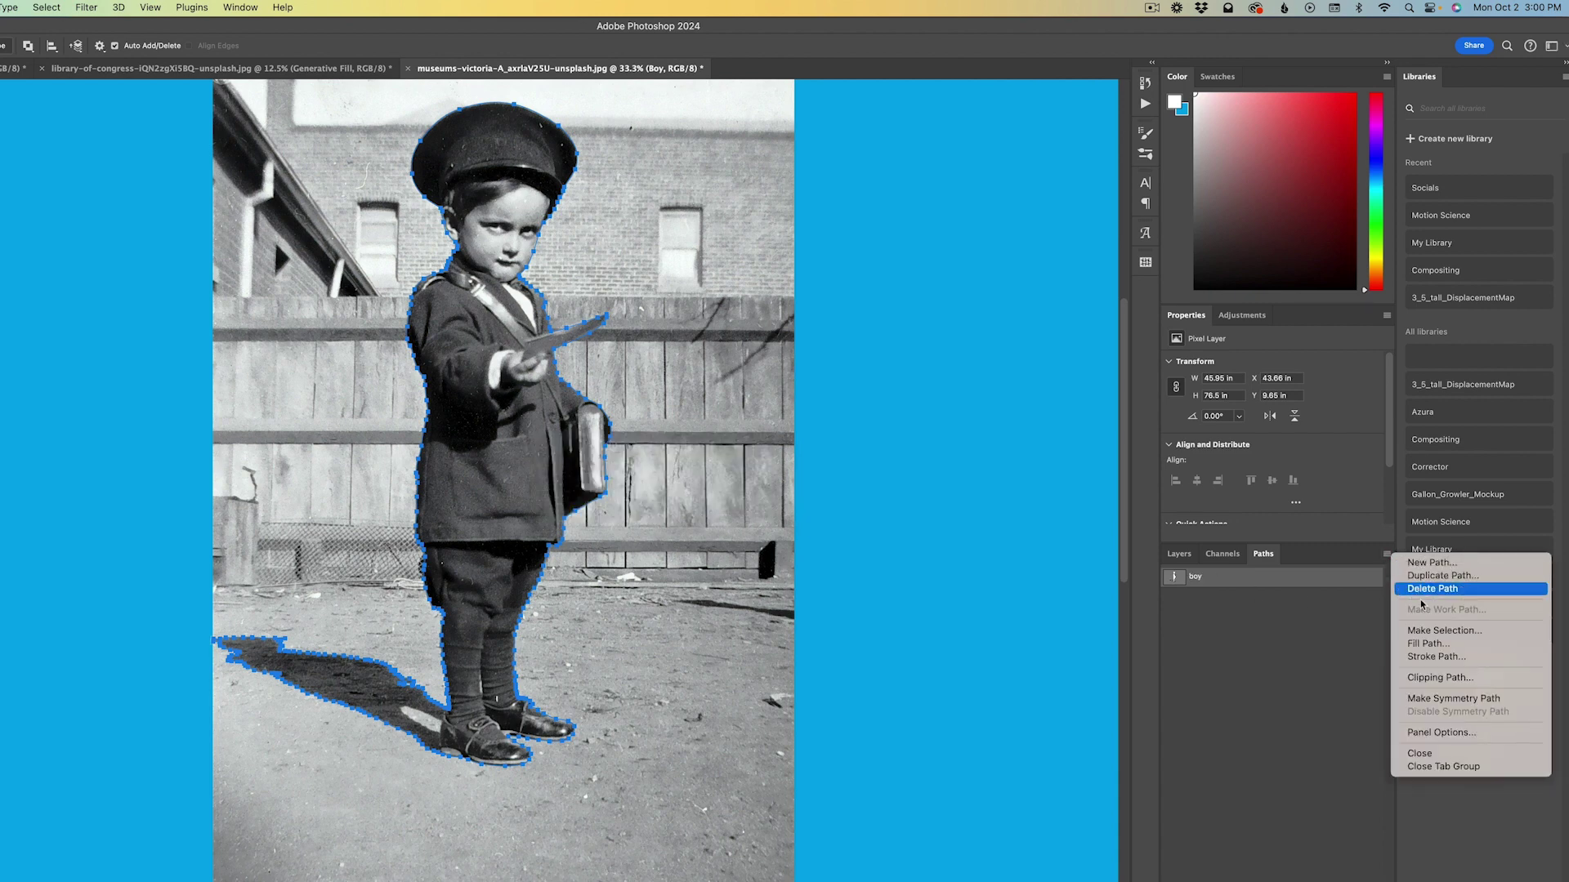
click(1427, 634)
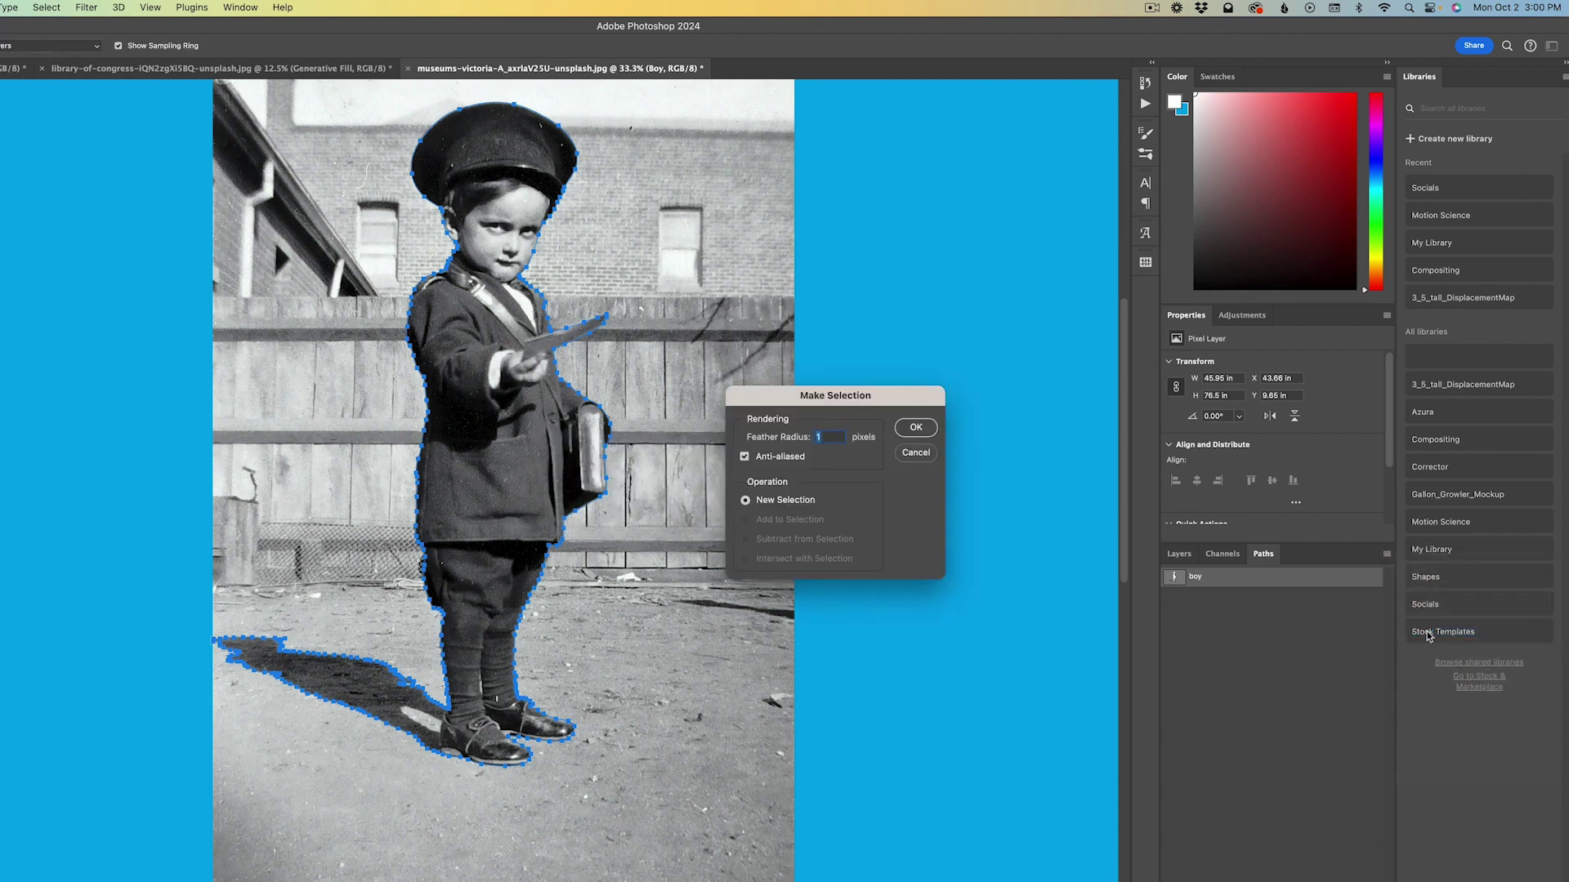
click(916, 427)
click(1179, 554)
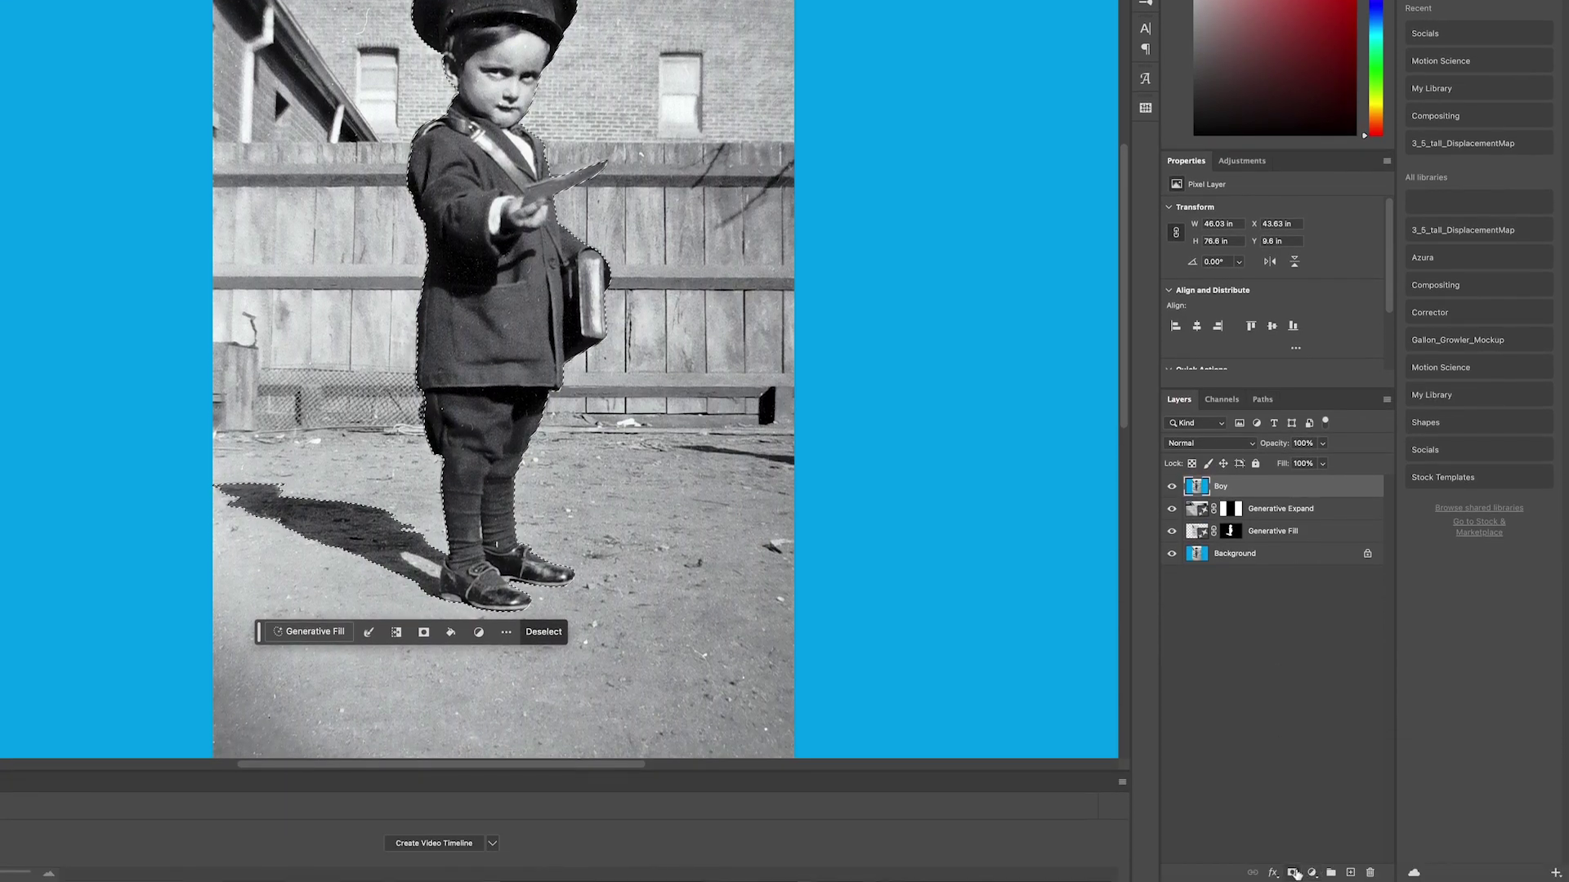
Add a layer mask to Boy from the selection, then toggle layer visibility to check each layer
click(1293, 872)
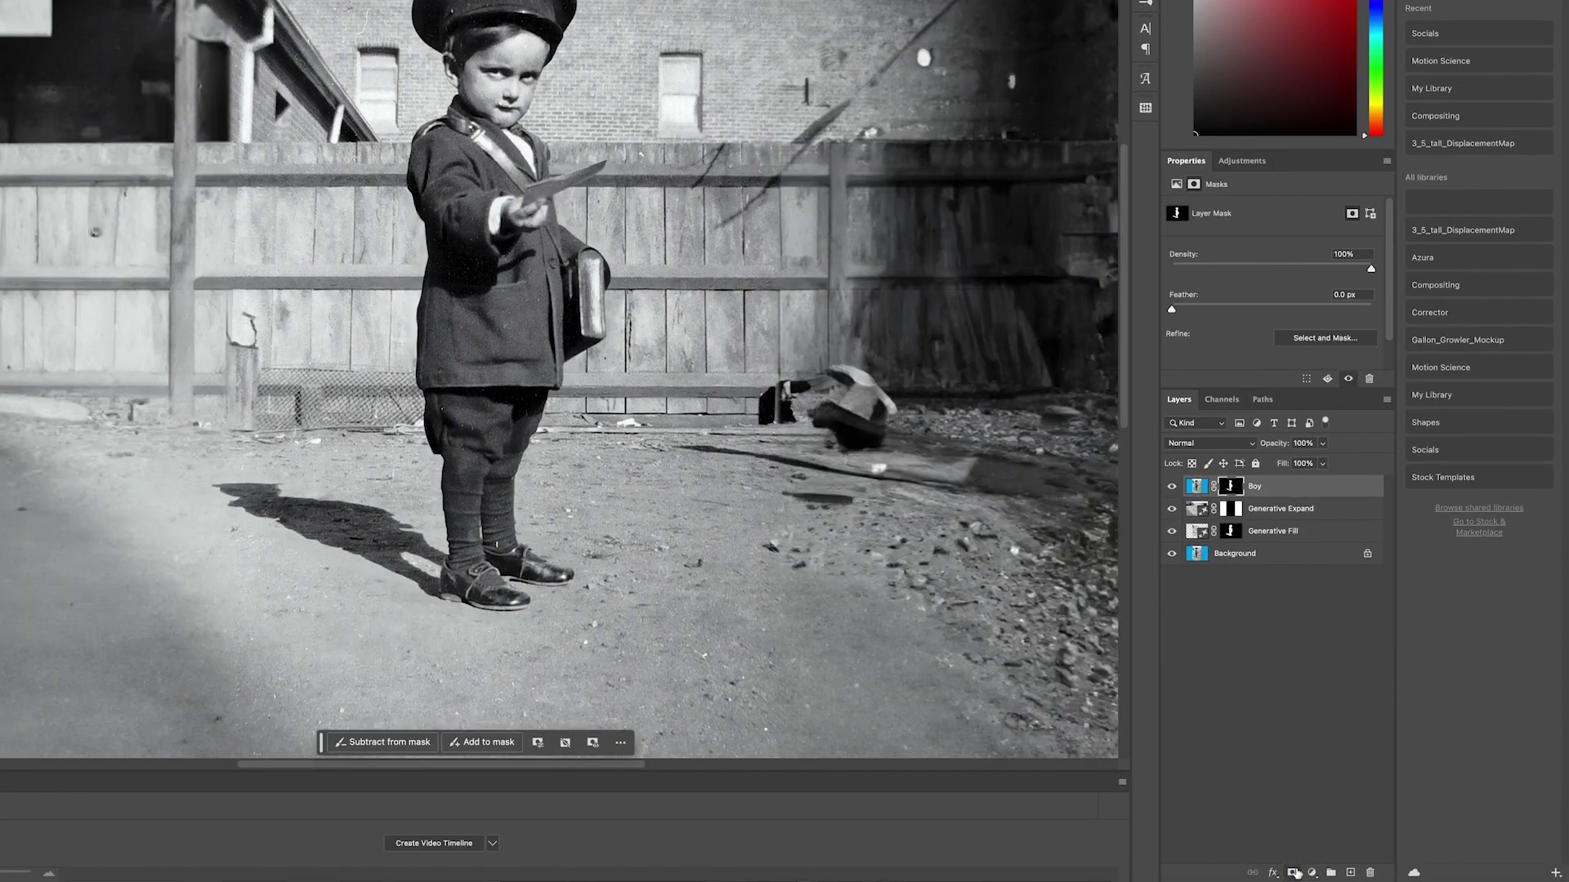
drag(1171, 553, 1173, 515)
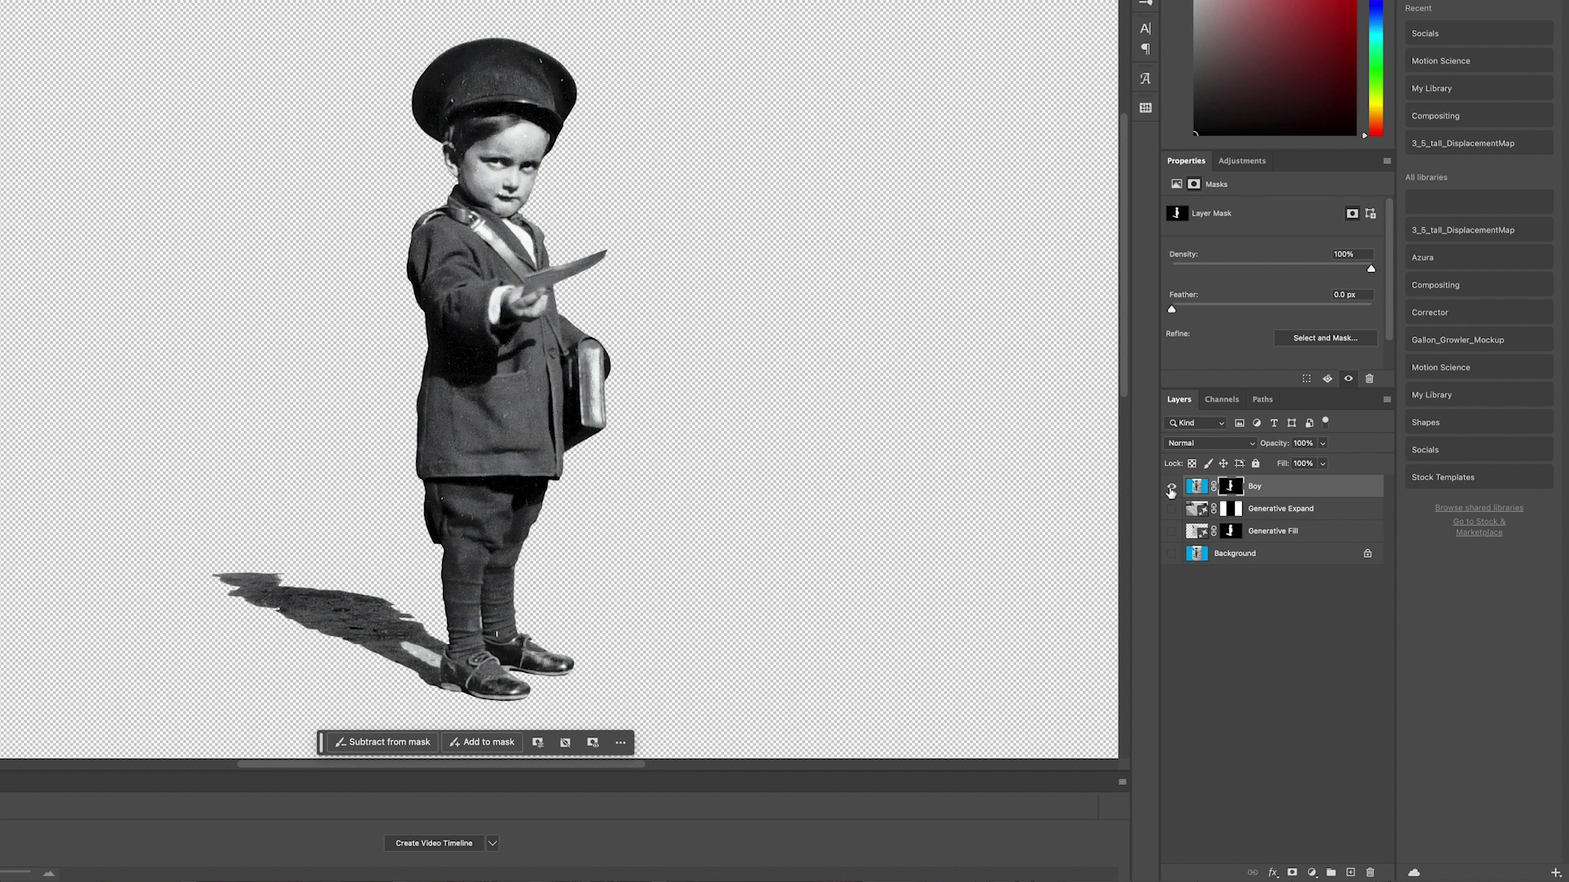
click(1171, 487)
click(1171, 509)
click(1172, 509)
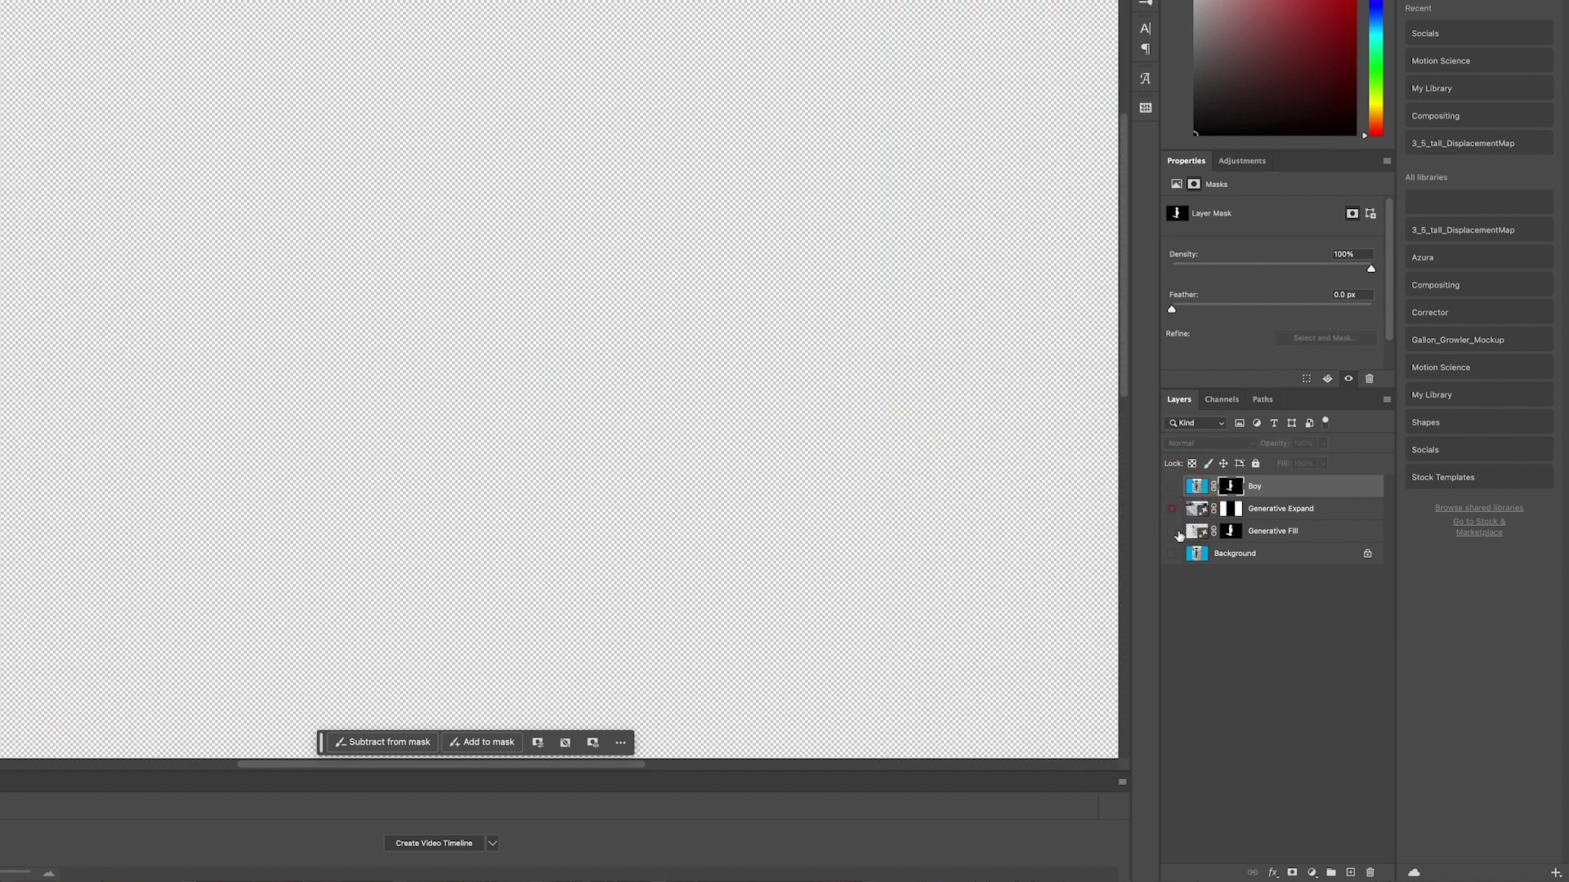
click(1172, 531)
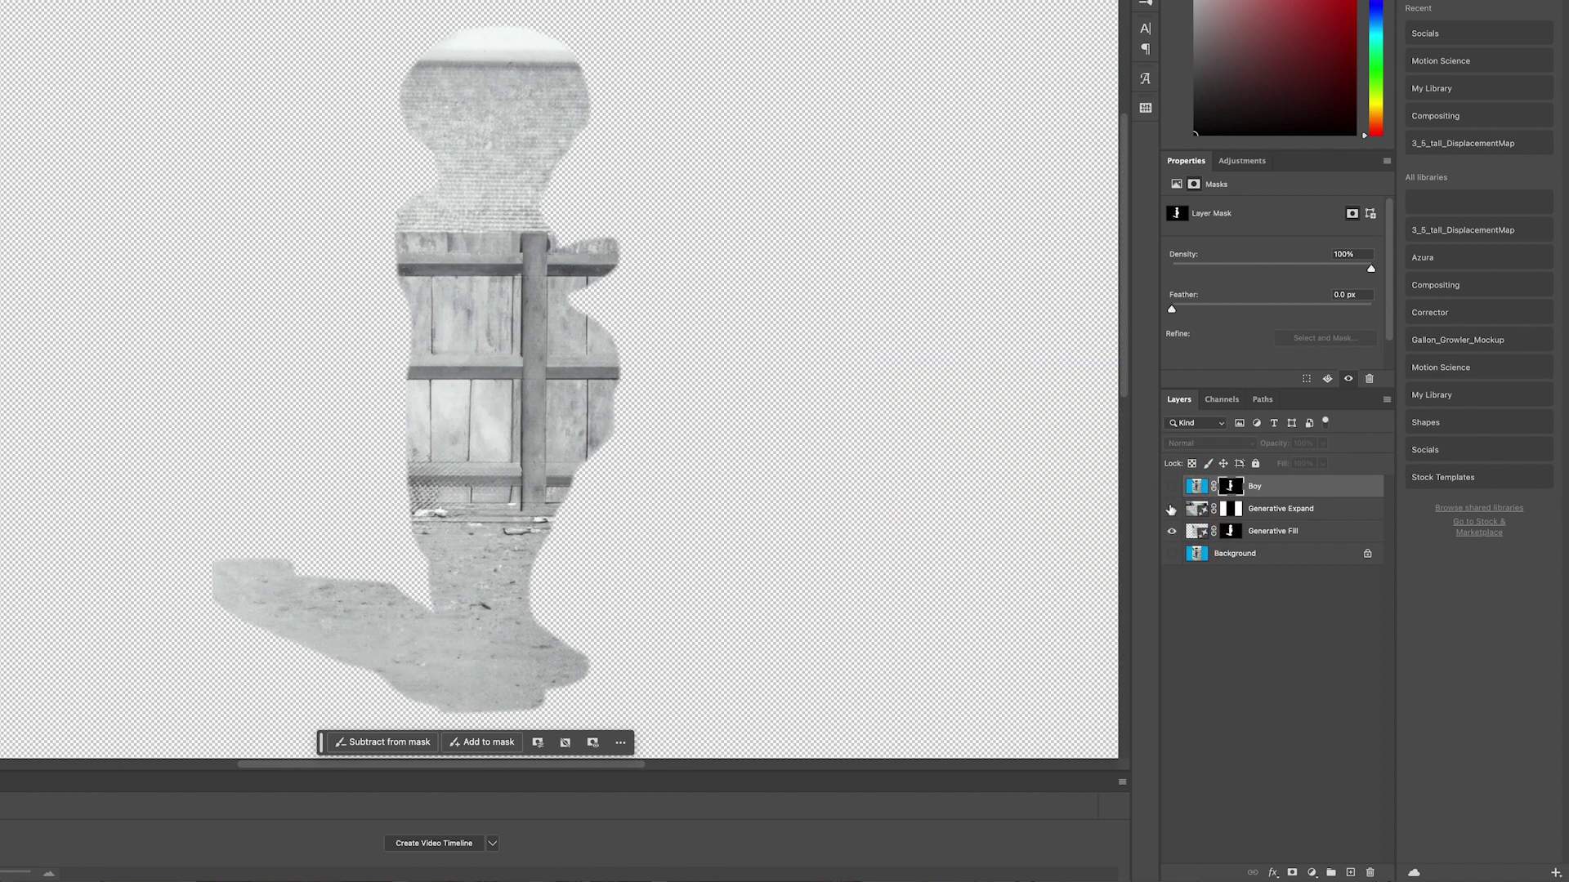
click(1171, 509)
click(1172, 508)
click(1173, 554)
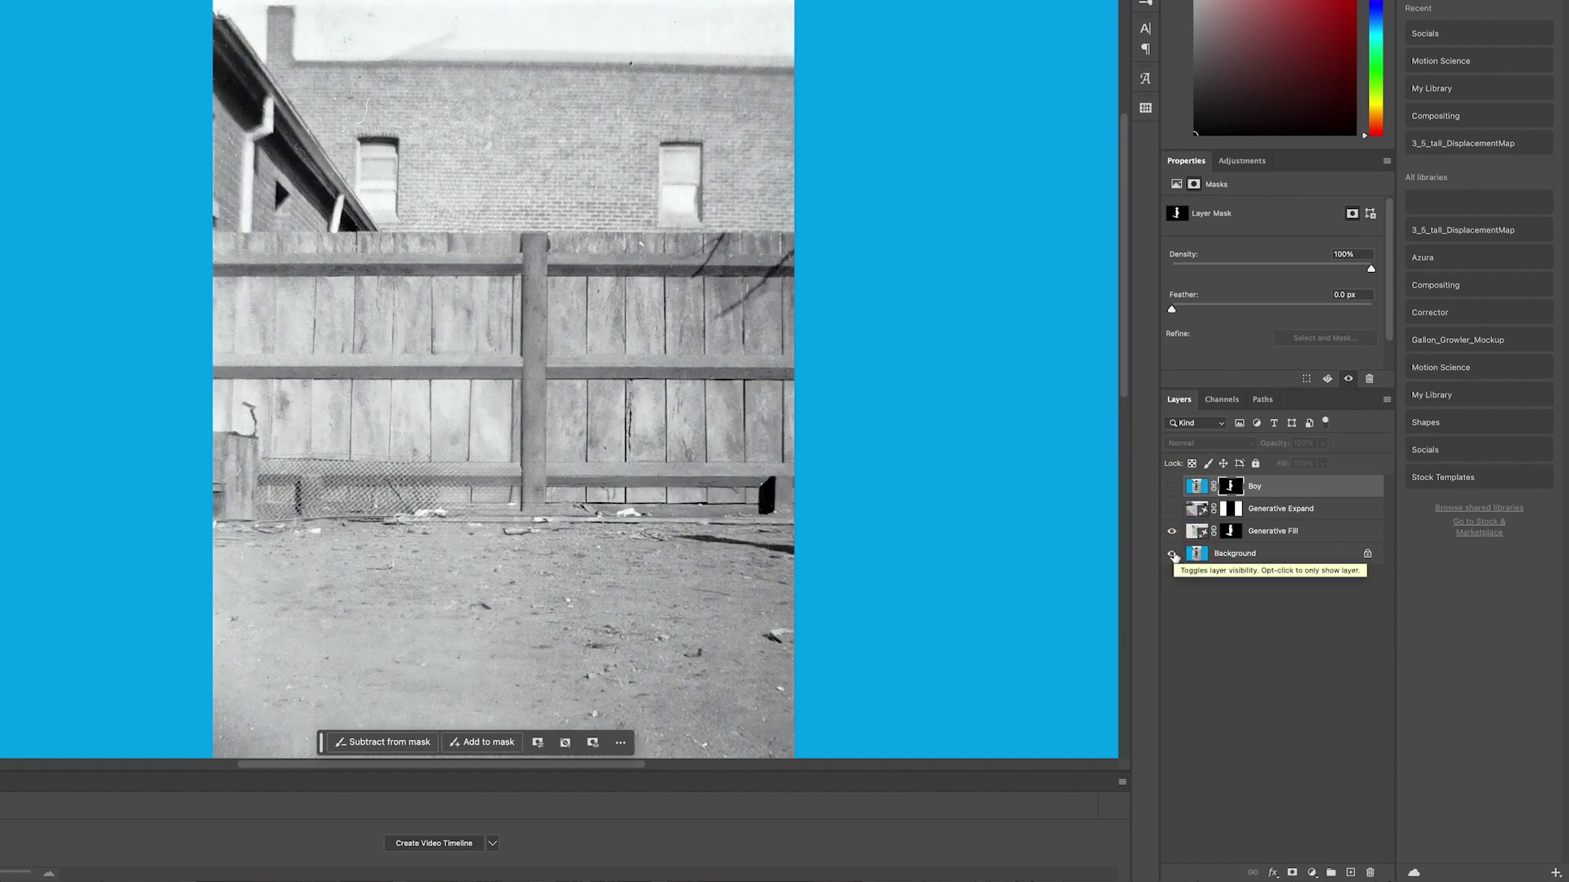
click(1172, 509)
Merge Generative Expand, Generative Fill and Background into one Background layer
click(1287, 508)
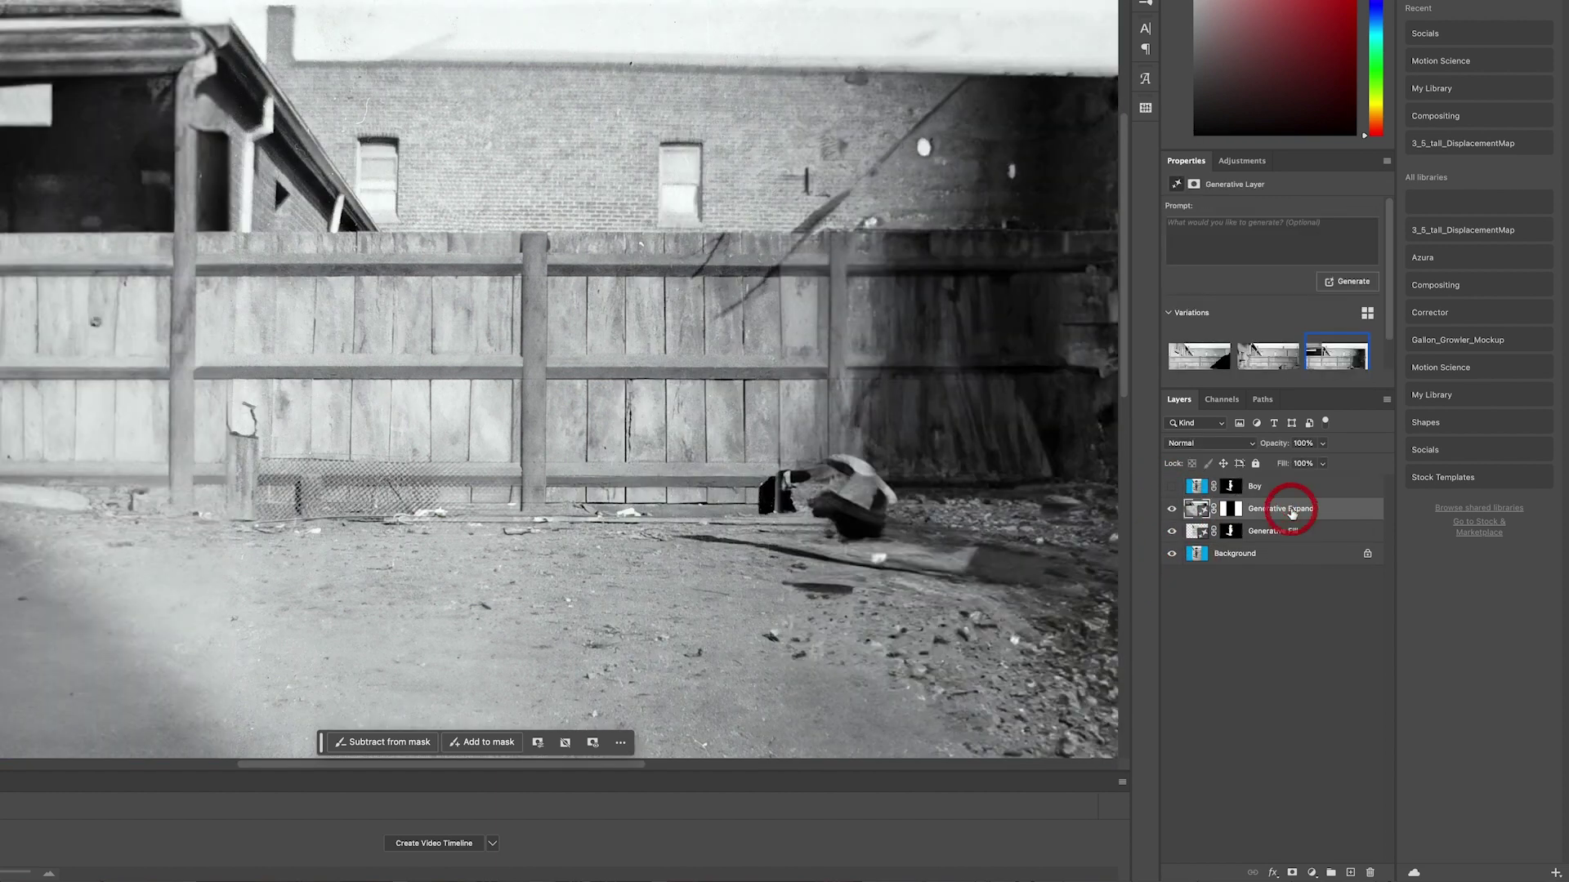
shift+click(1279, 560)
right_click(1292, 512)
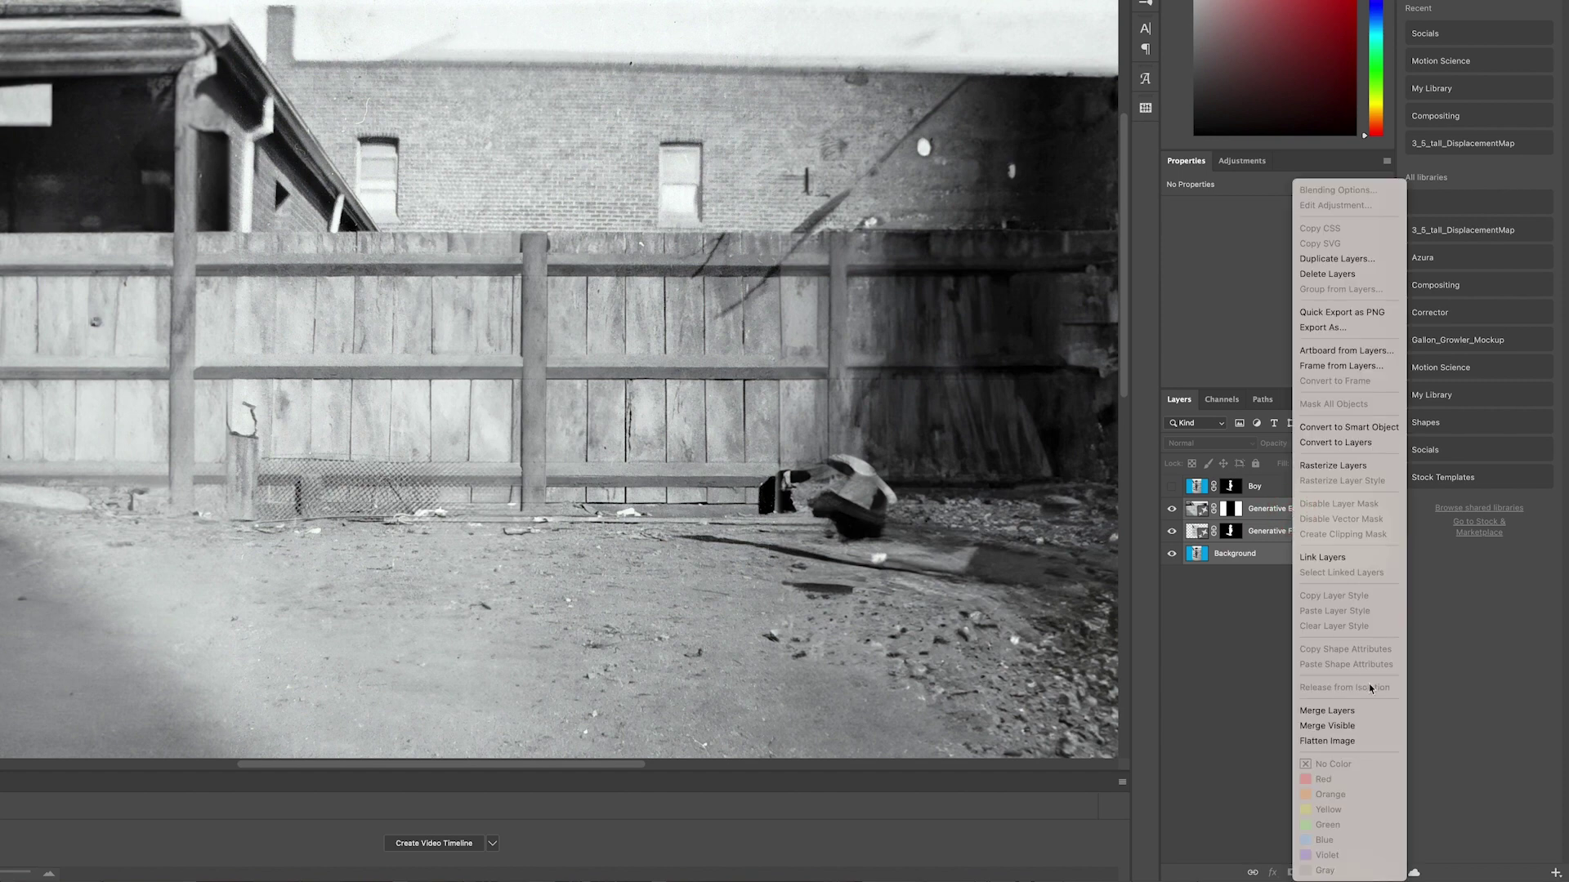
click(1359, 711)
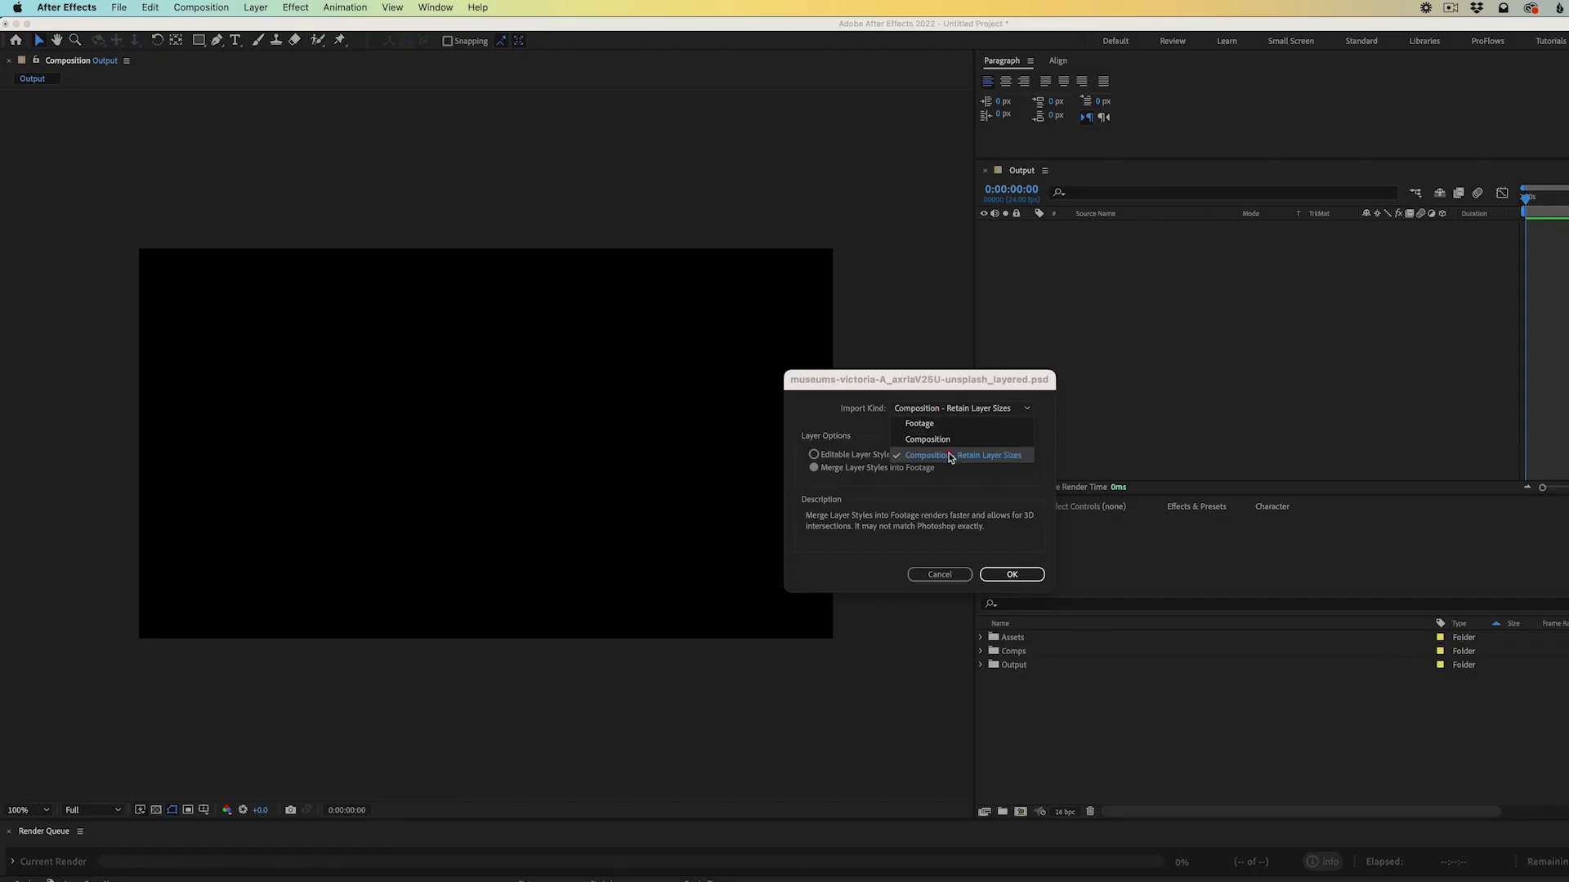
Import the PSD as Composition – Retain Layer Sizes with merged layer styles, open it, and show Boy
click(950, 456)
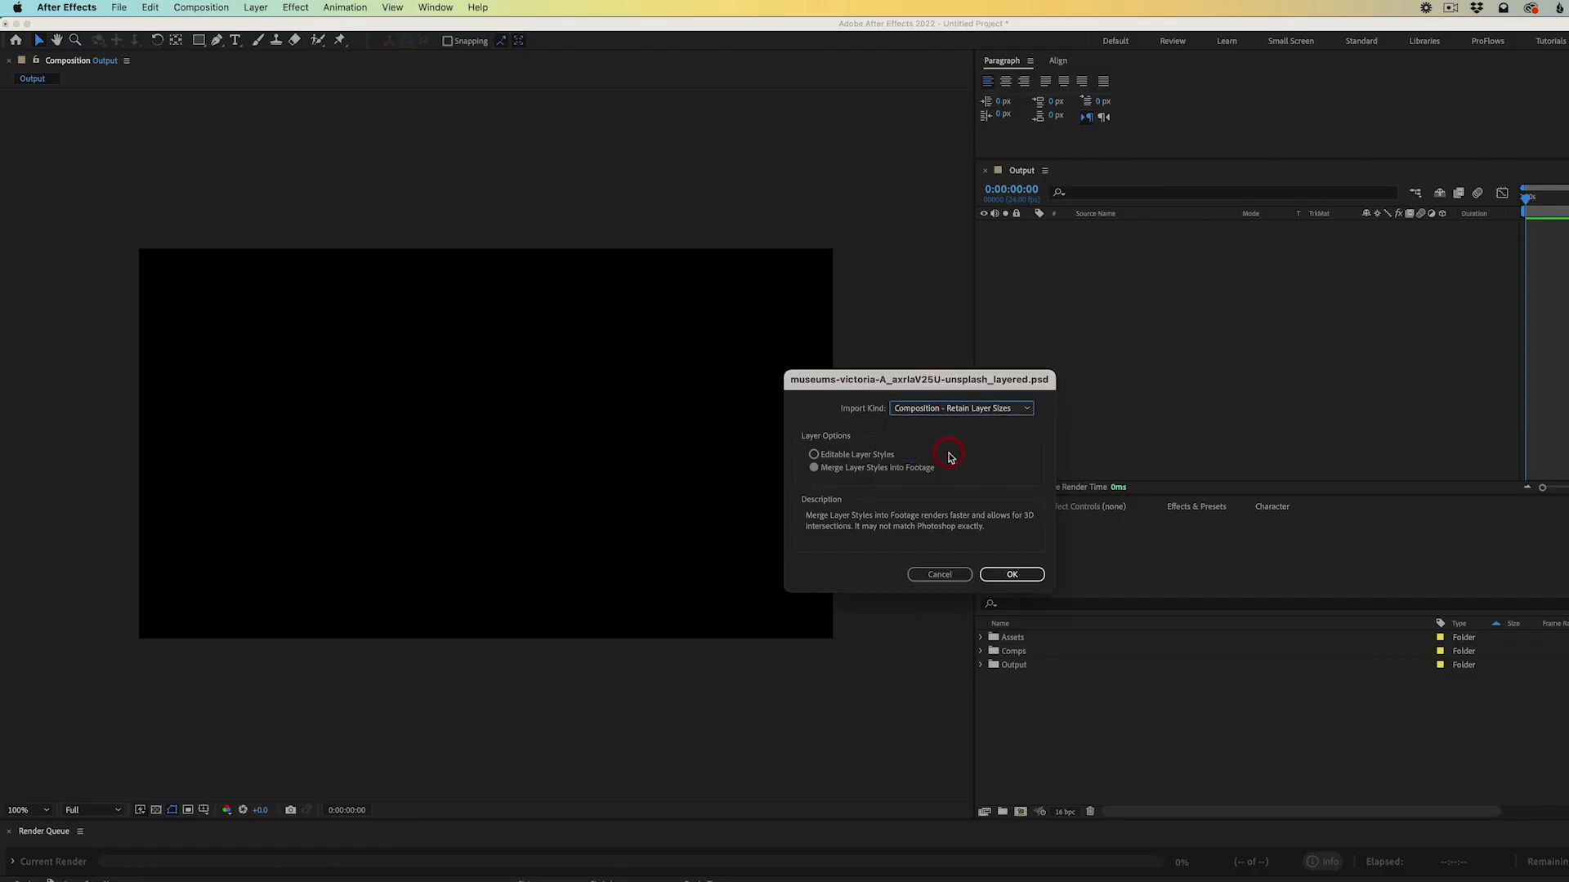
click(855, 472)
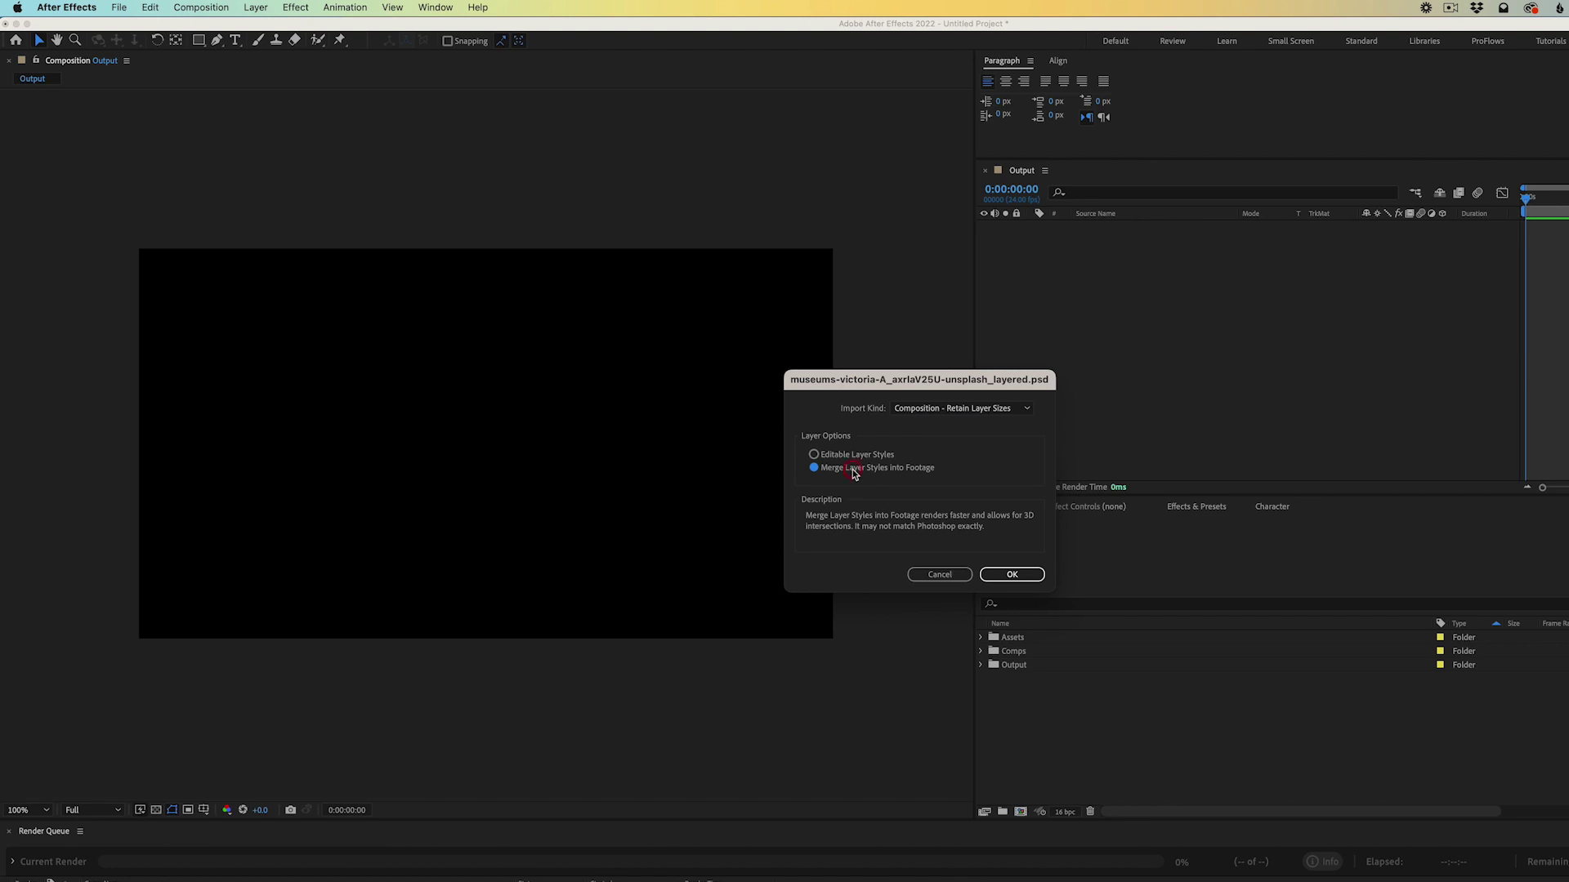
click(1006, 577)
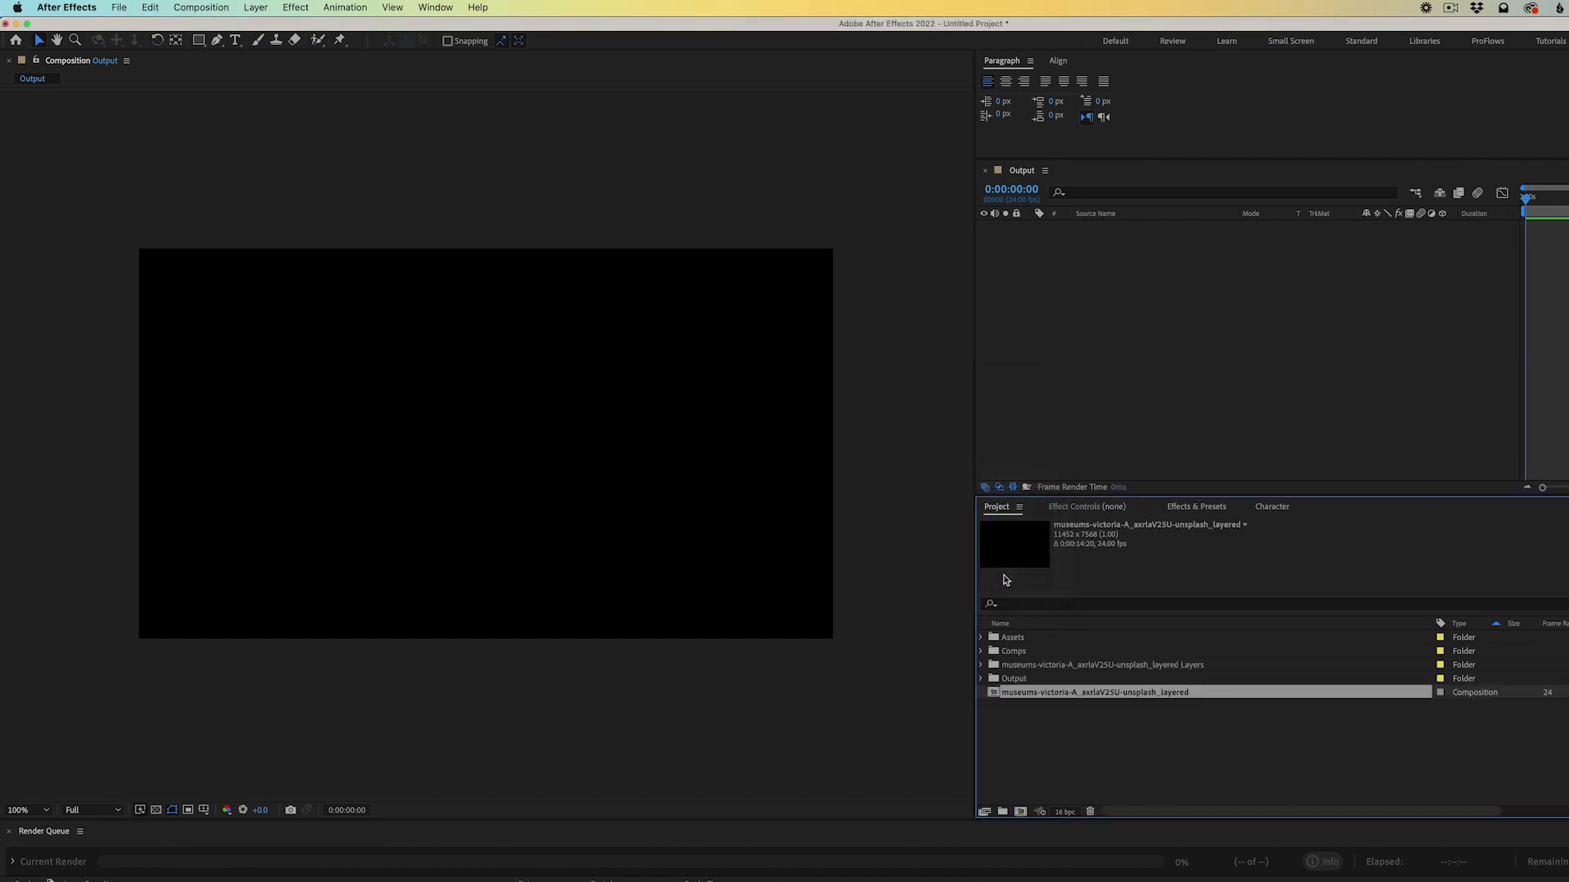
double_click(994, 692)
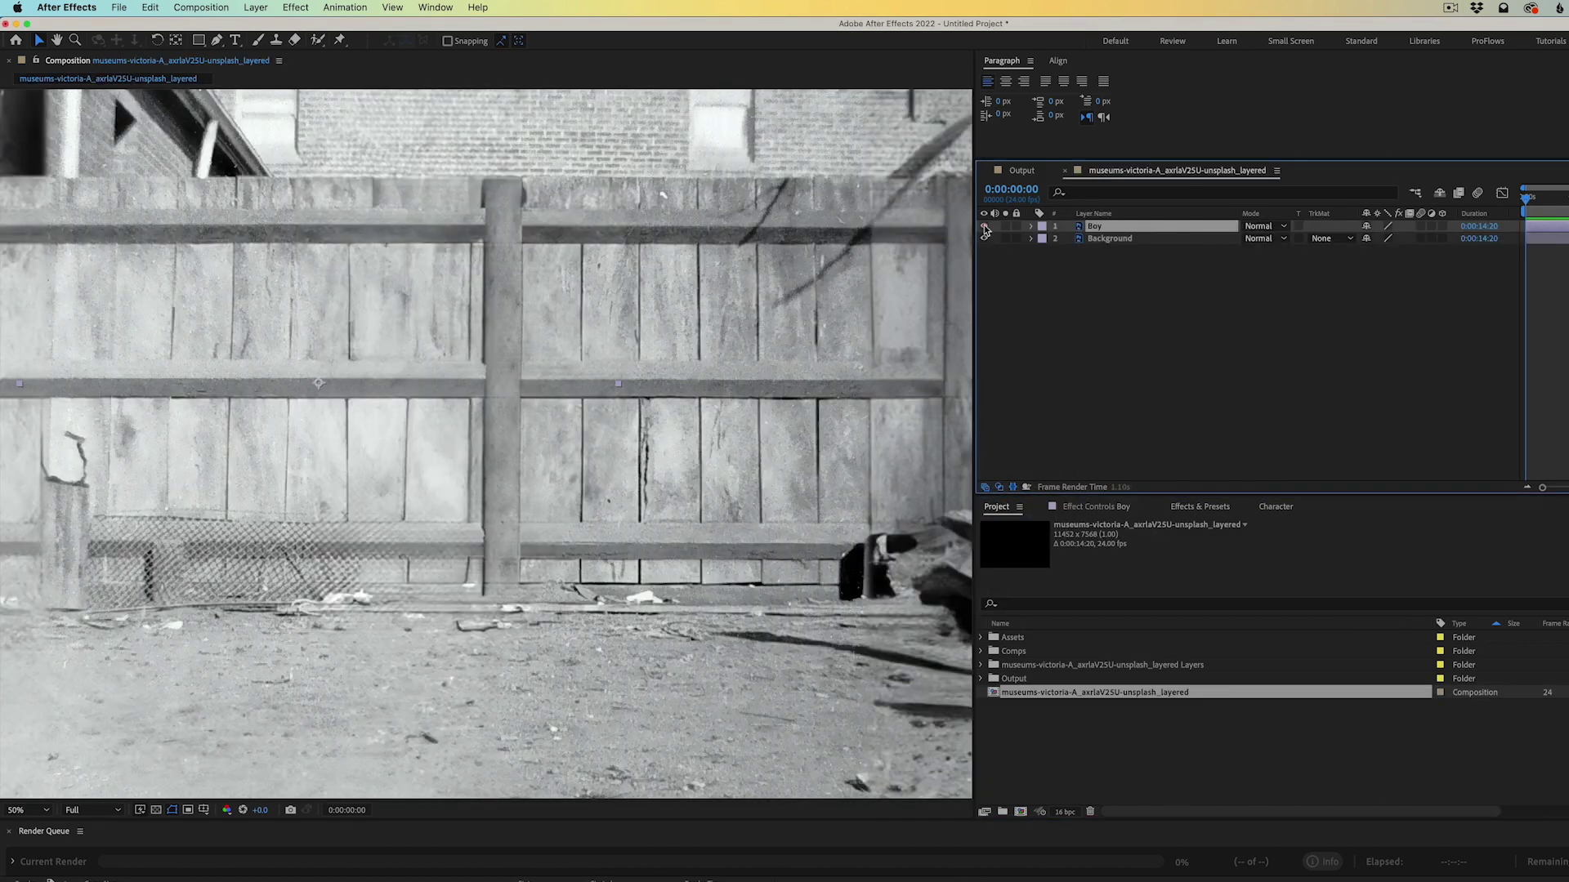
click(984, 225)
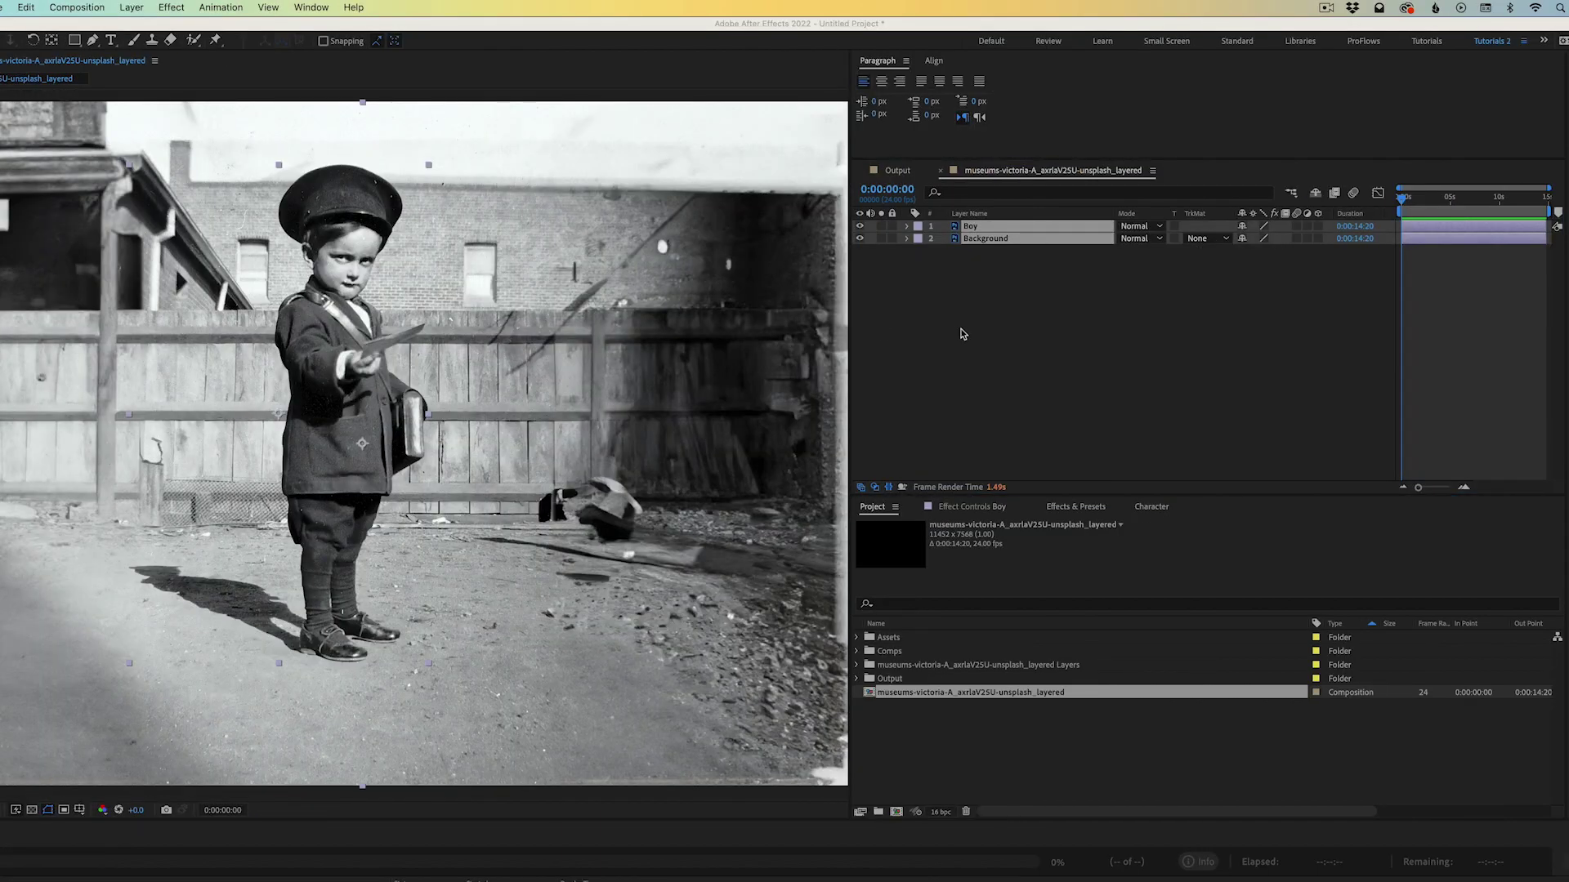
Paste Boy and Background into the Output comp, reposition the footage, and make both 3D
click(897, 171)
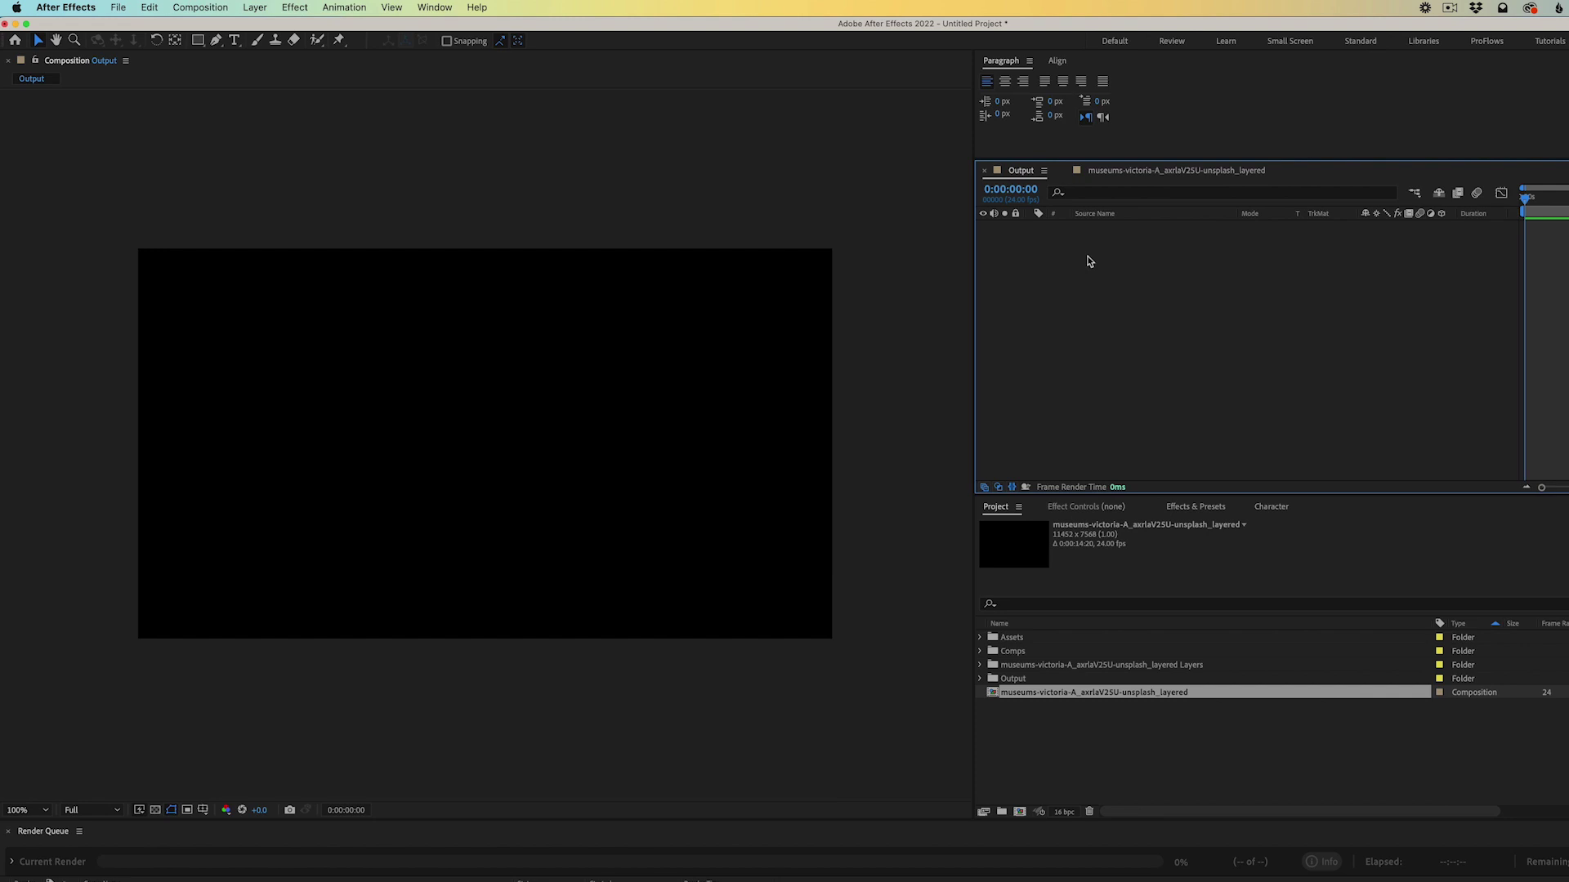
key(ctrl+v)
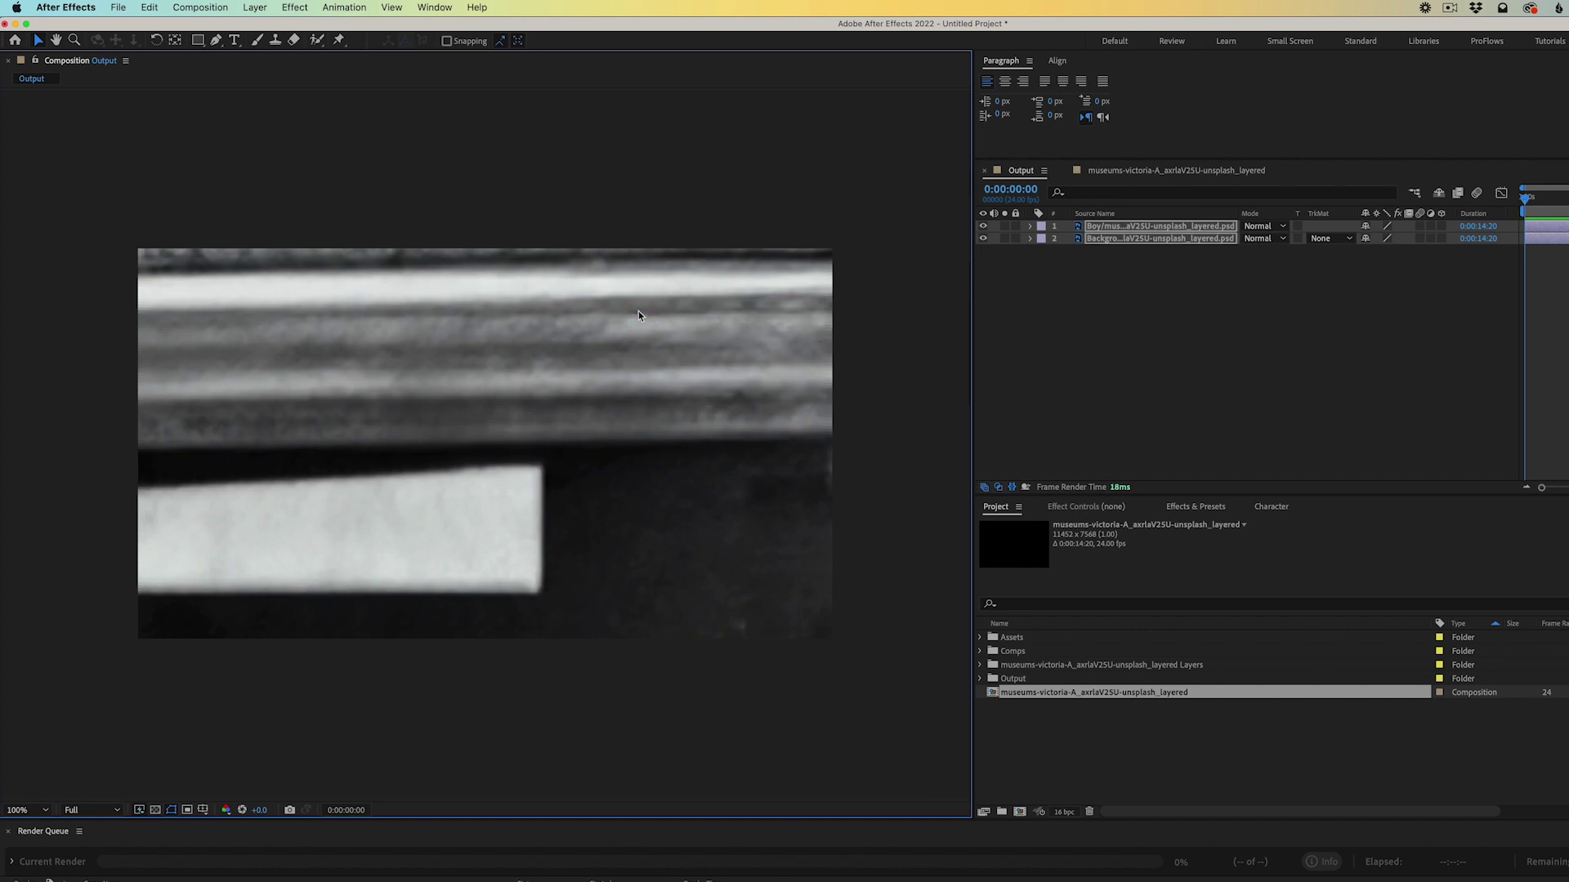
key(comma)
key(comma)
drag(796, 503, 456, 306)
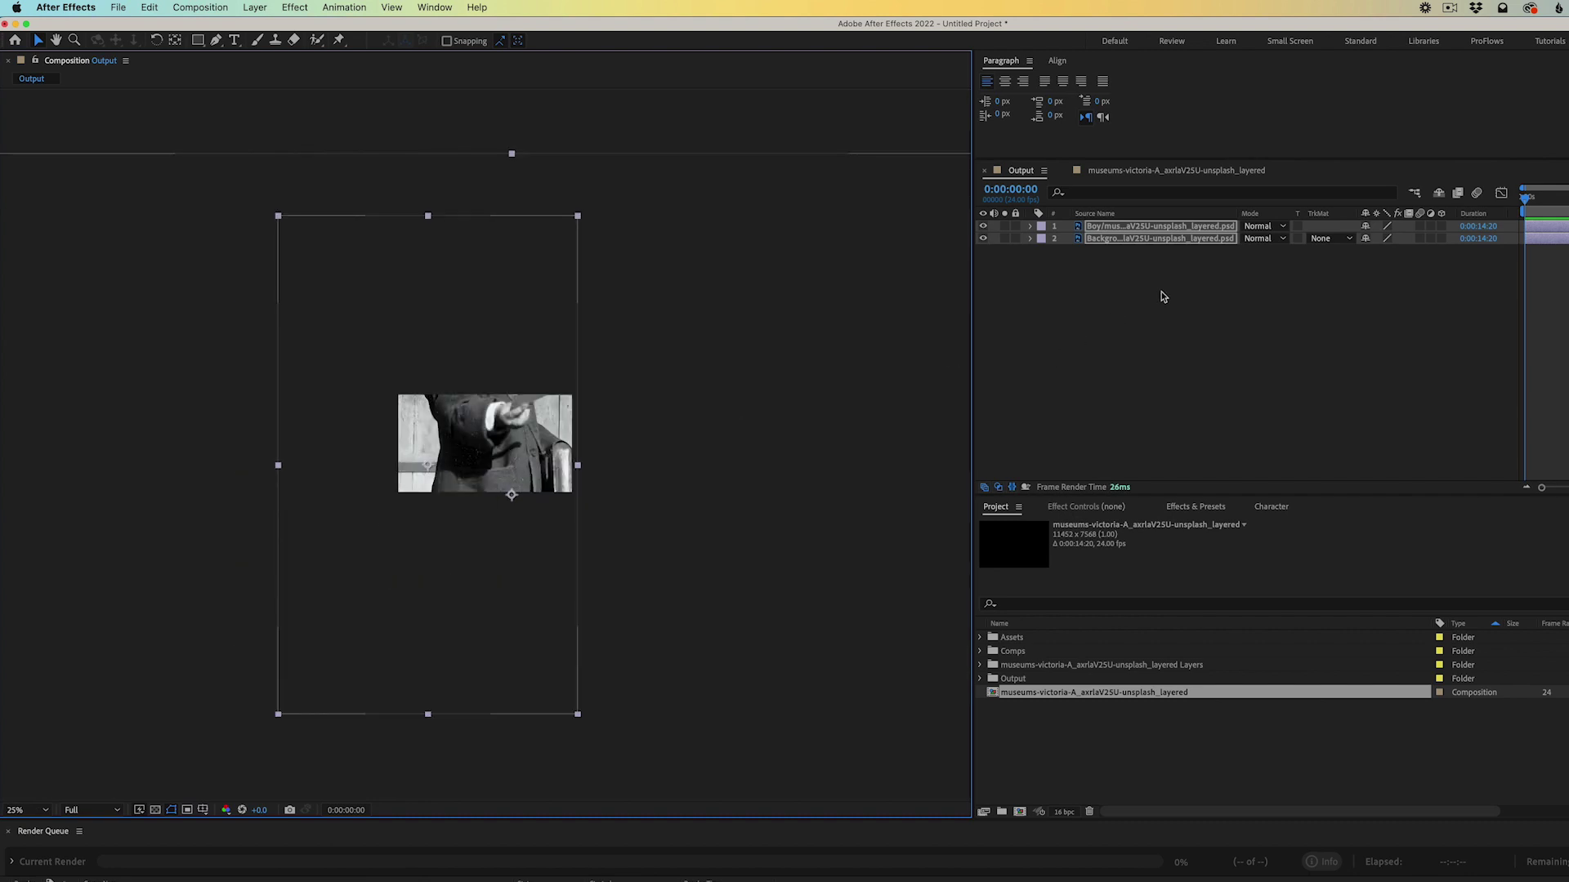
click(1440, 237)
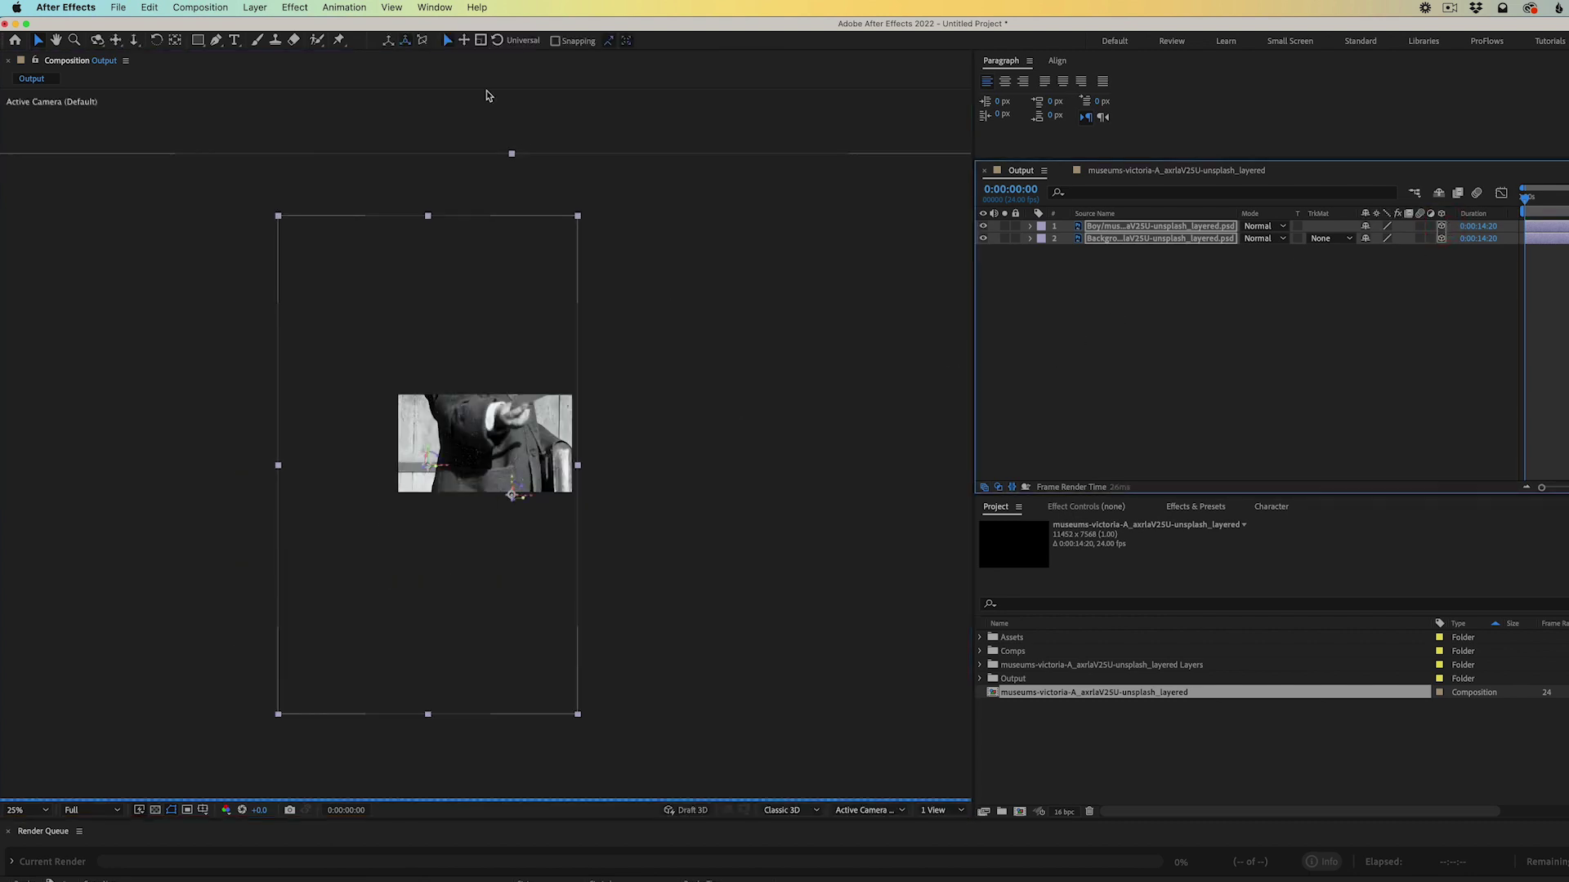
Add a one-node 35mm camera, Camera 1, to the Output composition
click(254, 7)
mouse_move(327, 33)
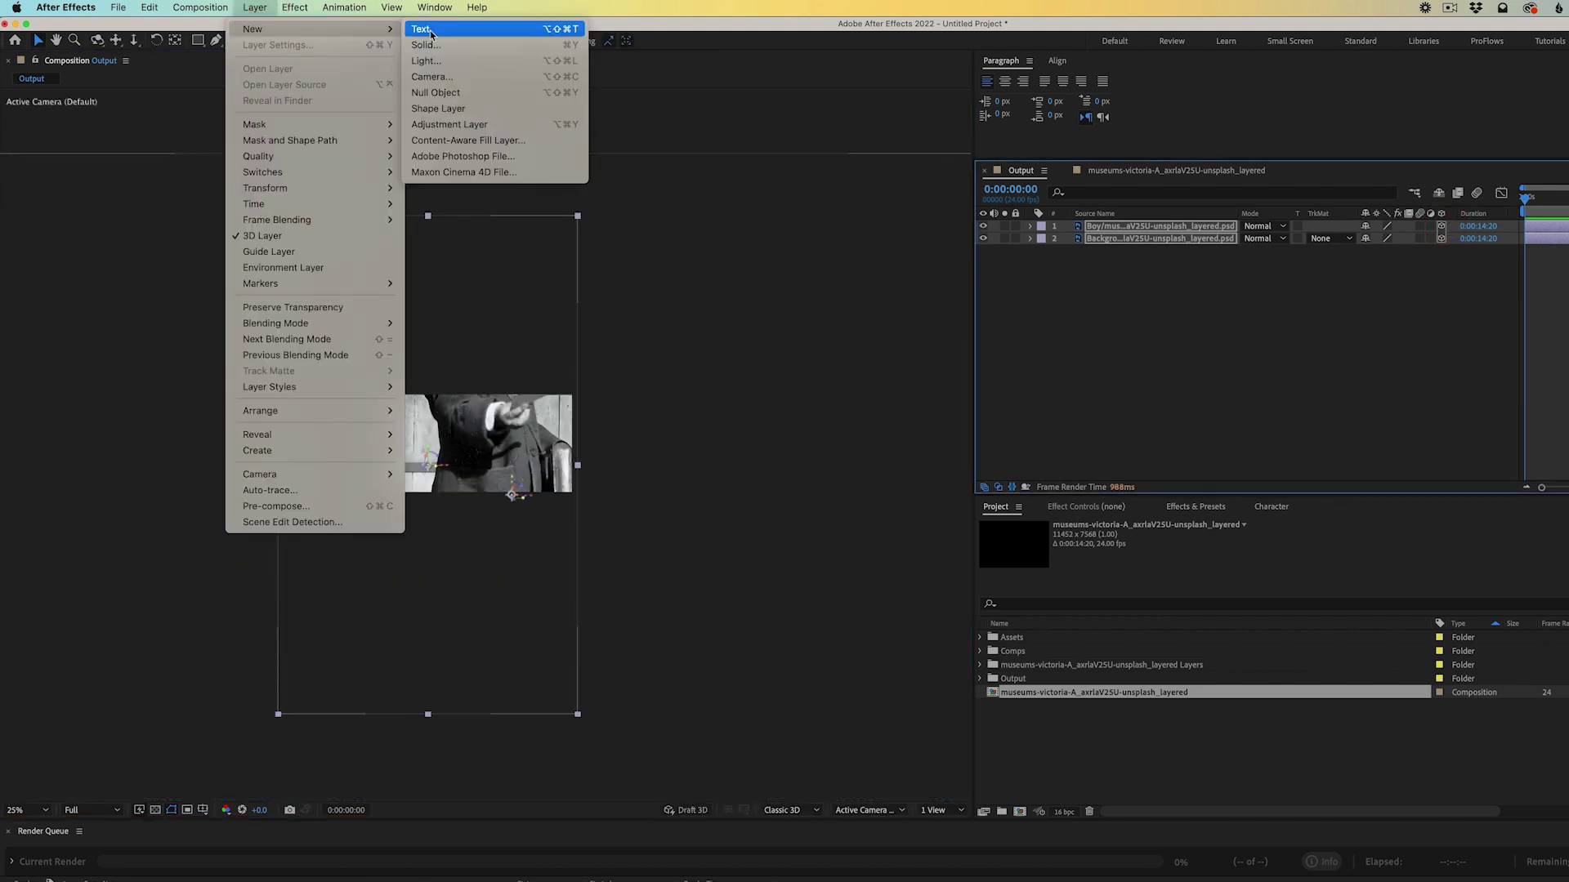
click(444, 87)
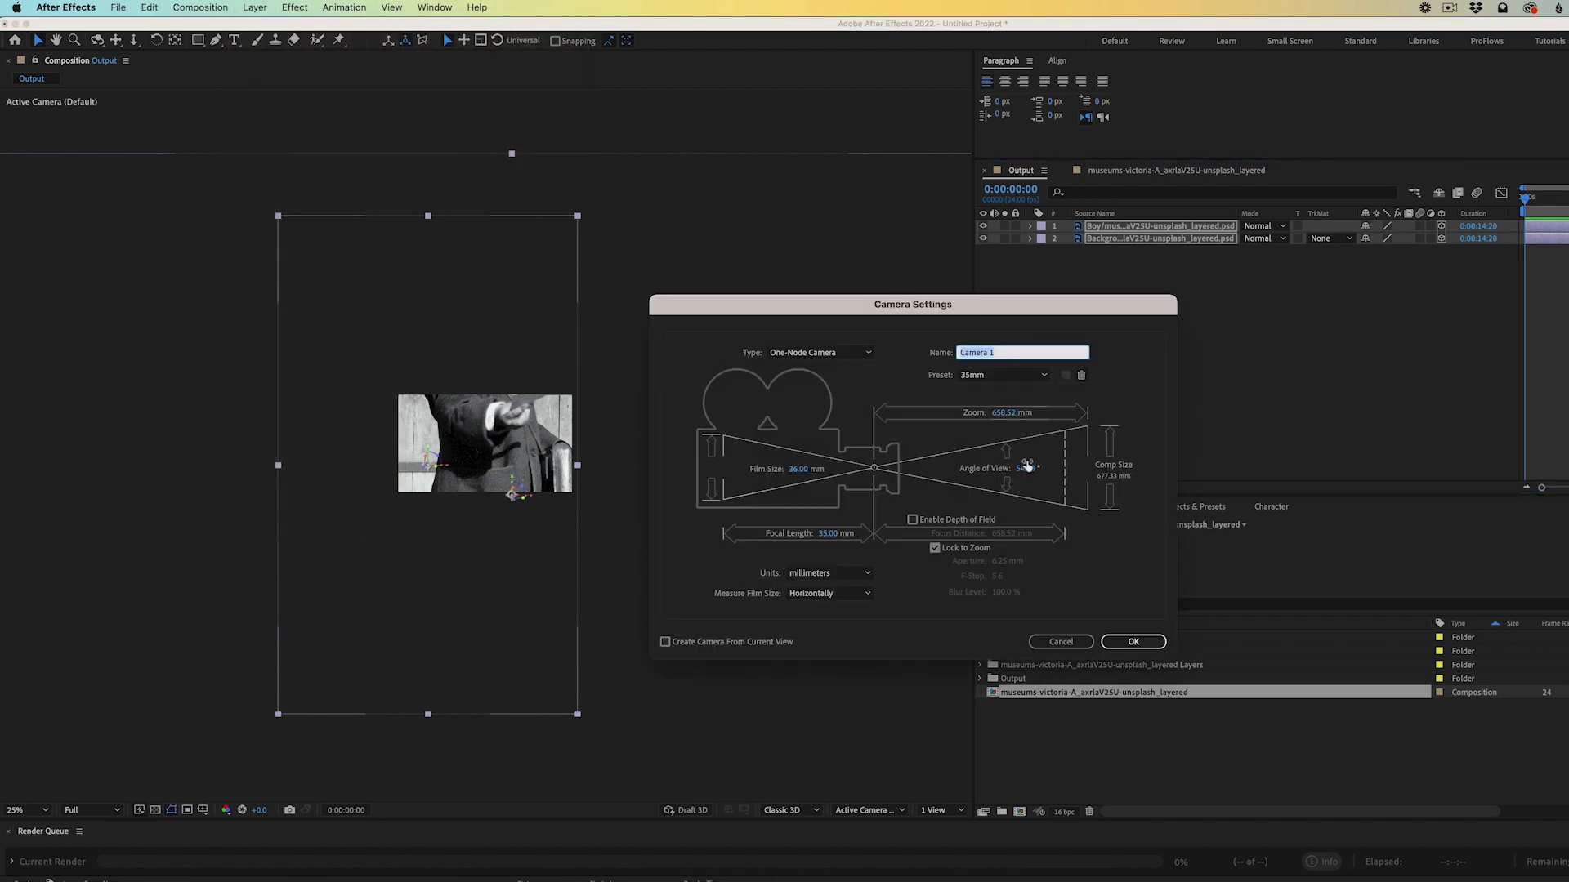
click(1134, 641)
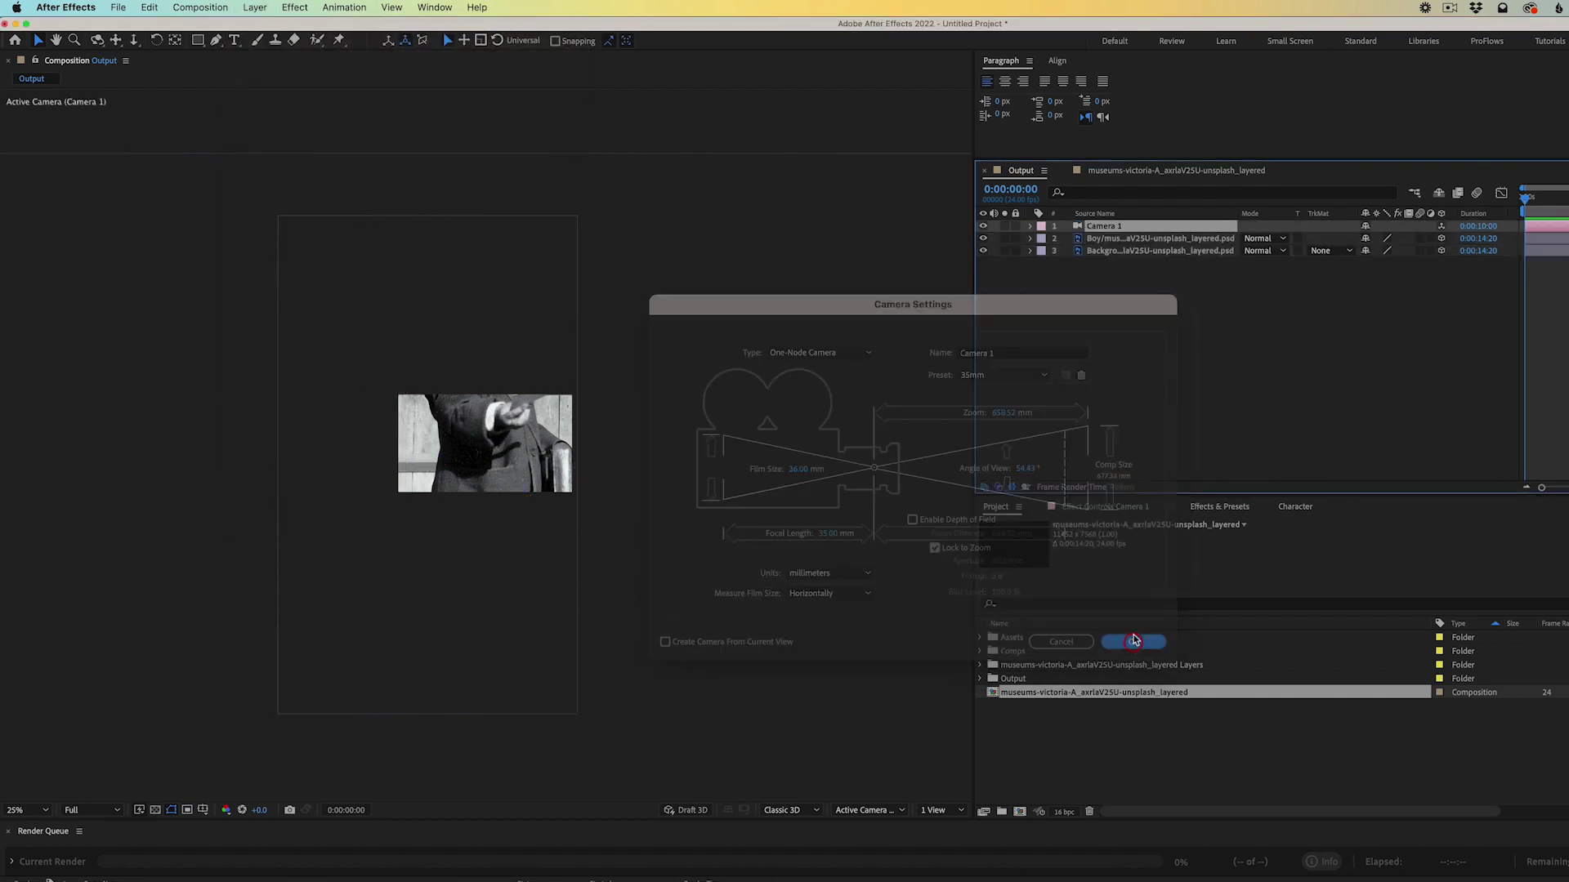
Split the viewer into 2 Views with the left view showing the Top angle
click(1111, 251)
click(388, 760)
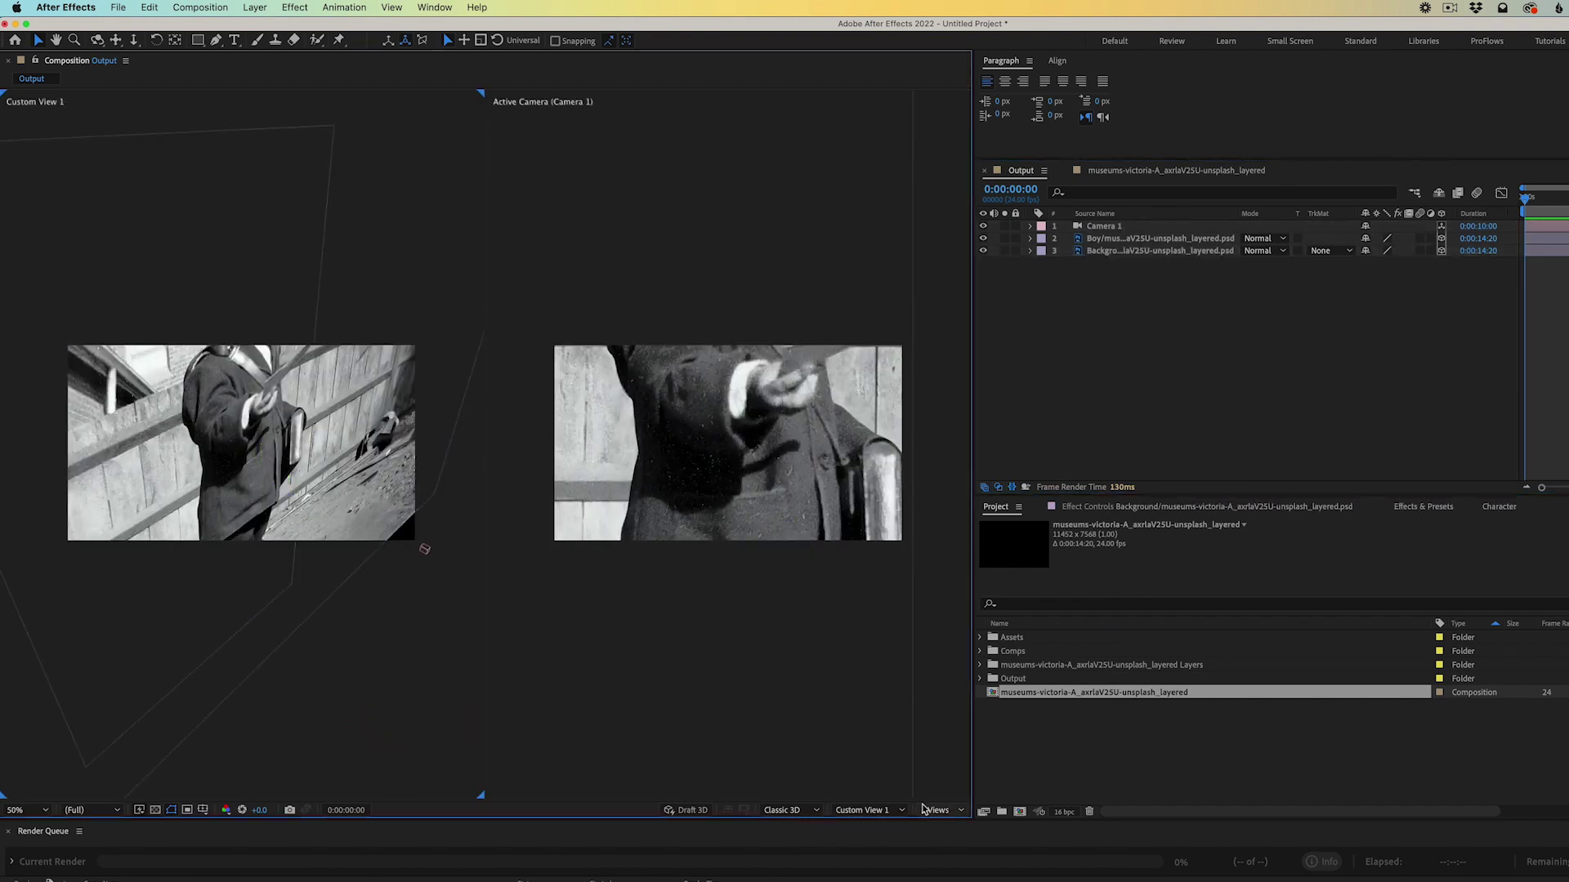
click(865, 810)
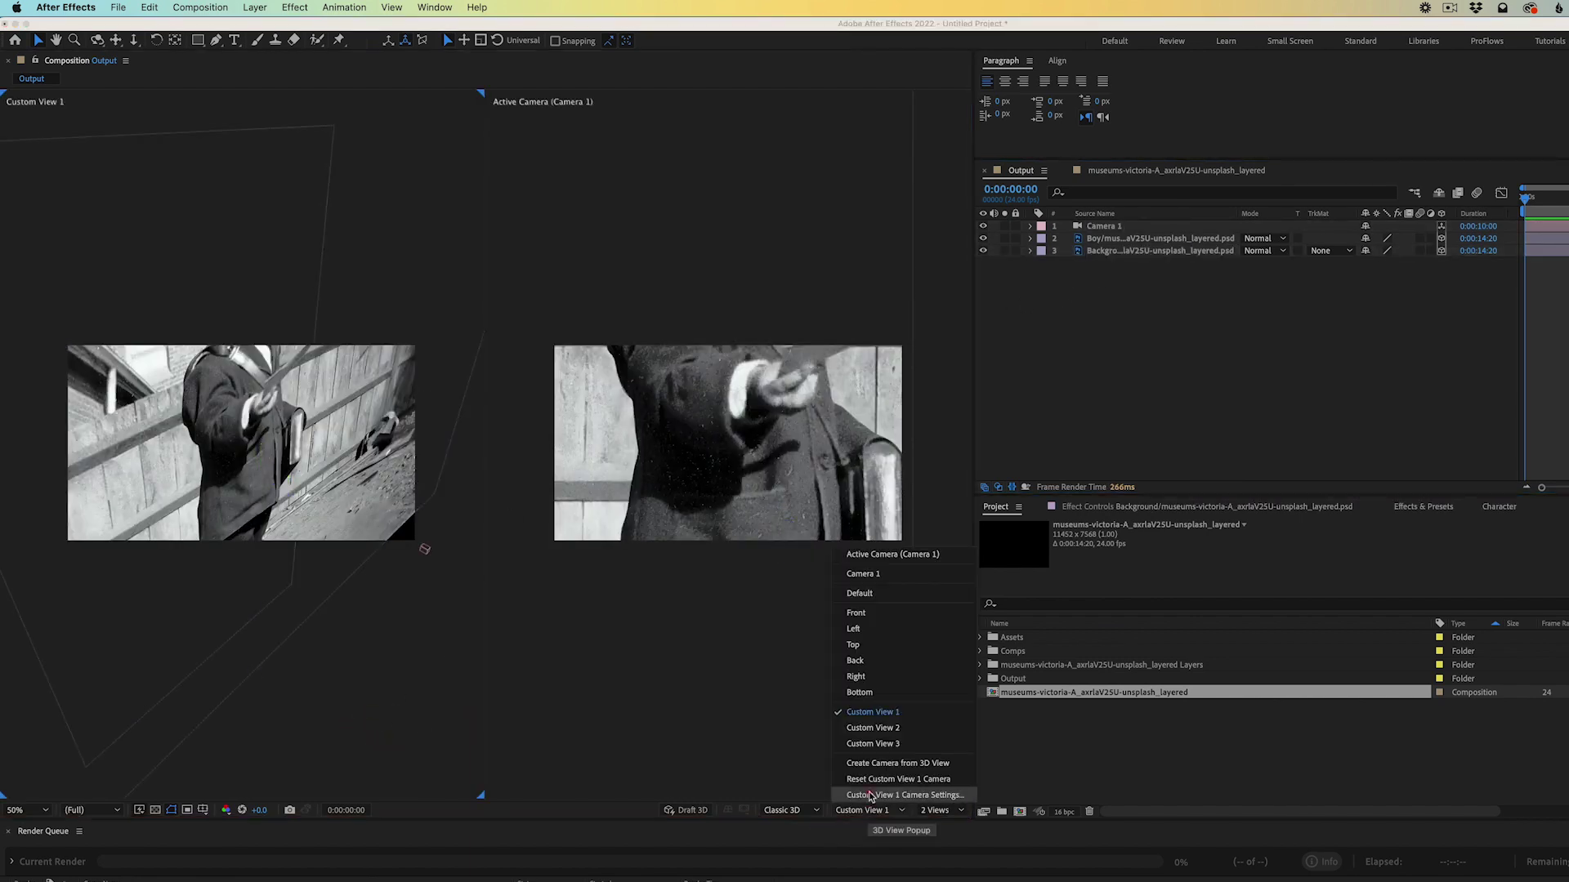
click(853, 646)
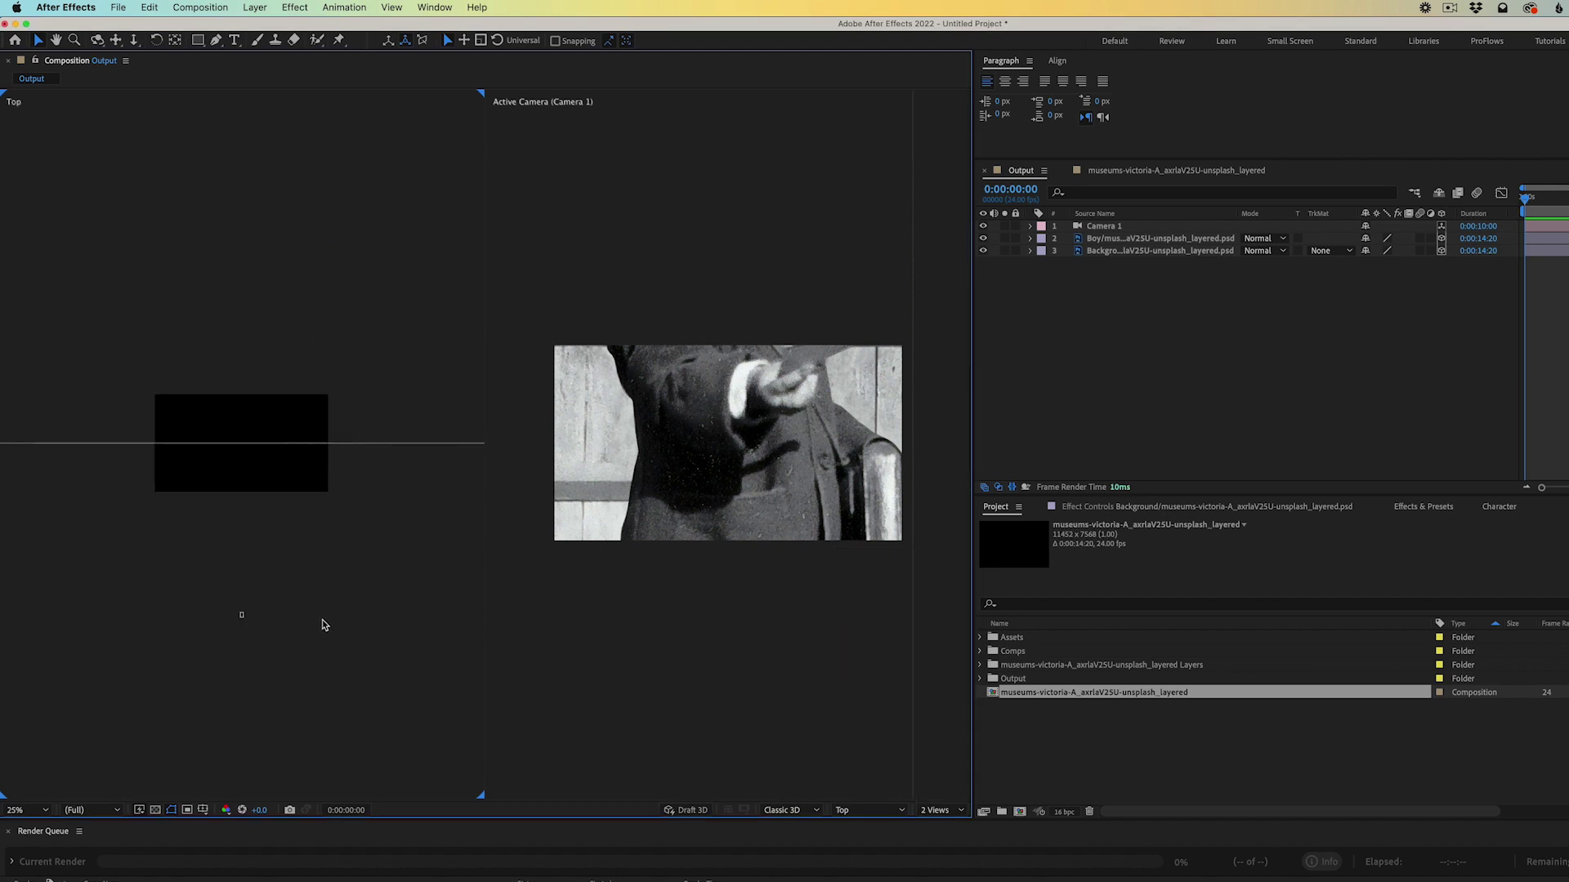
Push the Background layer back to Z 3200 and pull Camera 1 back along Z
click(1098, 251)
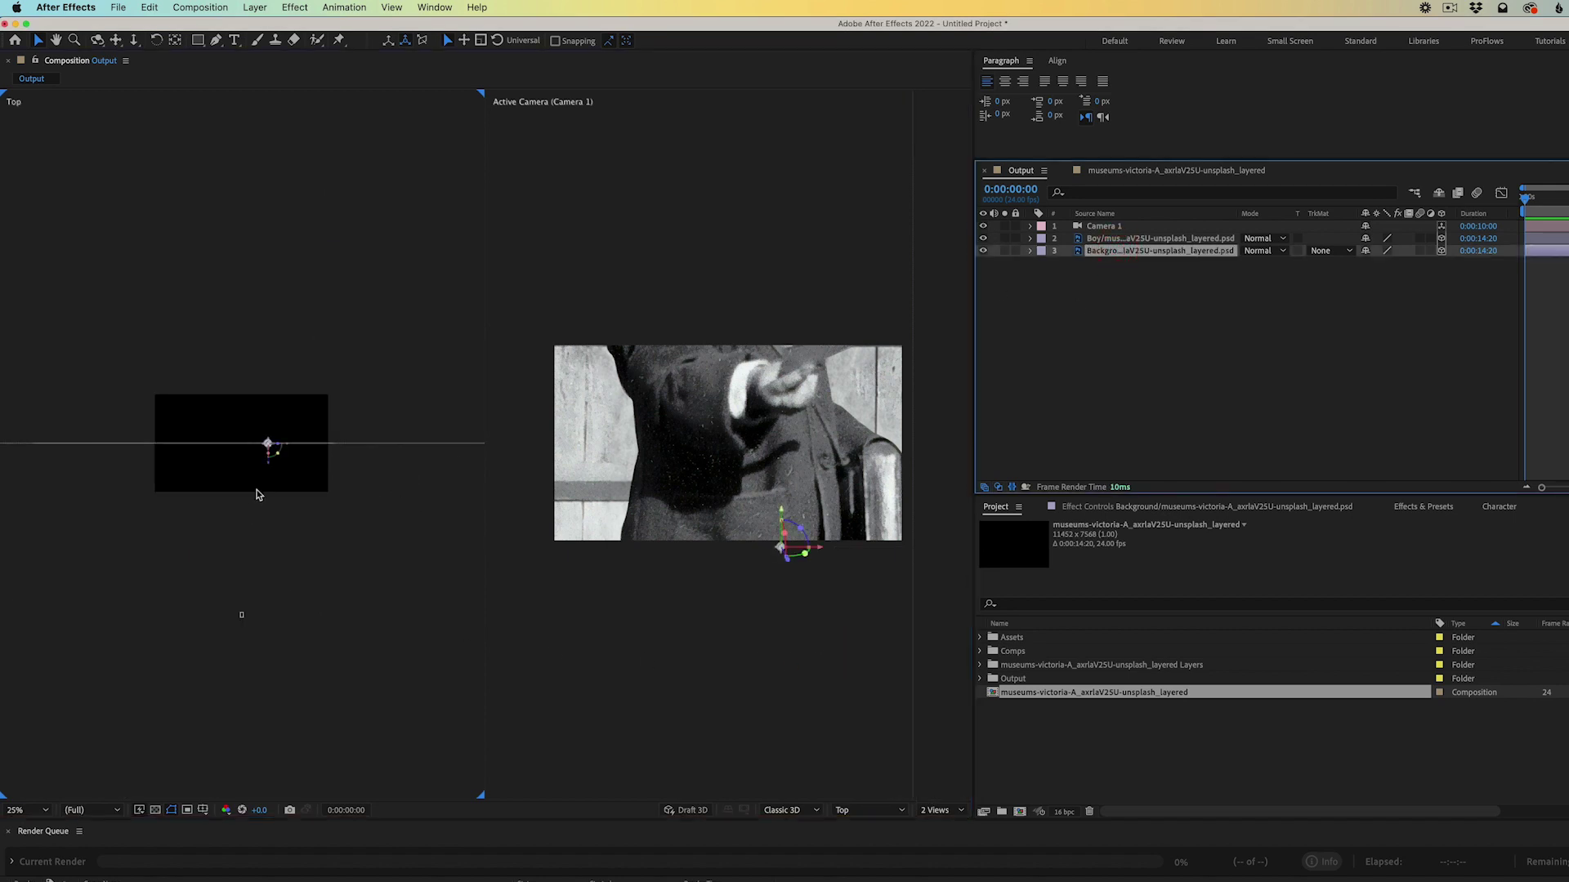
drag(269, 464, 266, 140)
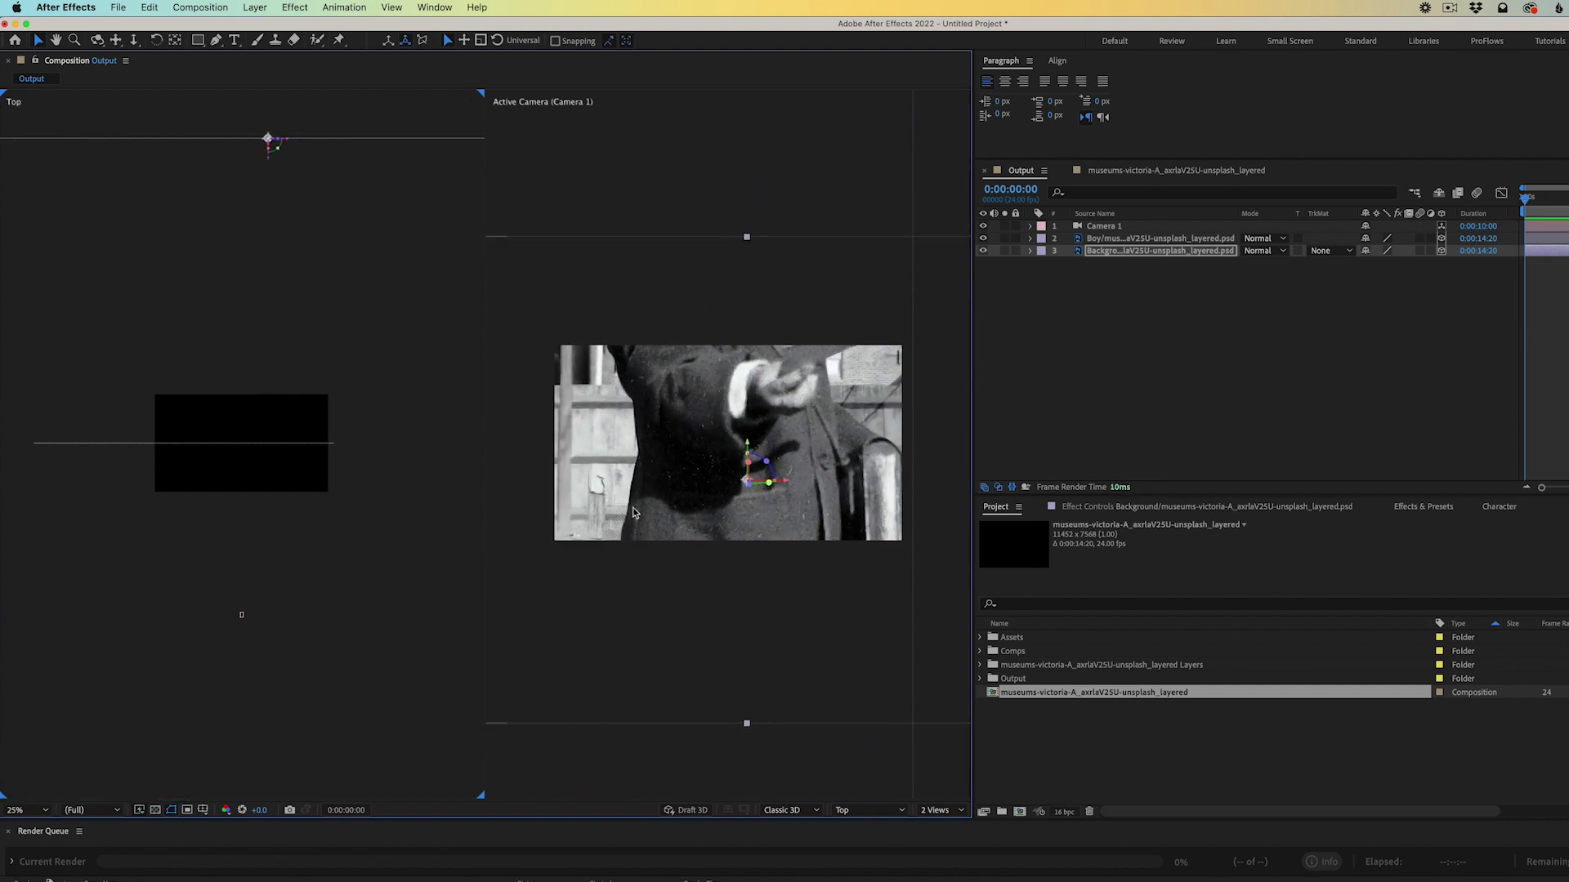
click(1124, 229)
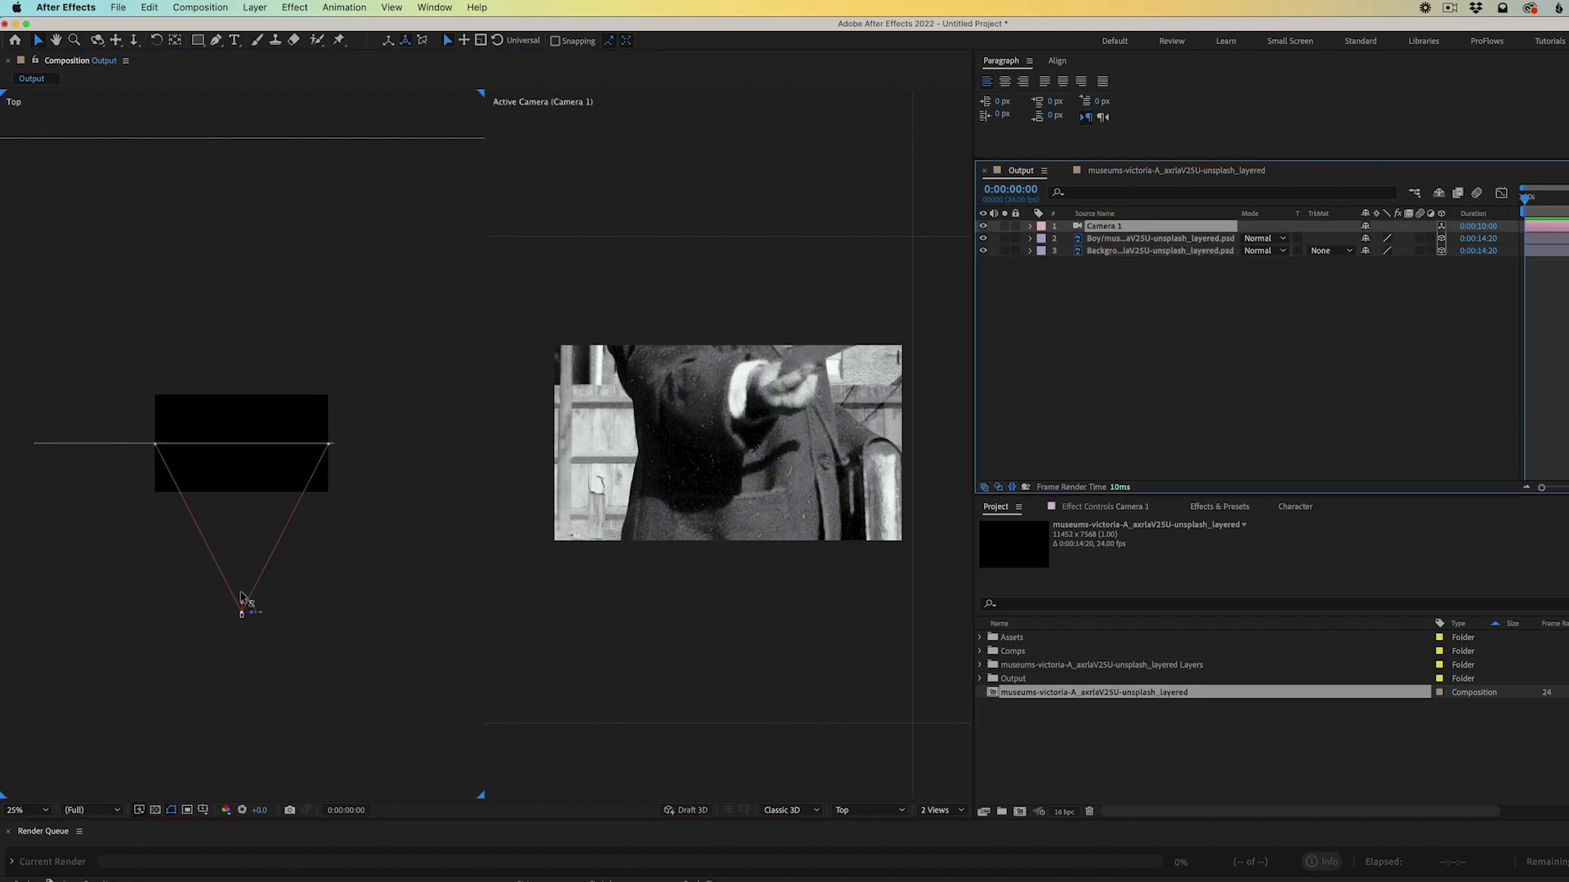
drag(241, 600, 241, 799)
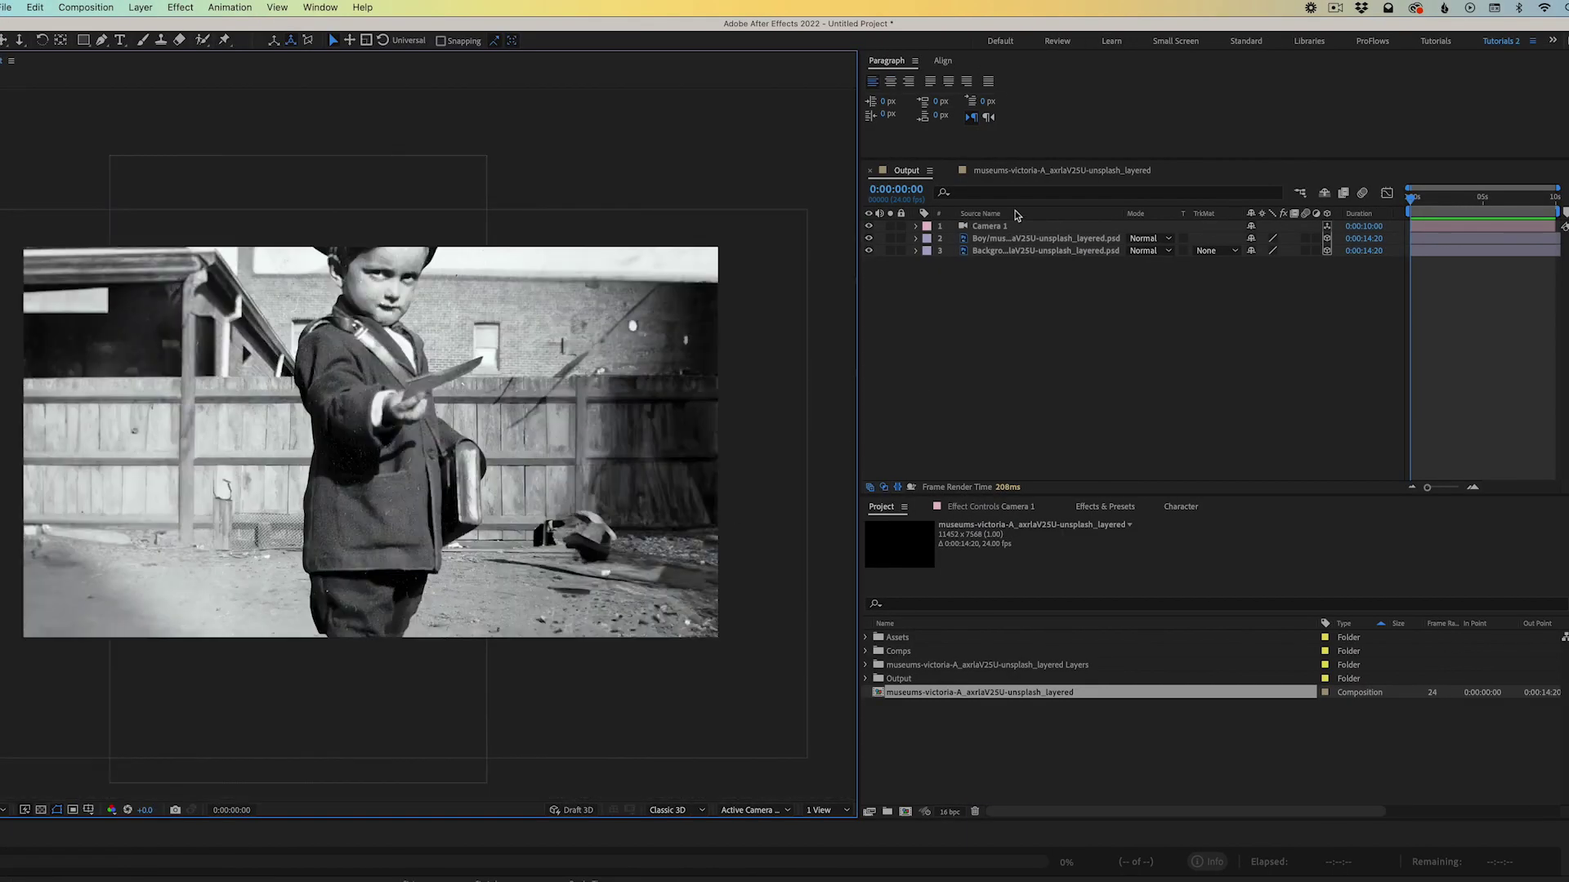
Pan and dolly Camera 1 back to about Z -10874 so the whole boy and backyard are framed
click(996, 228)
key(p)
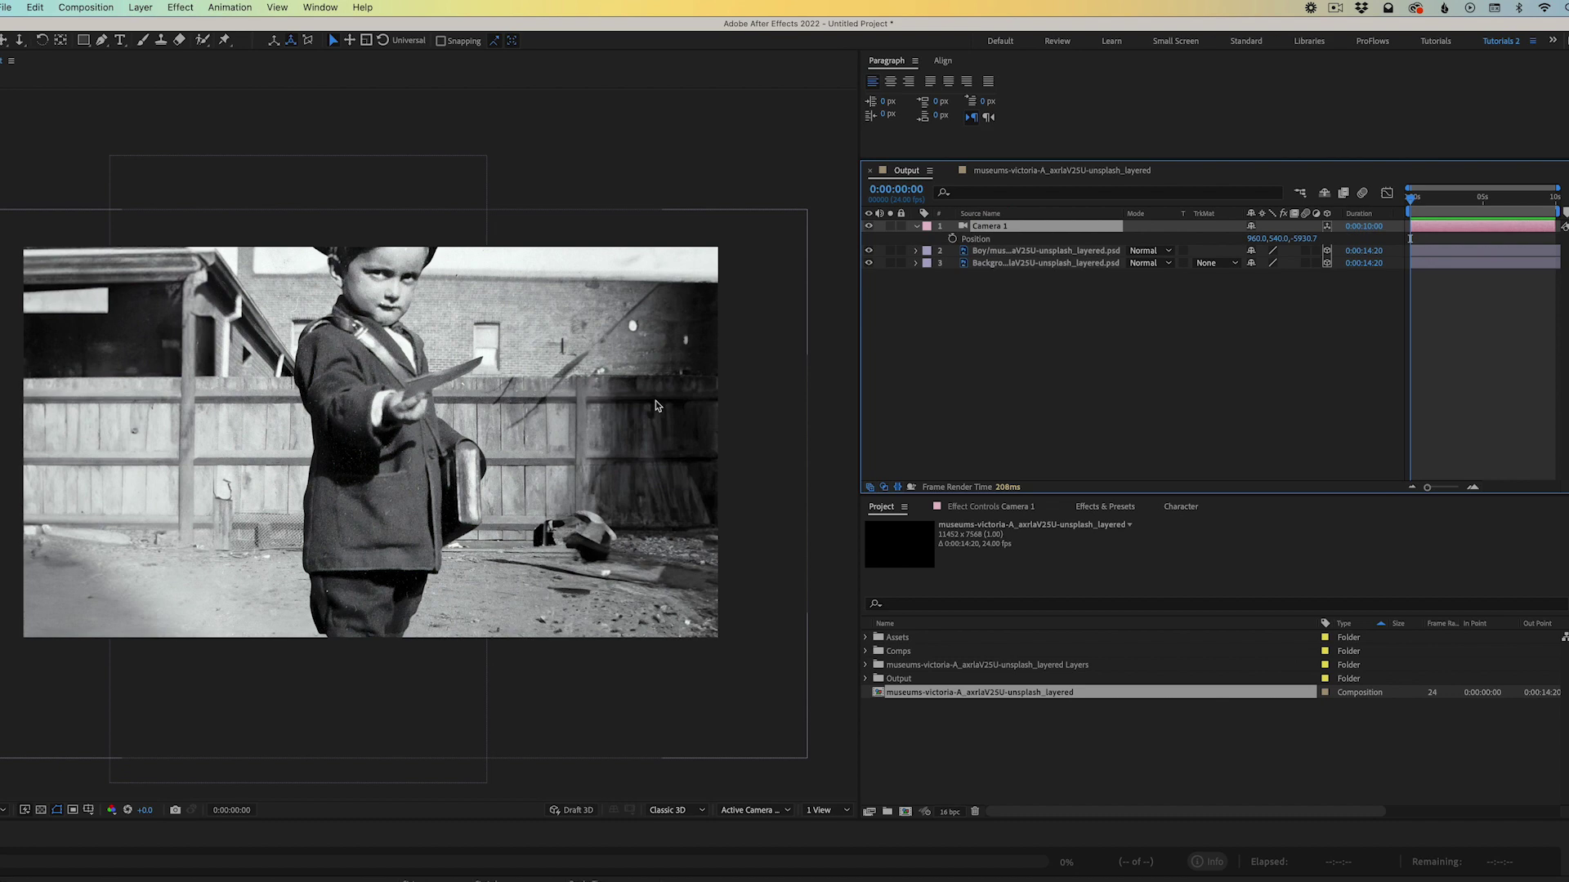
key(c)
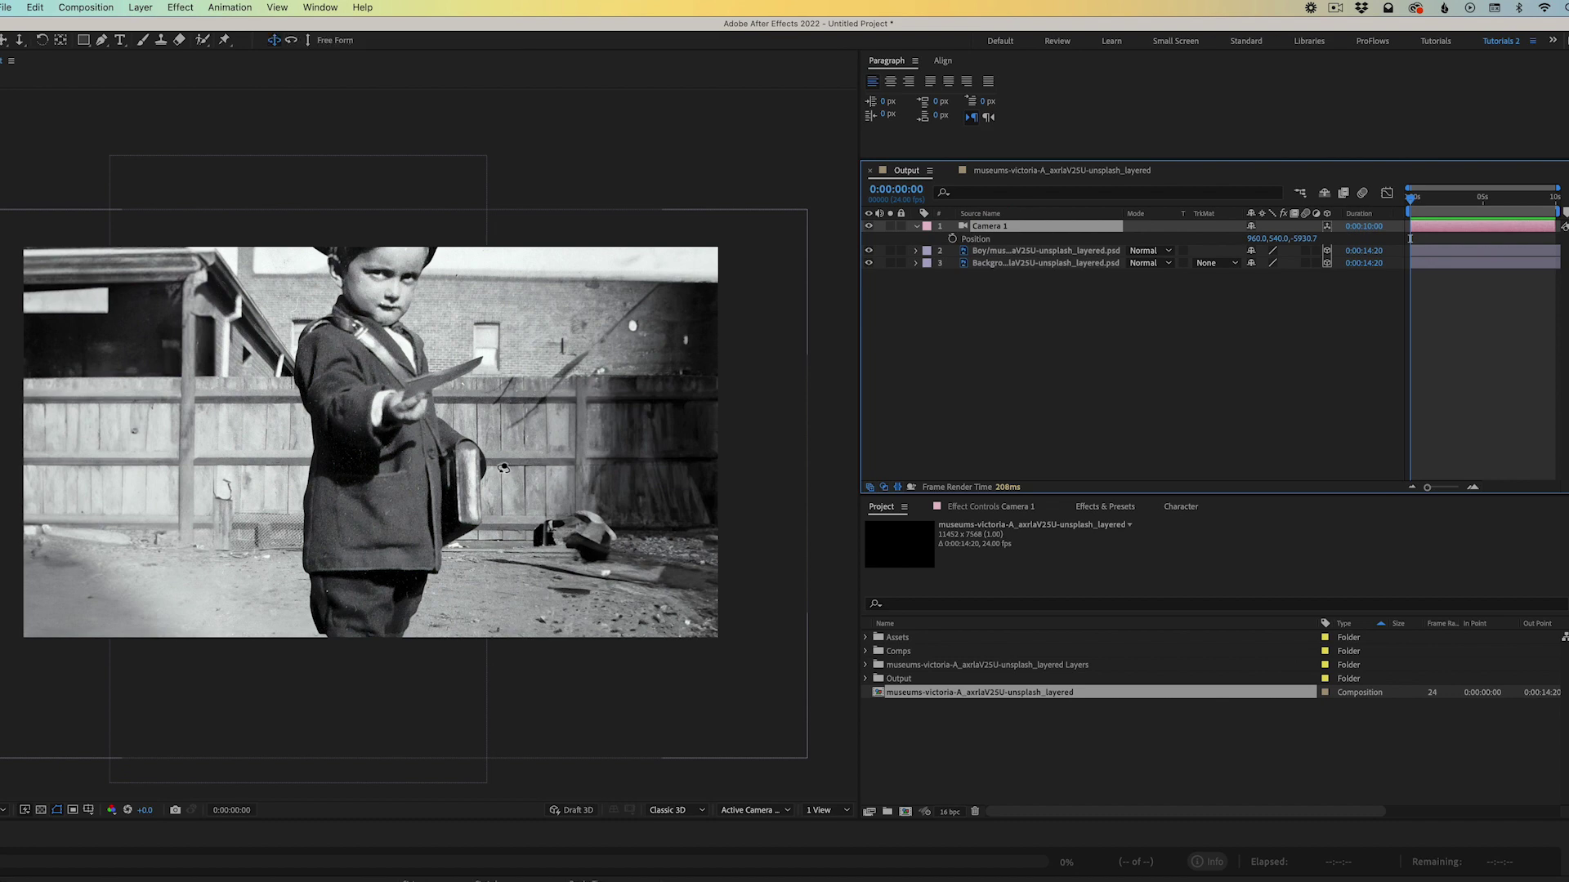
key(c)
drag(503, 467, 370, 442)
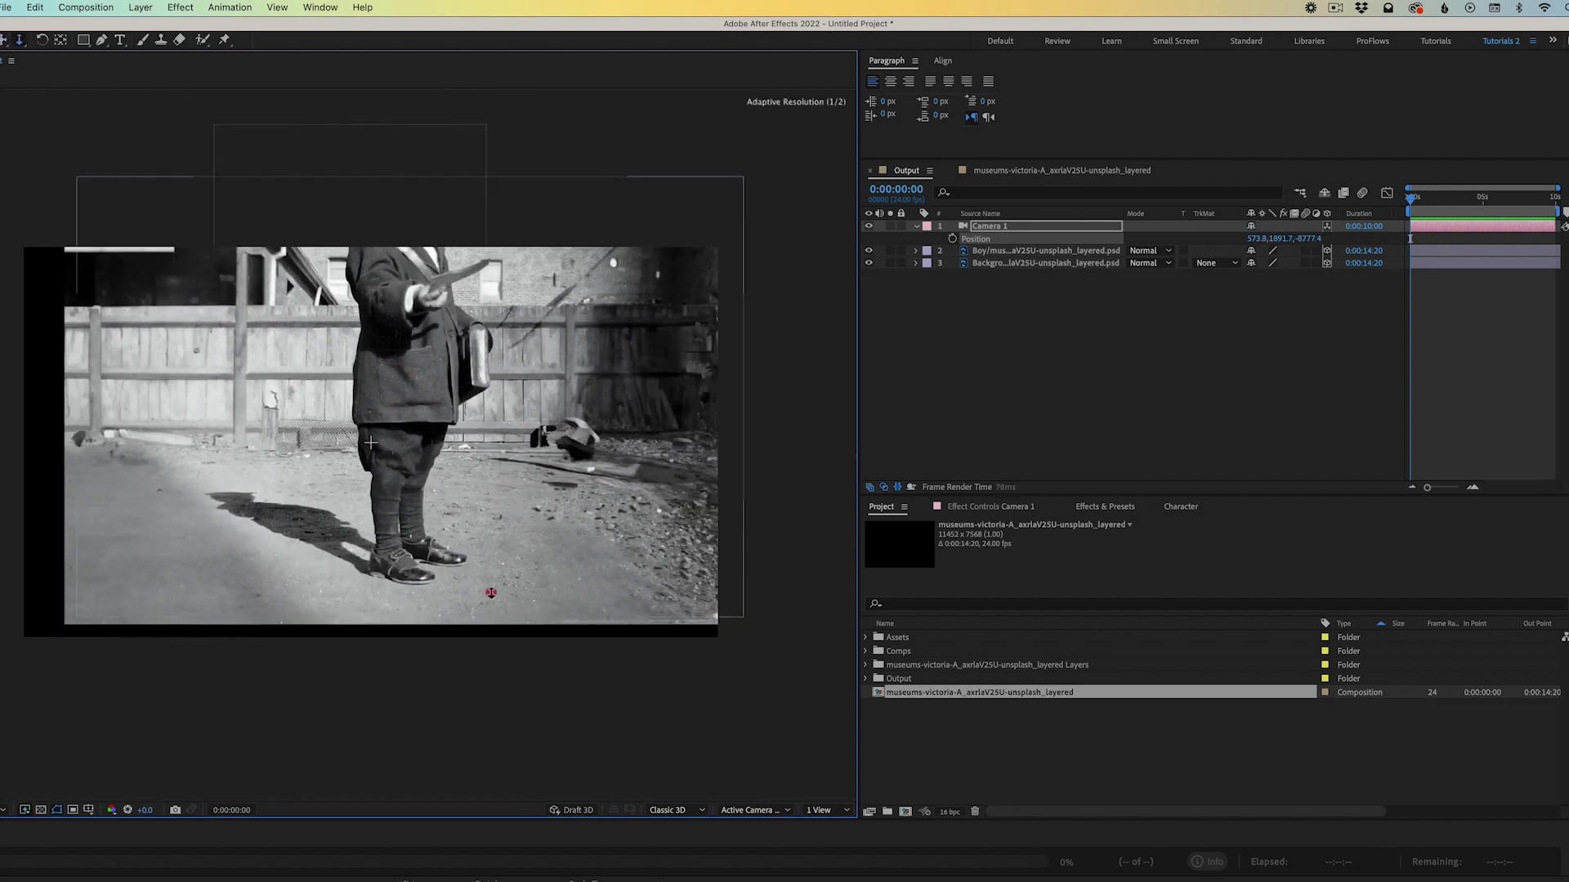
drag(491, 592, 480, 622)
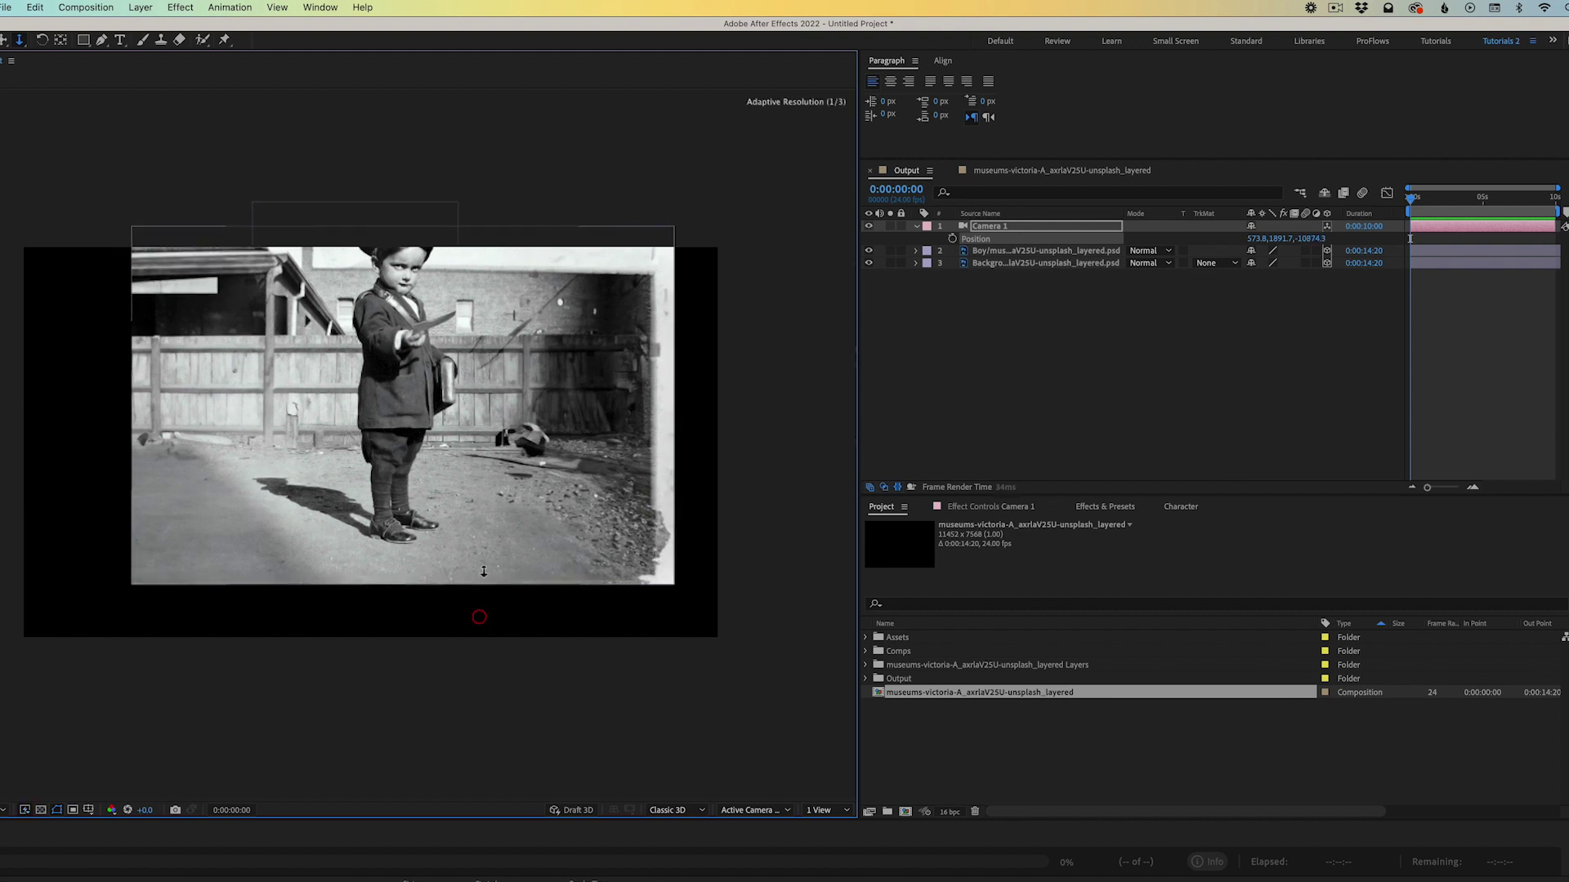
key(c)
drag(469, 461, 463, 510)
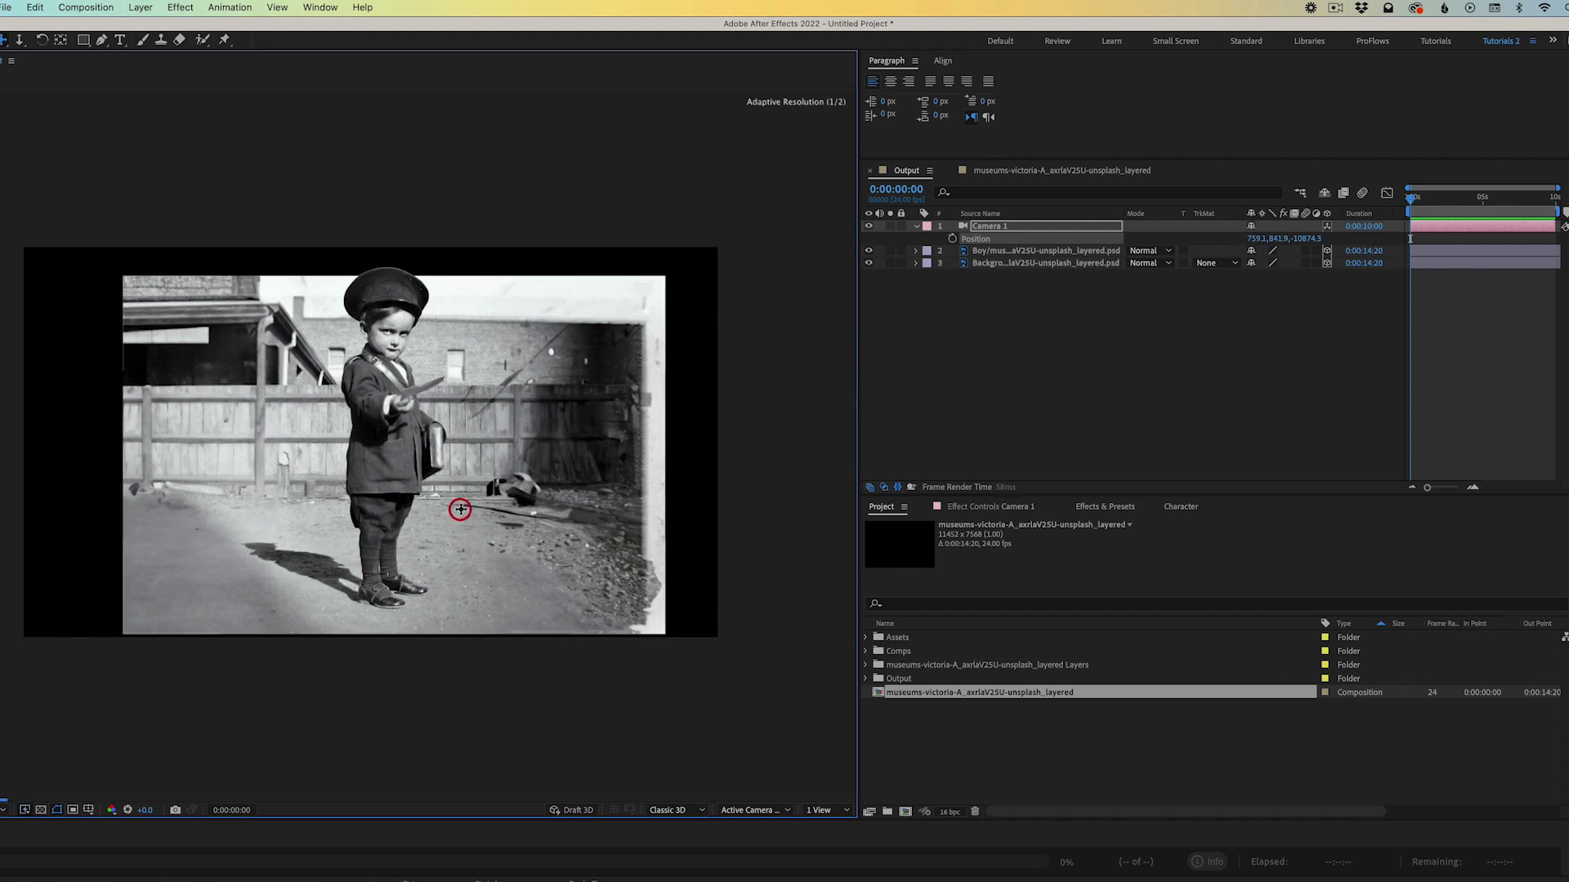
Keyframe Camera 1's Position at 0:00 and set a closer push-in keyframe at 0:00:09:23
click(952, 238)
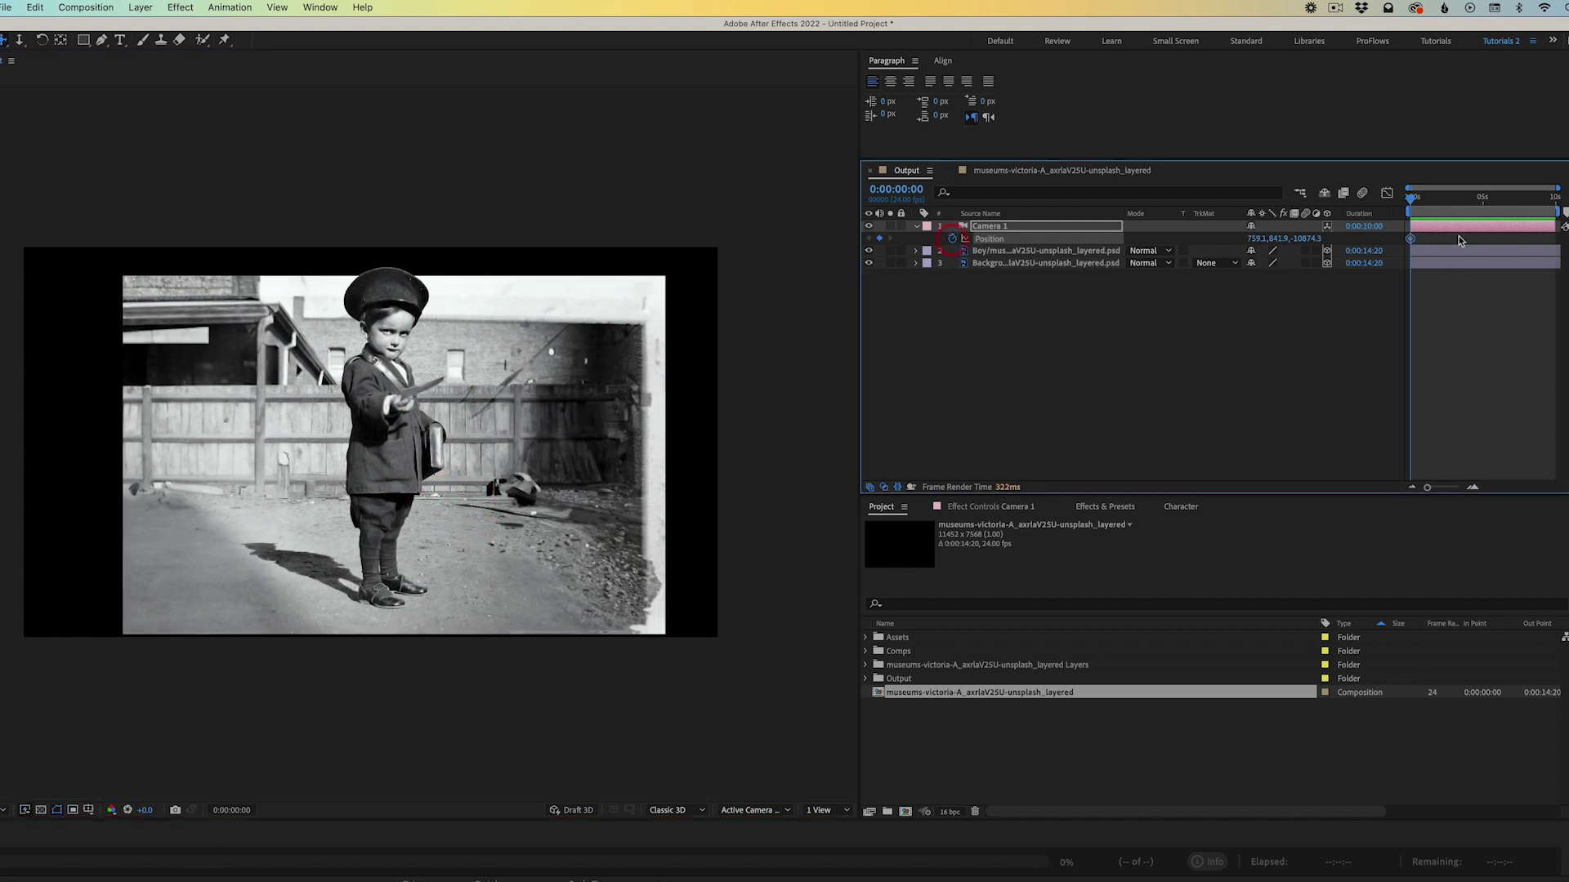
drag(1439, 200, 1541, 247)
key(c)
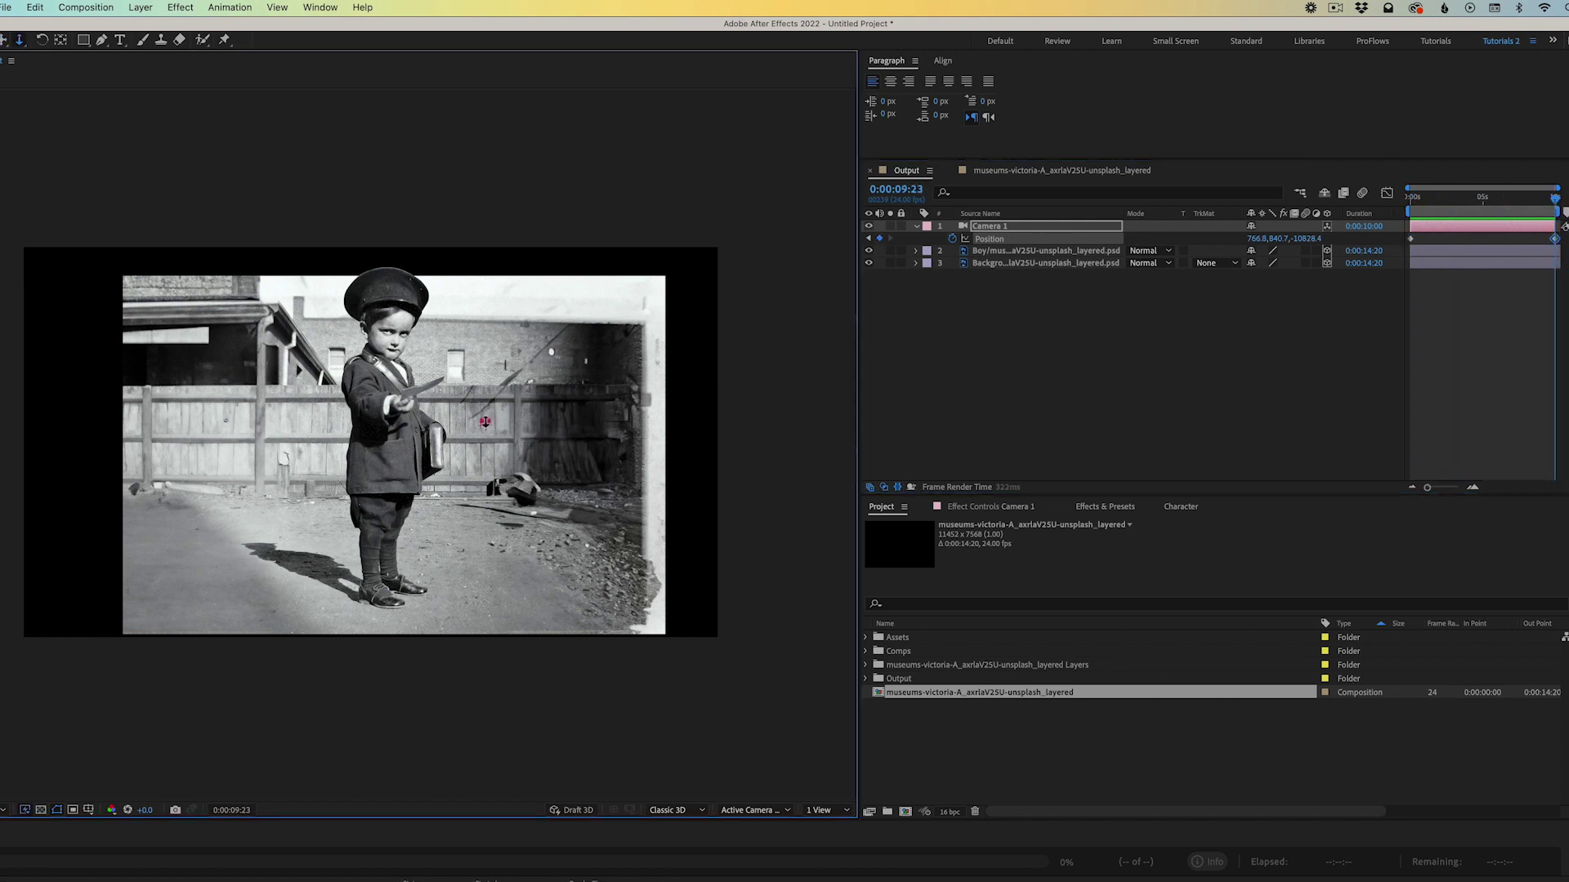
scroll(485, 425, up, 5)
scroll(490, 404, up, 5)
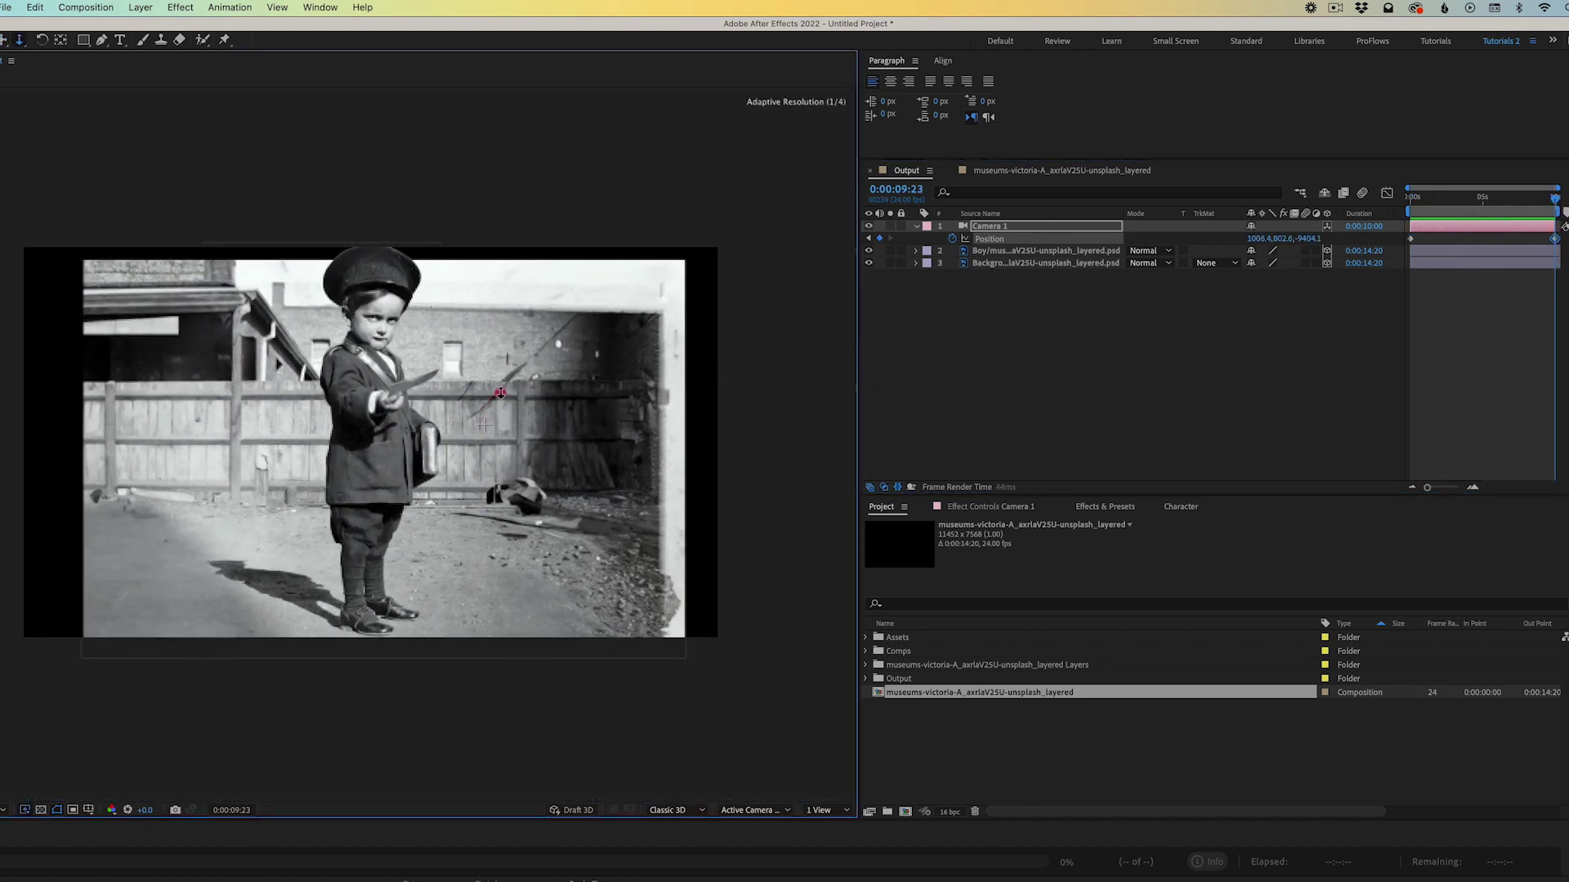
drag(532, 400, 487, 399)
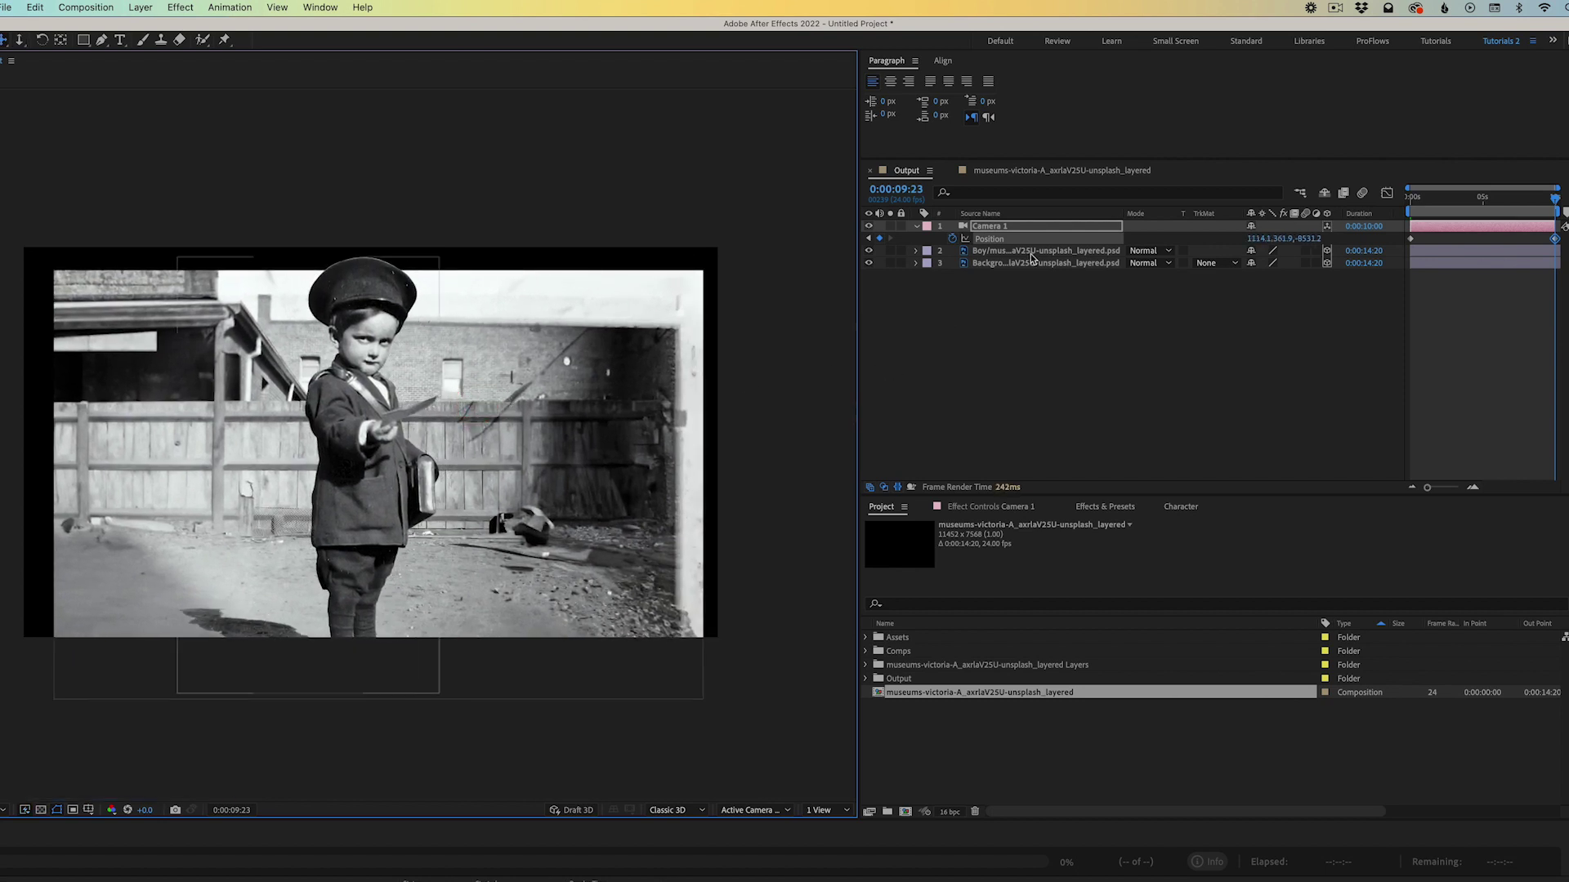
Scale the Background to 142%, then make the Boy layer visible again in Photoshop
click(1021, 263)
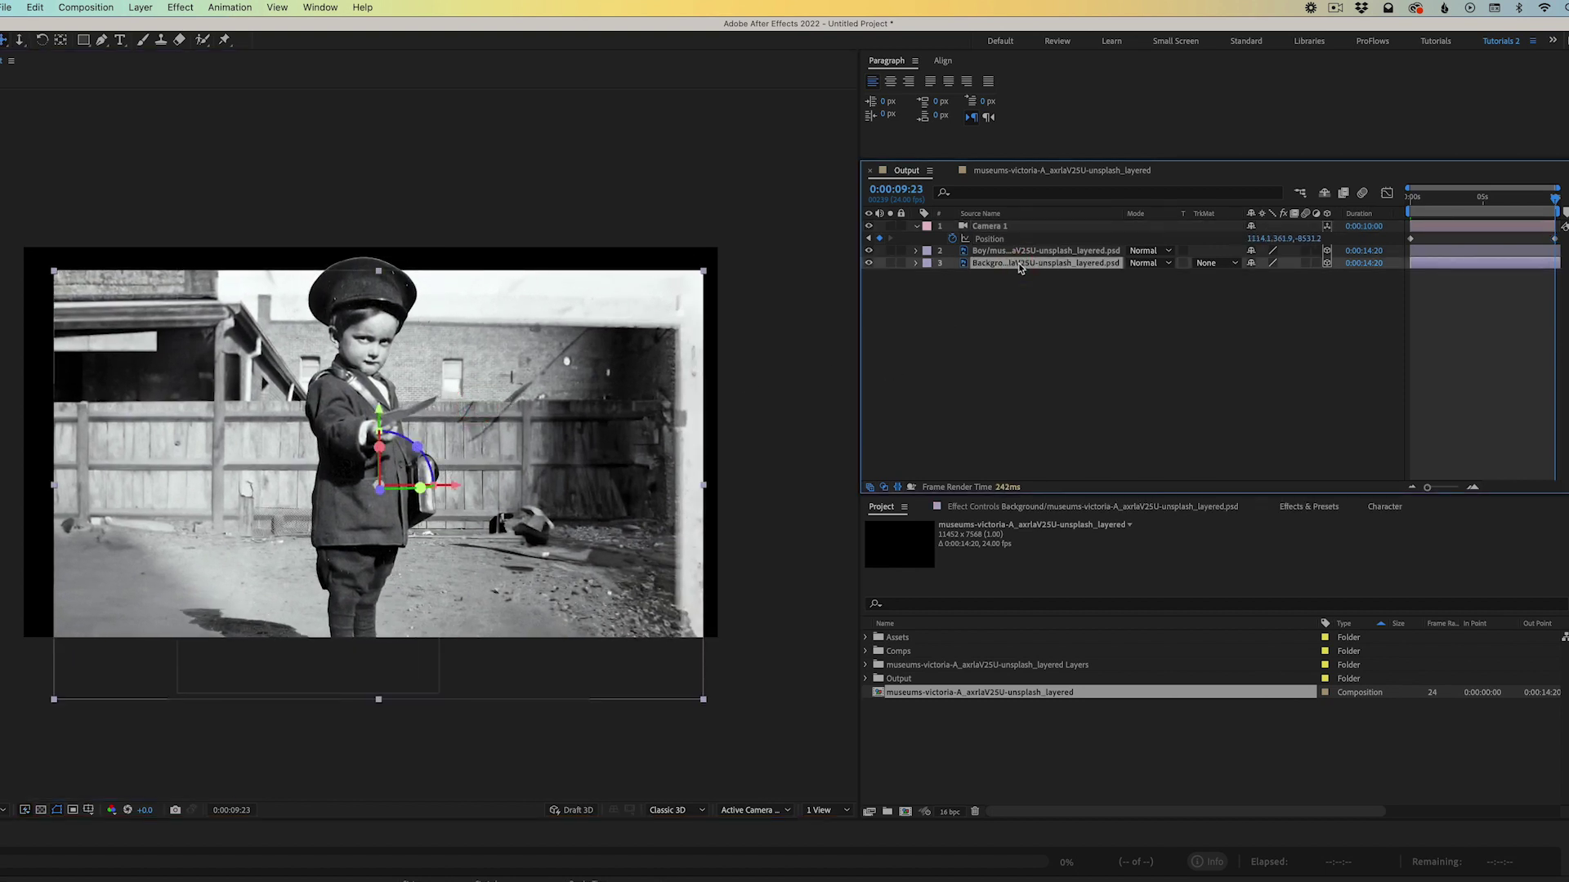
key(s)
drag(1268, 280, 1277, 276)
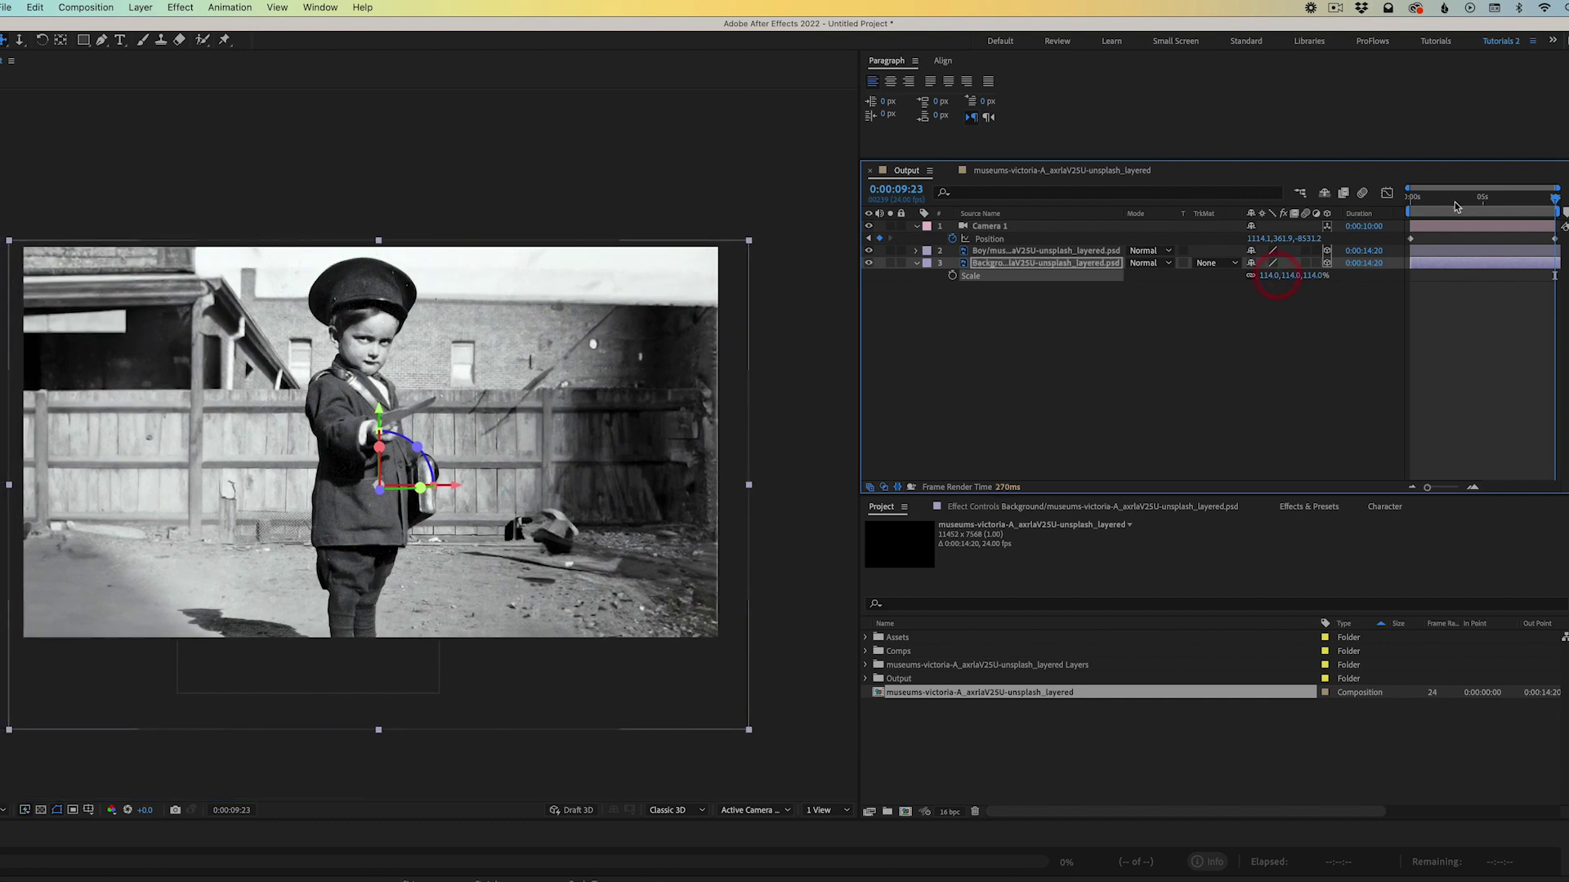
key(Home)
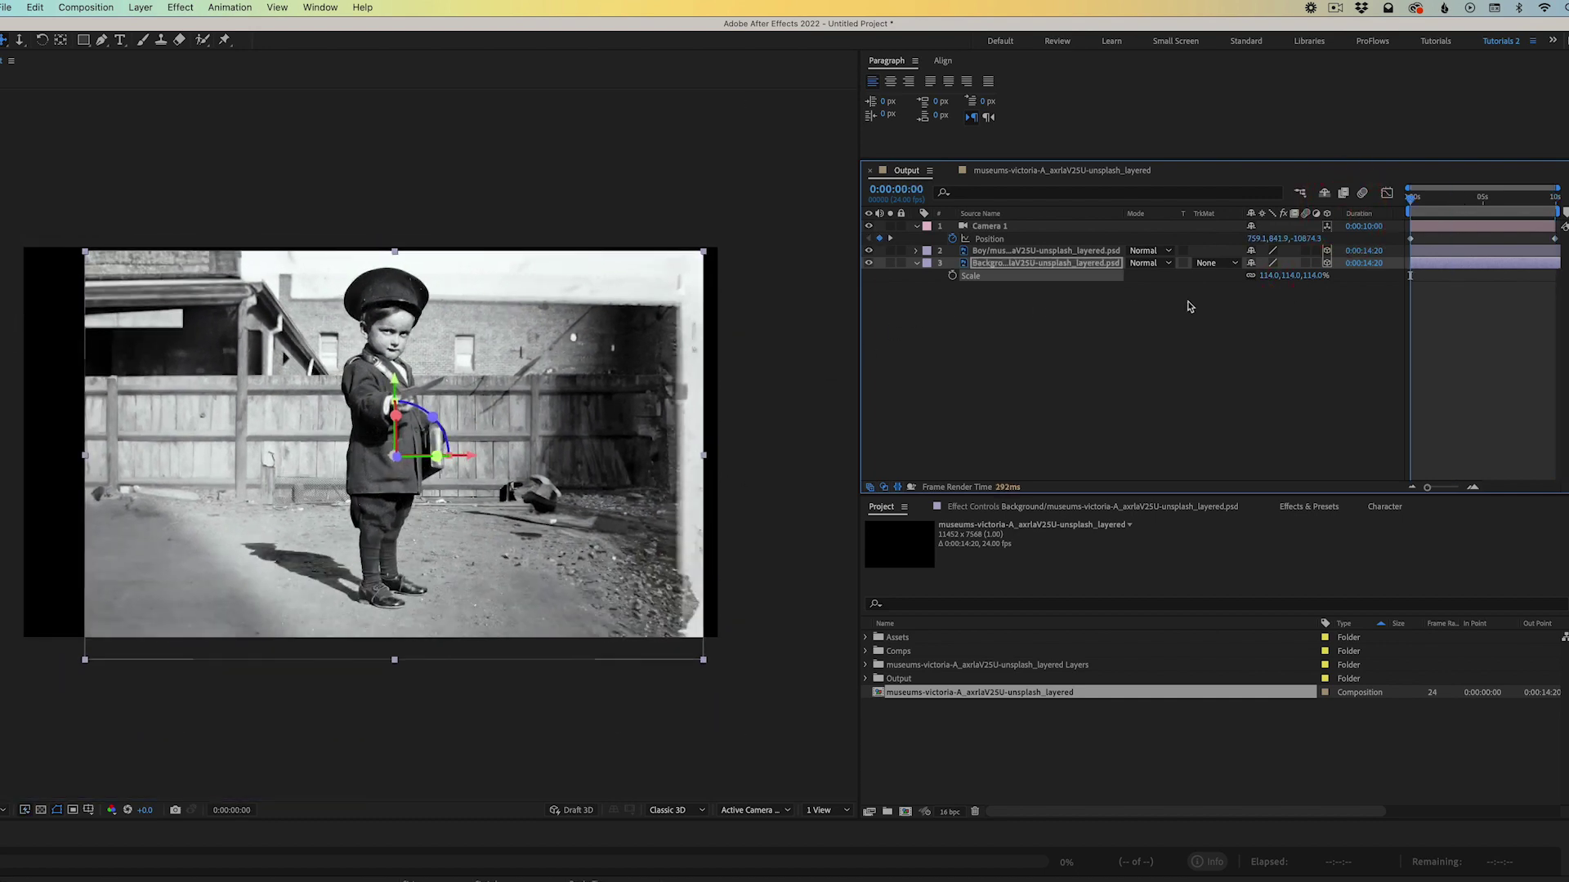
drag(1265, 276, 1287, 275)
click(628, 421)
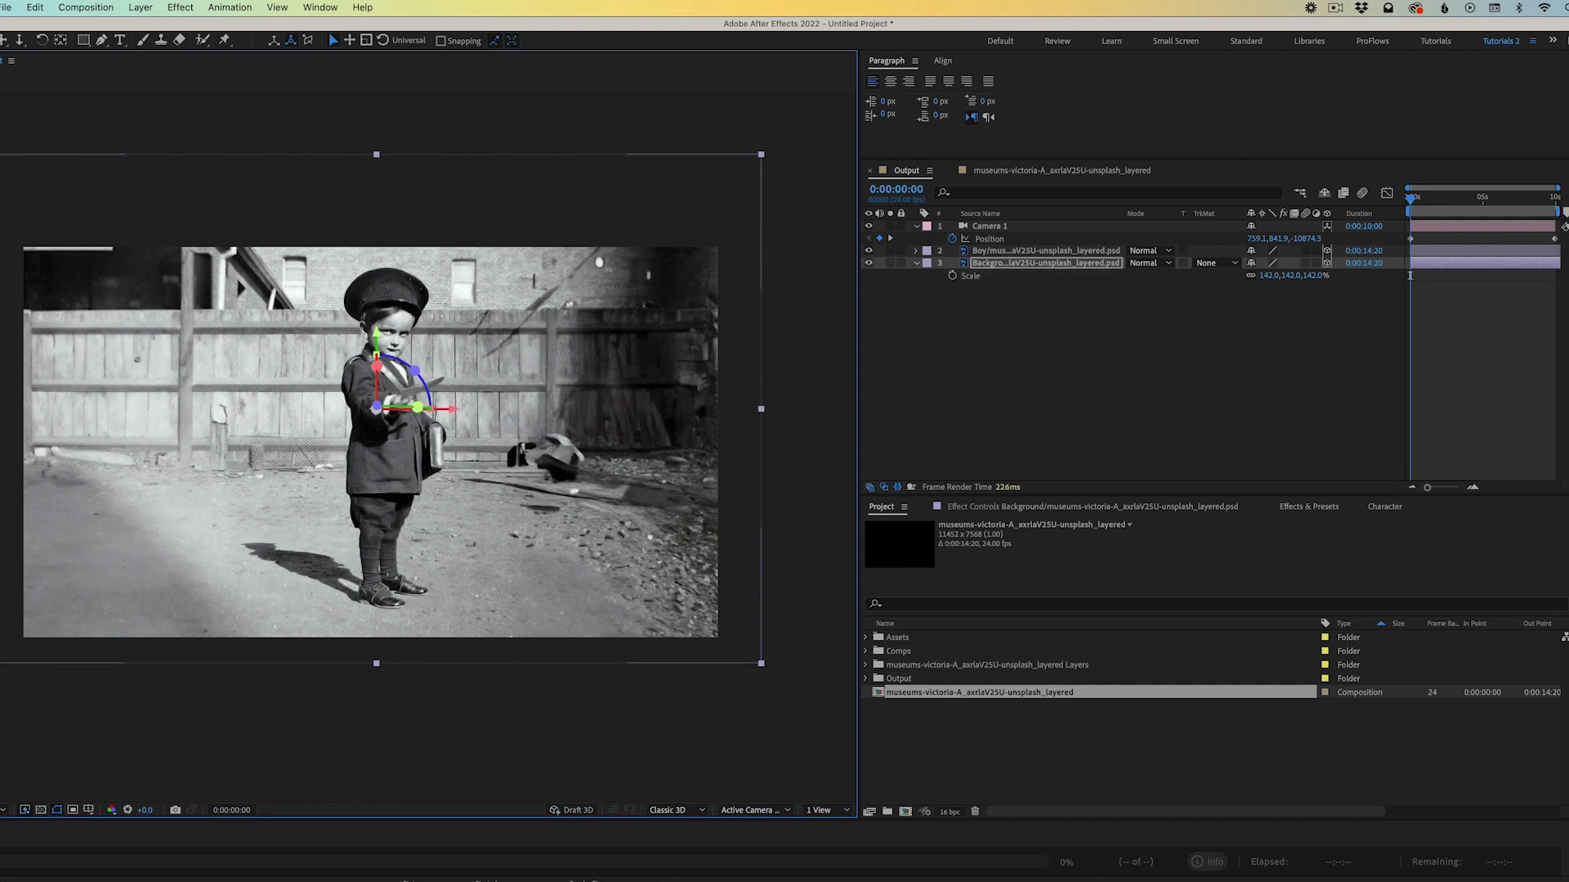
key(super+e)
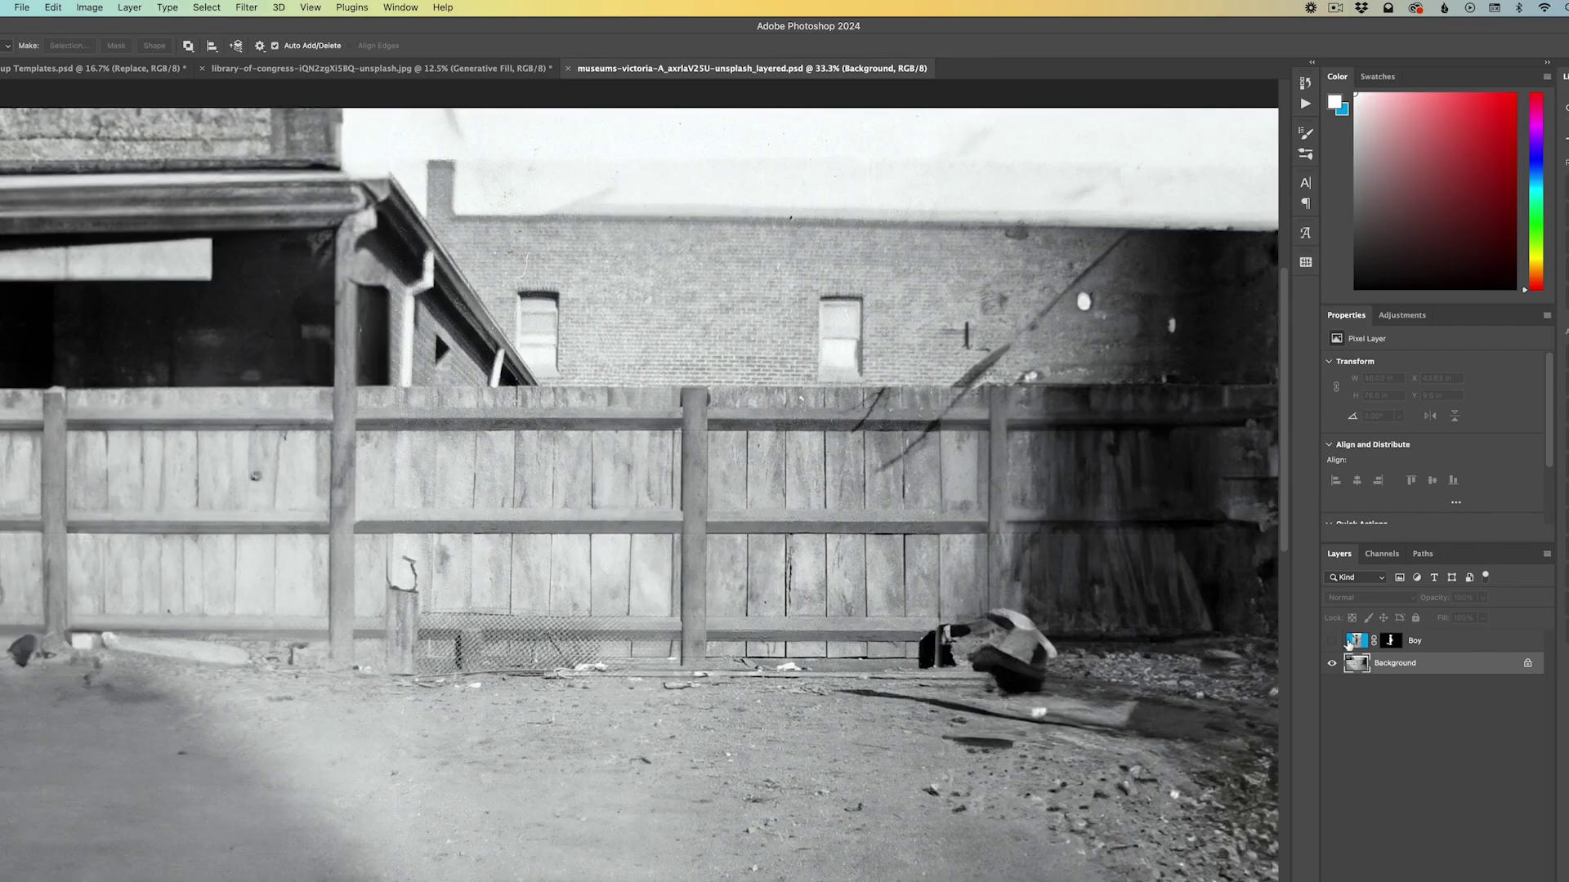
click(1332, 641)
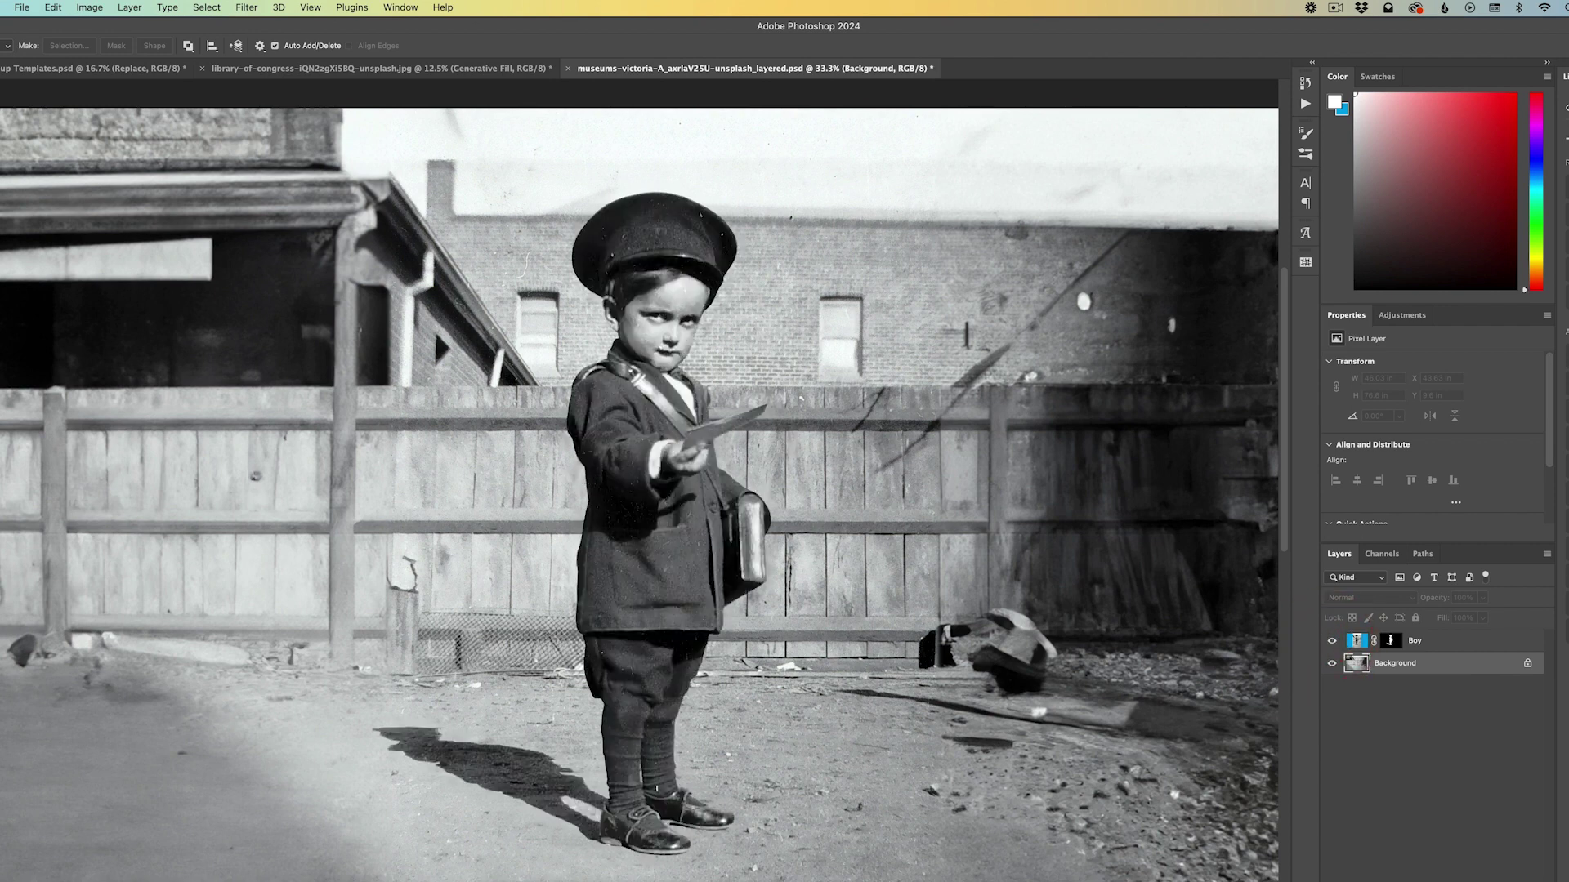
Set the Background scale to about 131%, re-pan Camera 1's end framing toward the boy, and preview
key(super+Tab)
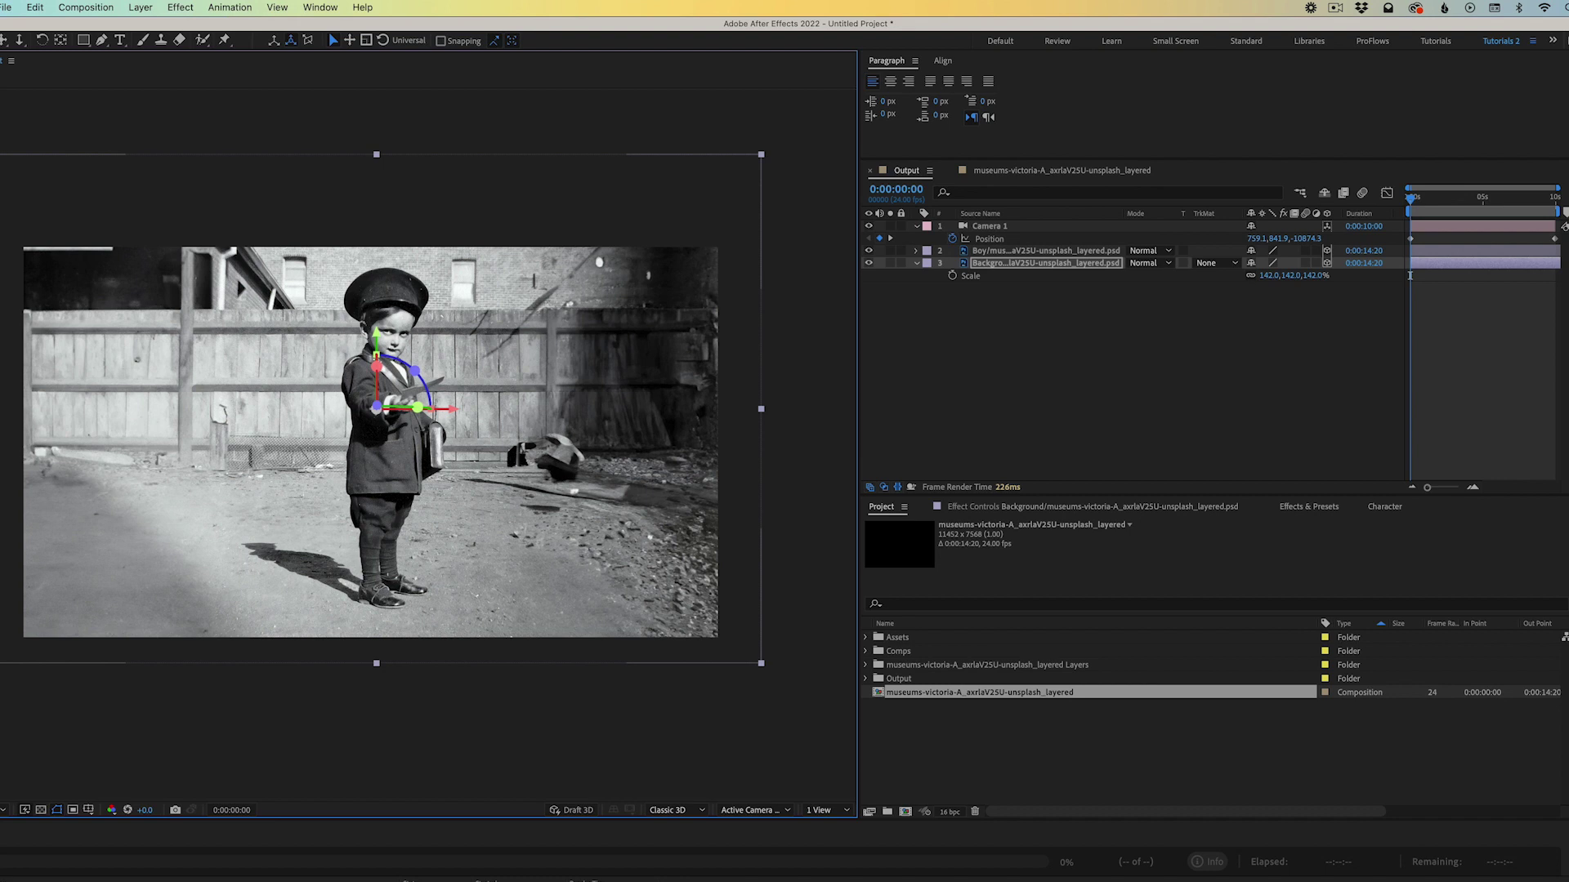
drag(1294, 276, 1291, 276)
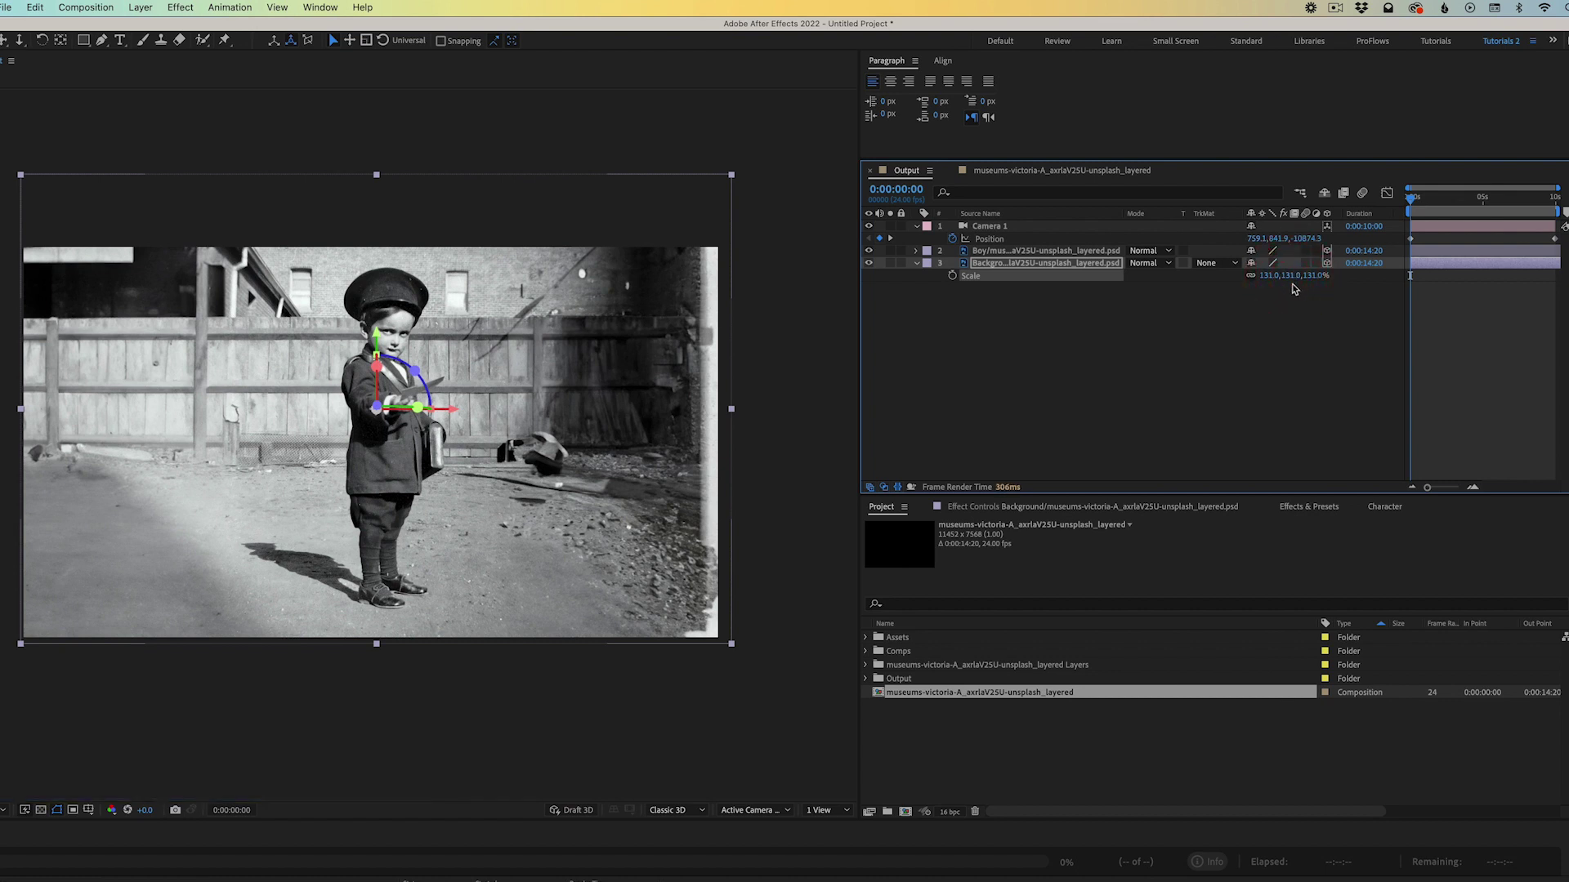
drag(1420, 200, 1563, 211)
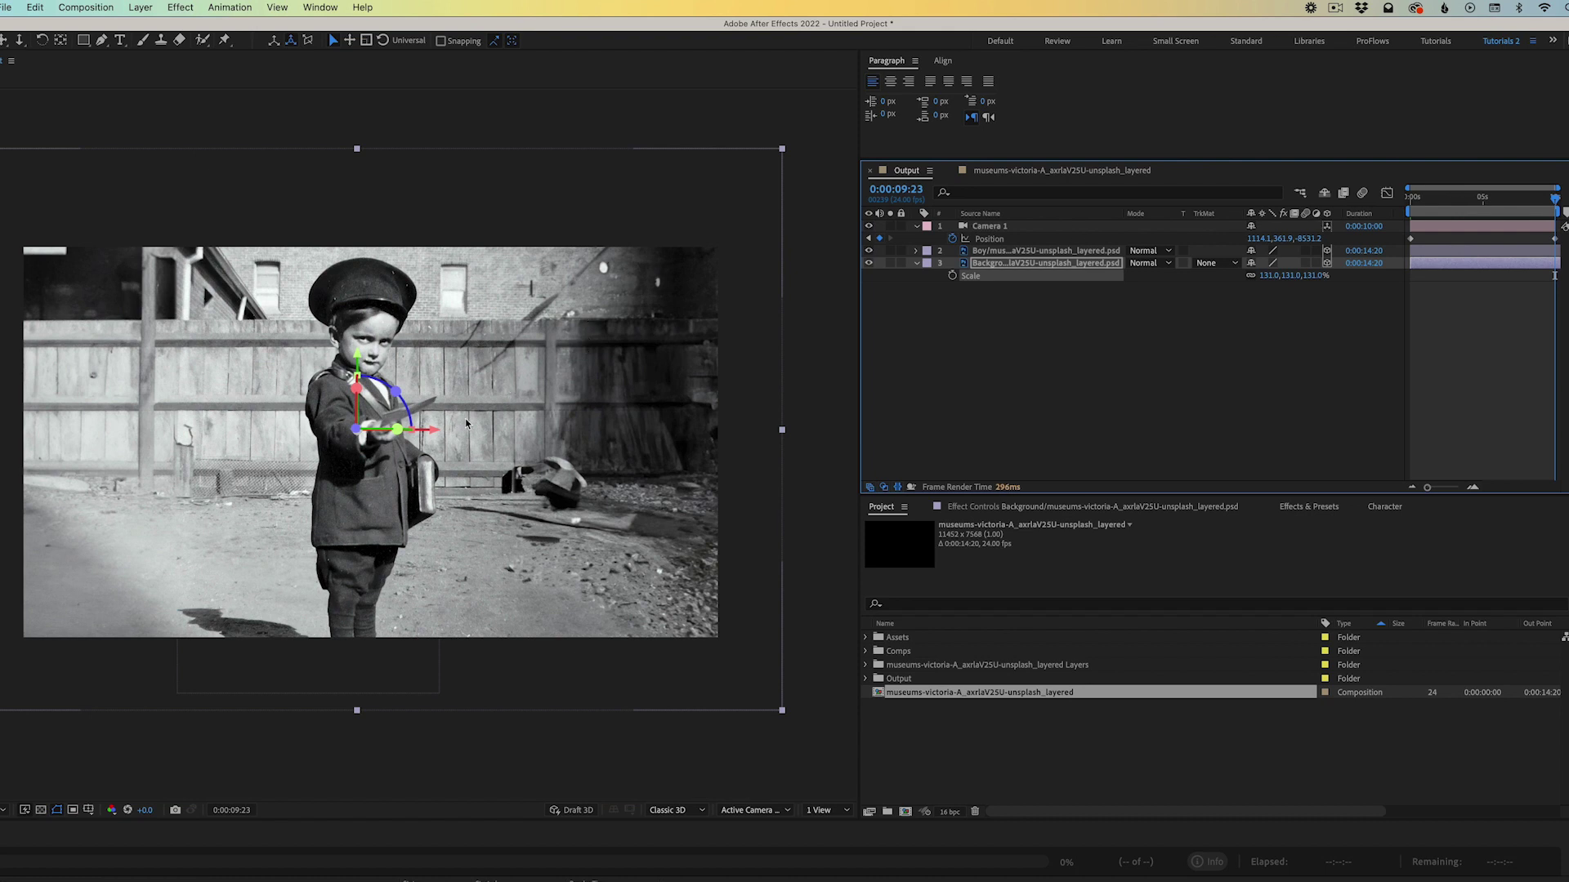
key(c)
drag(465, 424, 570, 411)
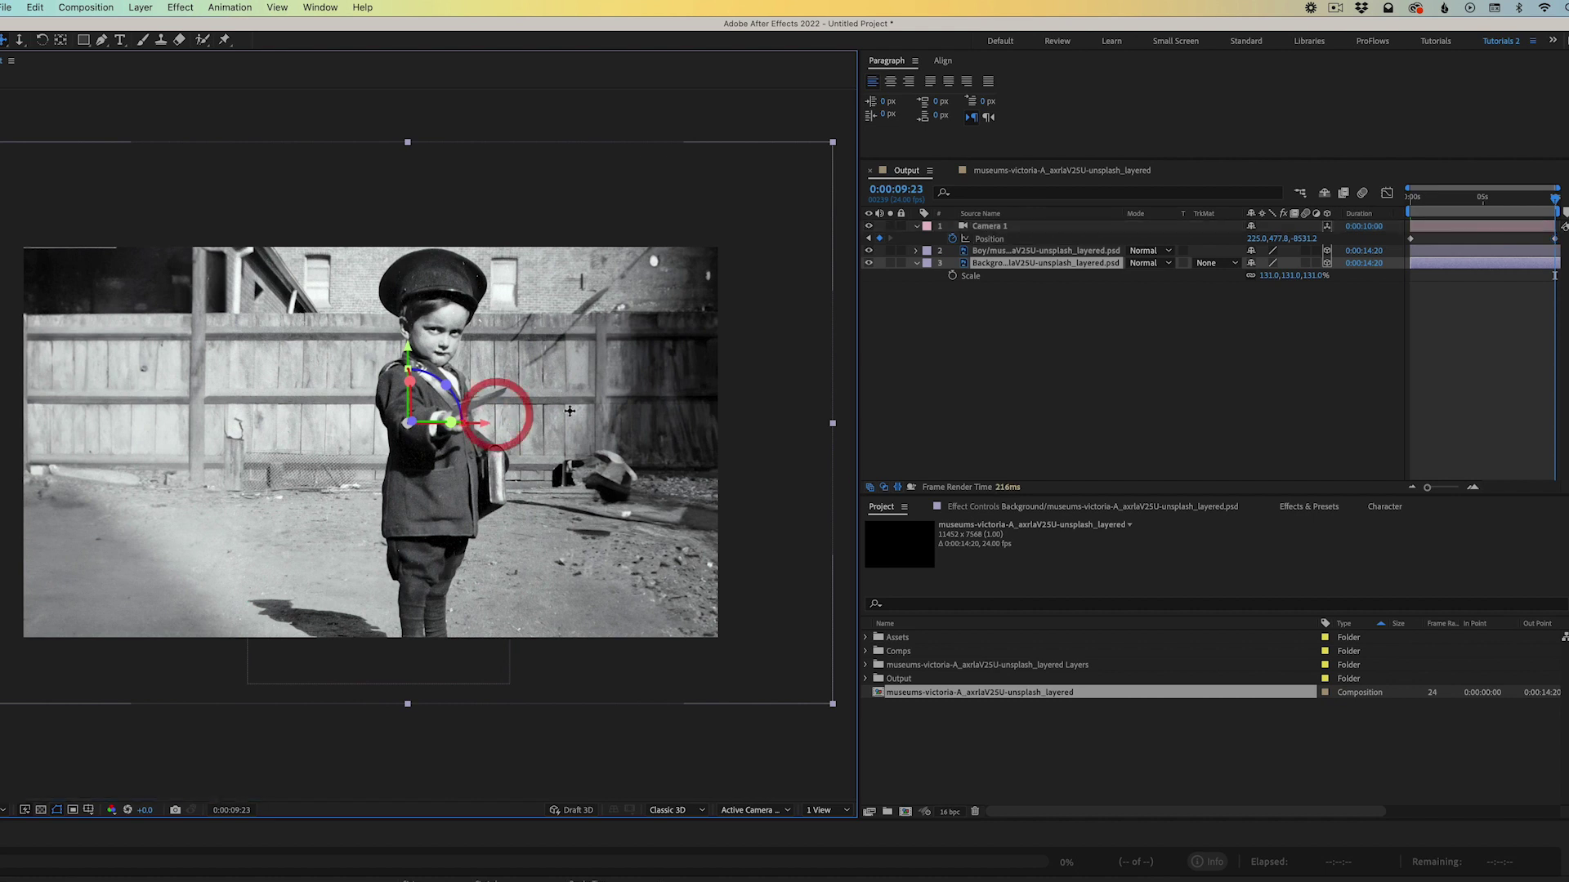
key(space)
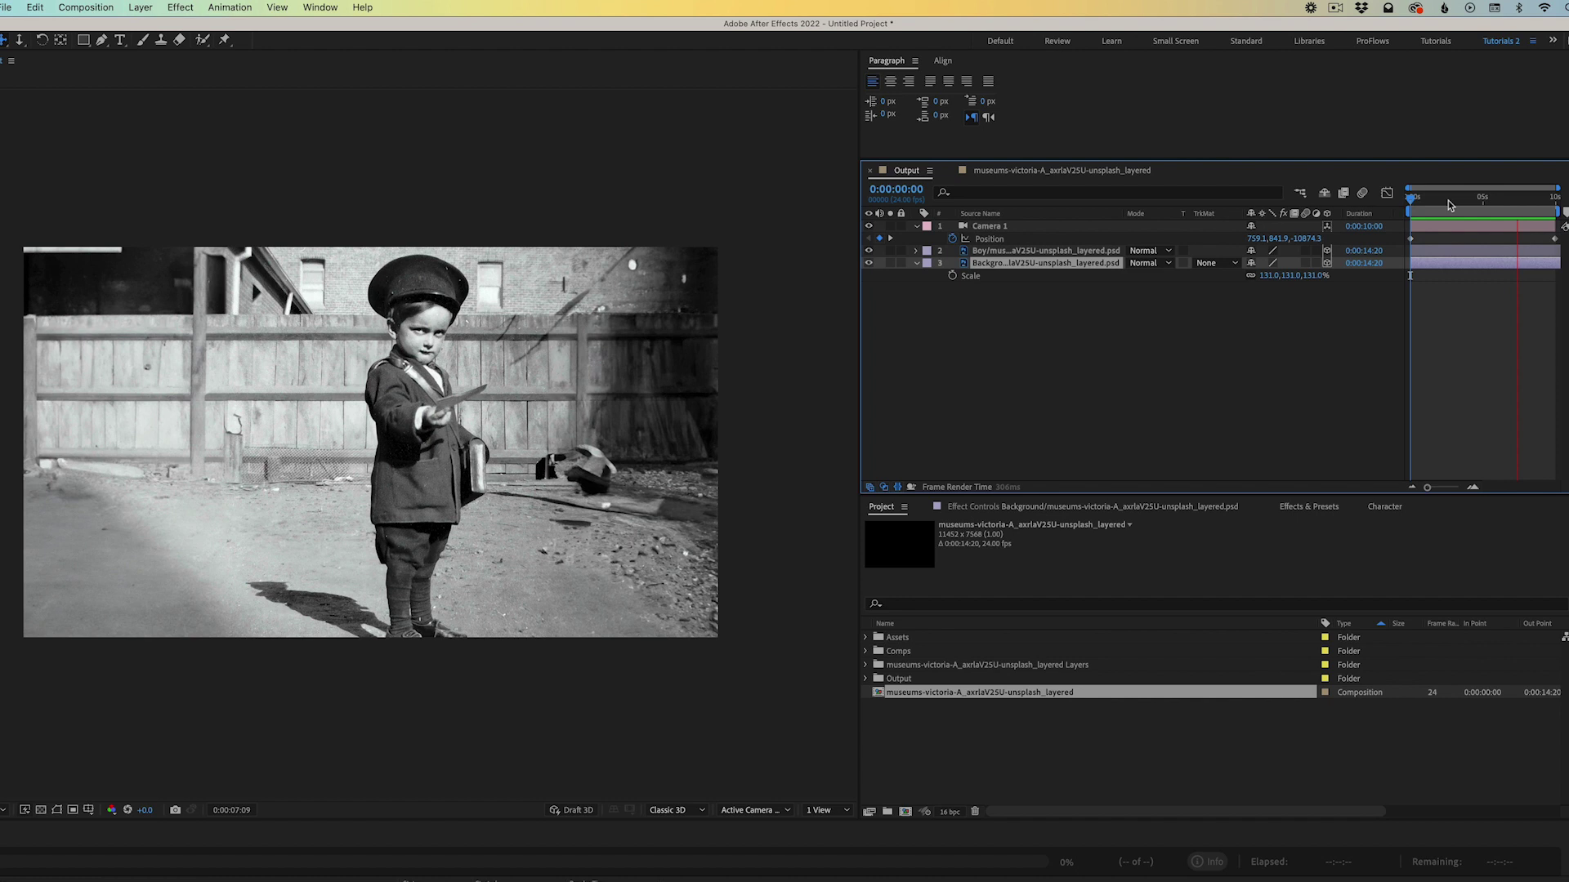
Push the Background's depth to 10000 and try a larger scale, then undo the enlargement
click(1028, 264)
key(p)
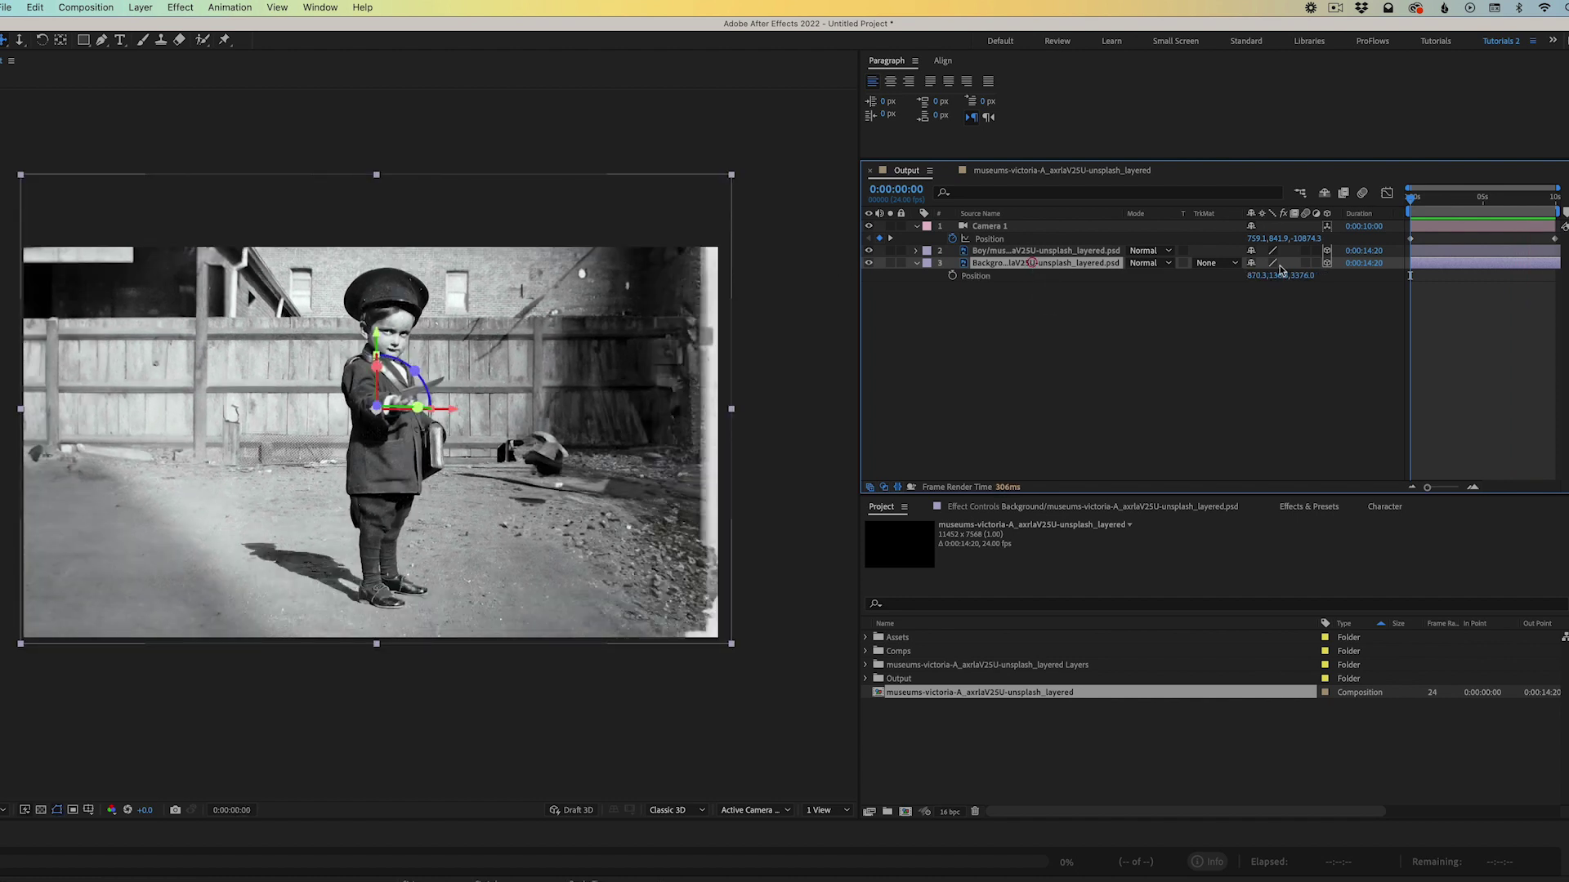
drag(1310, 279, 1478, 284)
click(1312, 278)
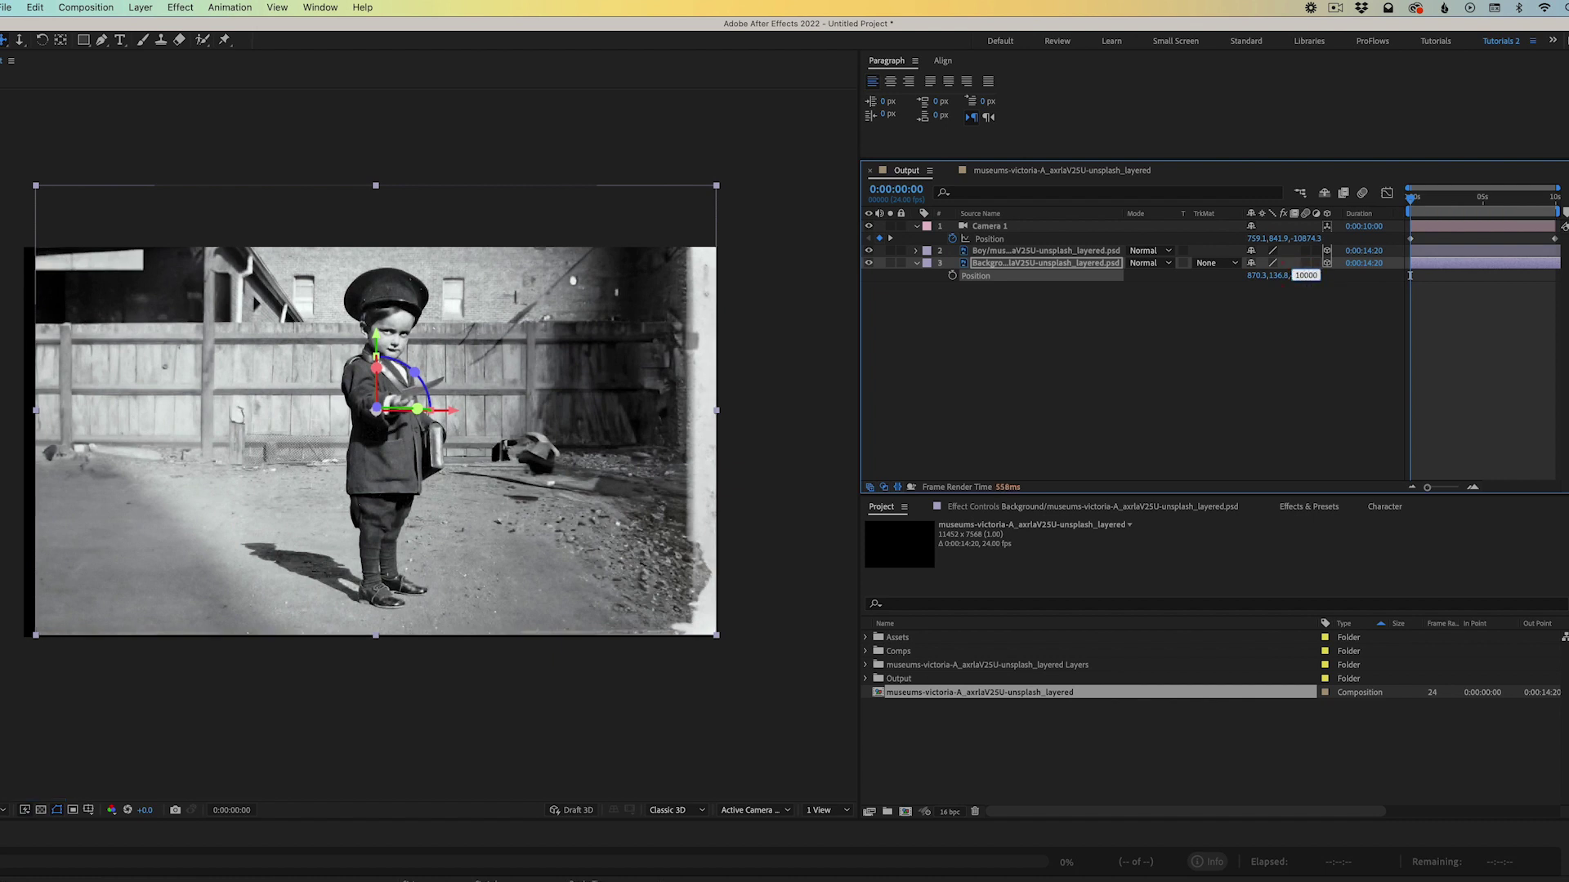
key(Return)
key(s)
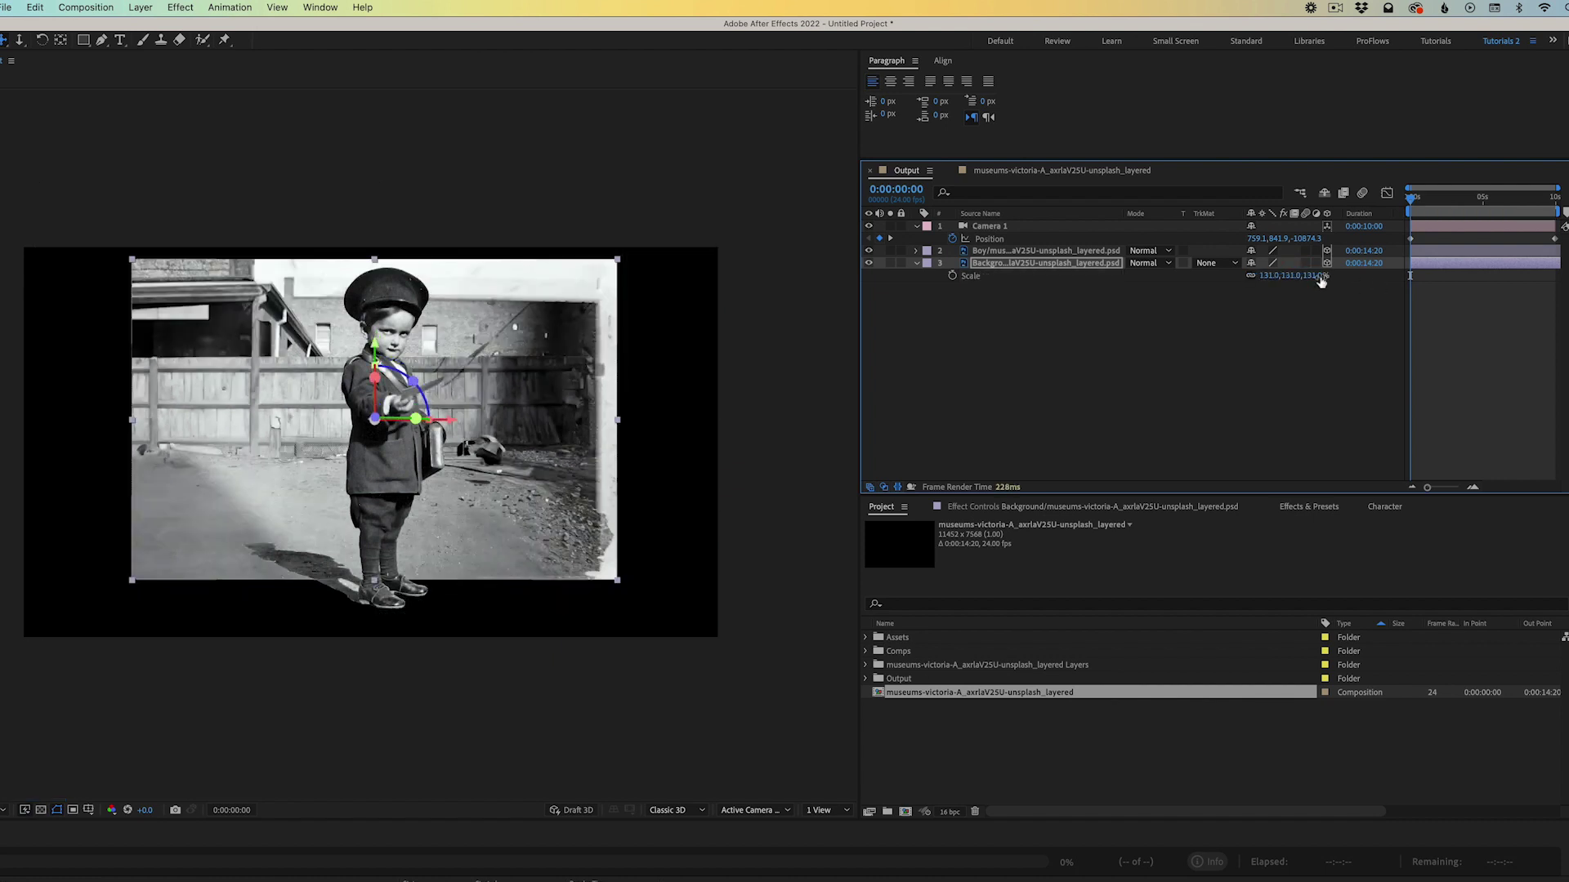
drag(1321, 282, 1354, 275)
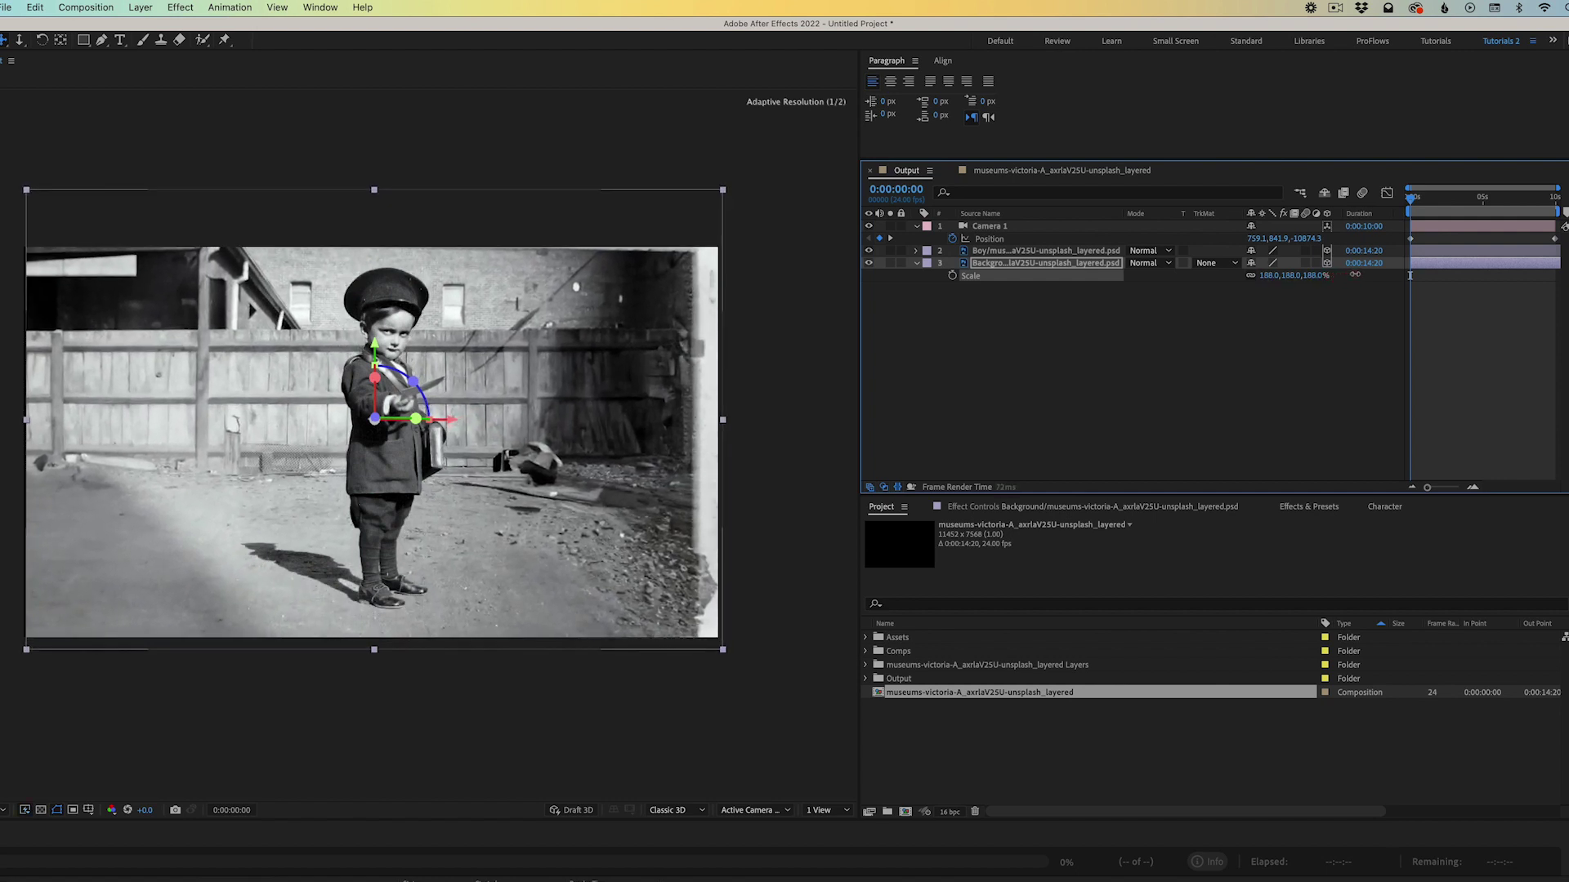
key(ctrl+z)
Replace Camera 1's first Position keyframe with a side-panned start at 1843.0, 477.8, -8533.2
click(1536, 225)
key(End)
key(Home)
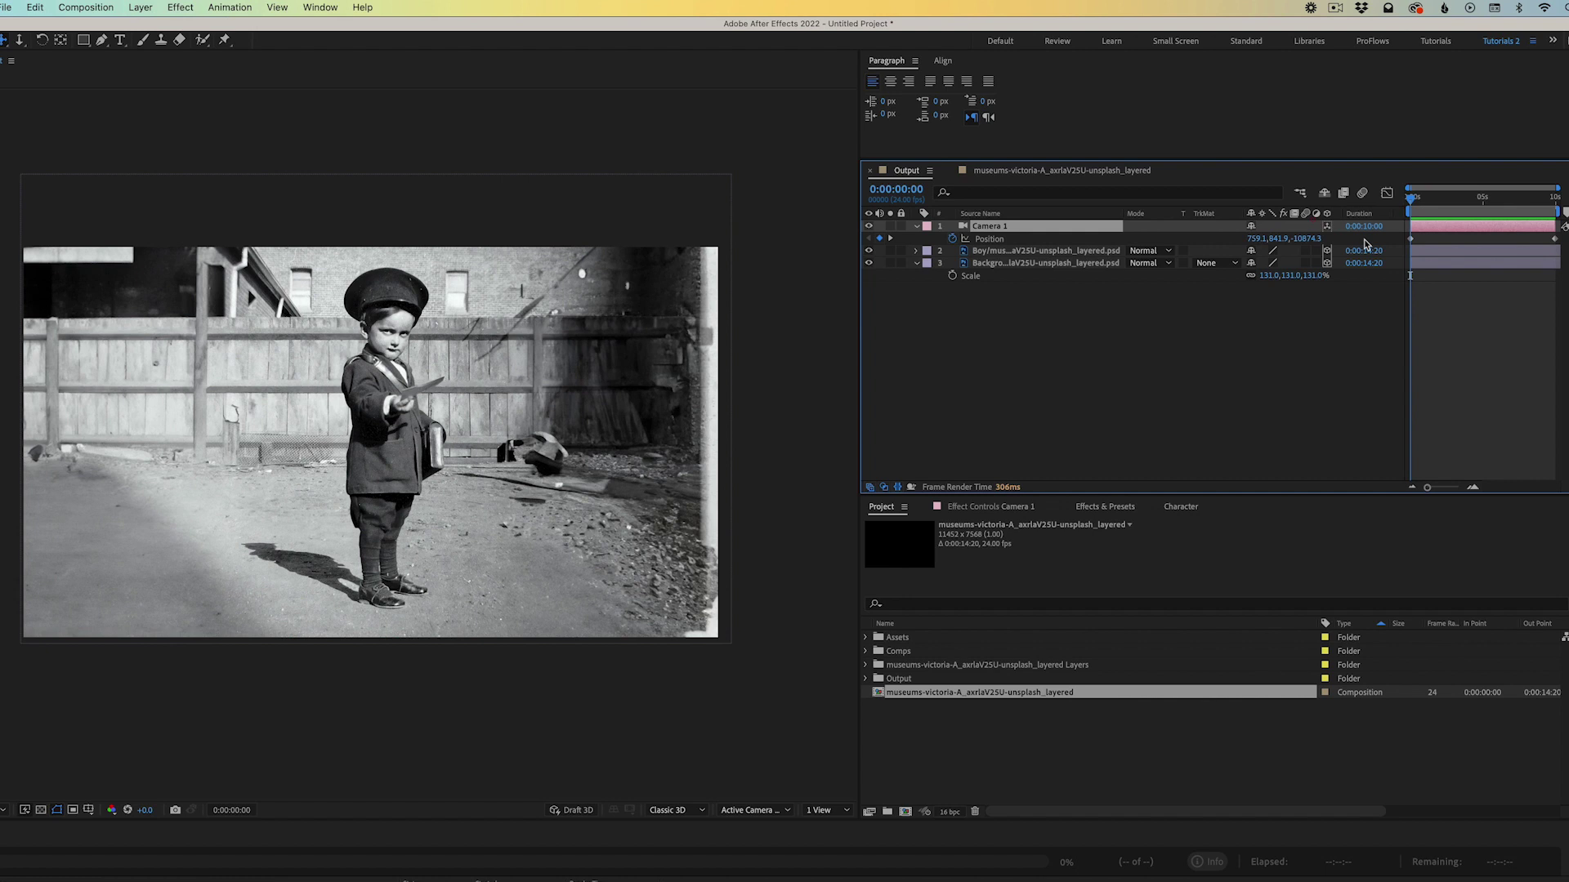
click(1410, 238)
key(Delete)
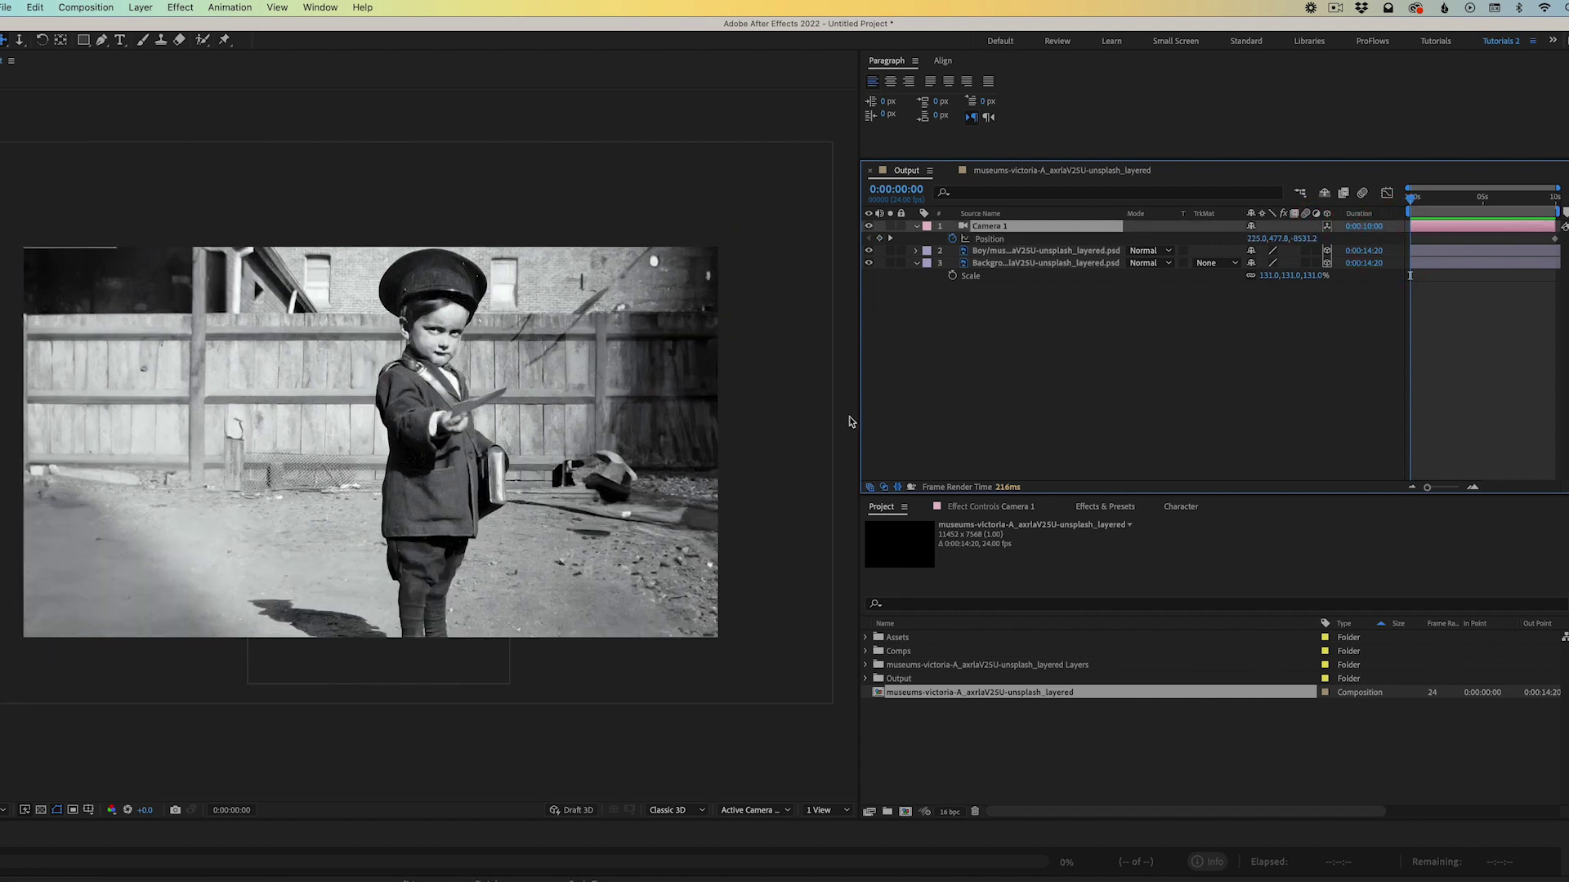
drag(602, 436, 511, 438)
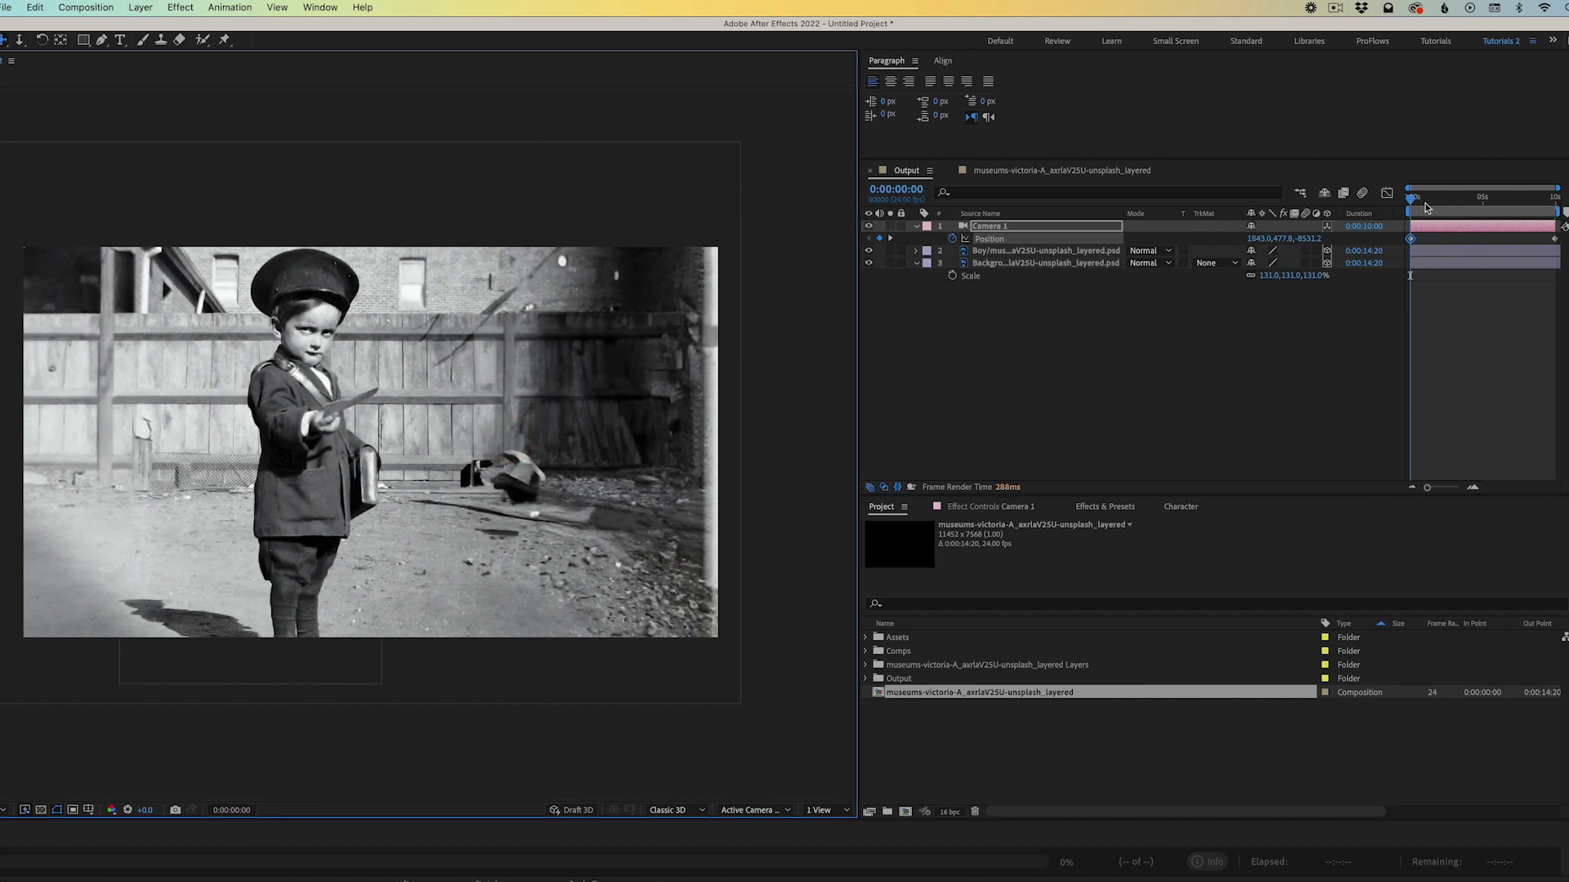
Set Camera 1's final position to 620.3, 400.8, -7695.8 tighter on the boy, then play back the move
drag(1426, 205, 1555, 202)
drag(512, 438, 503, 438)
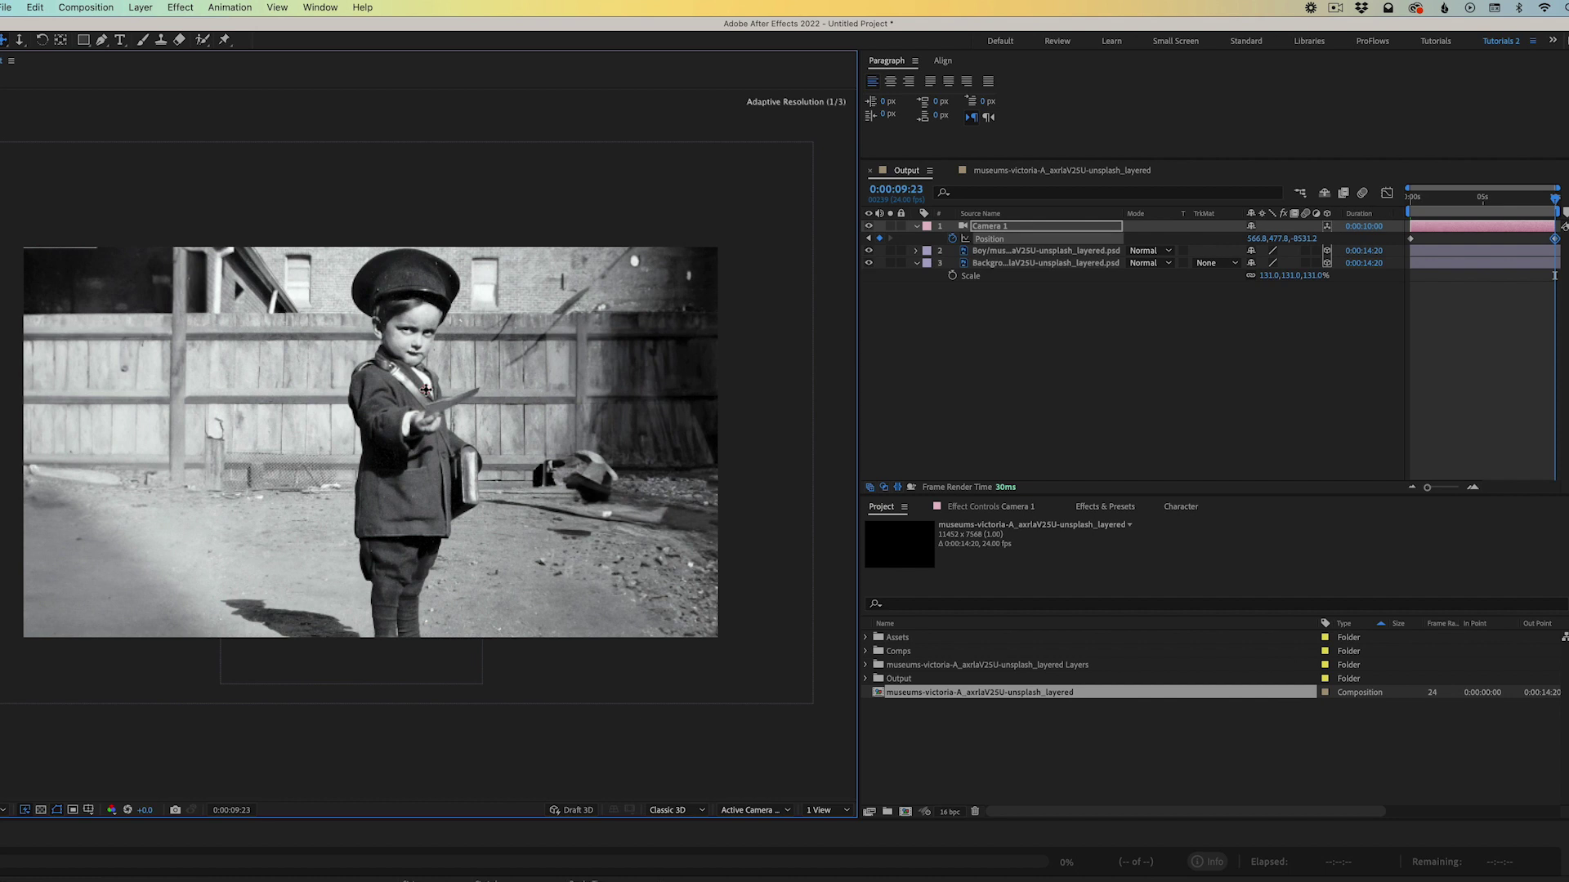
scroll(421, 368, up, 3)
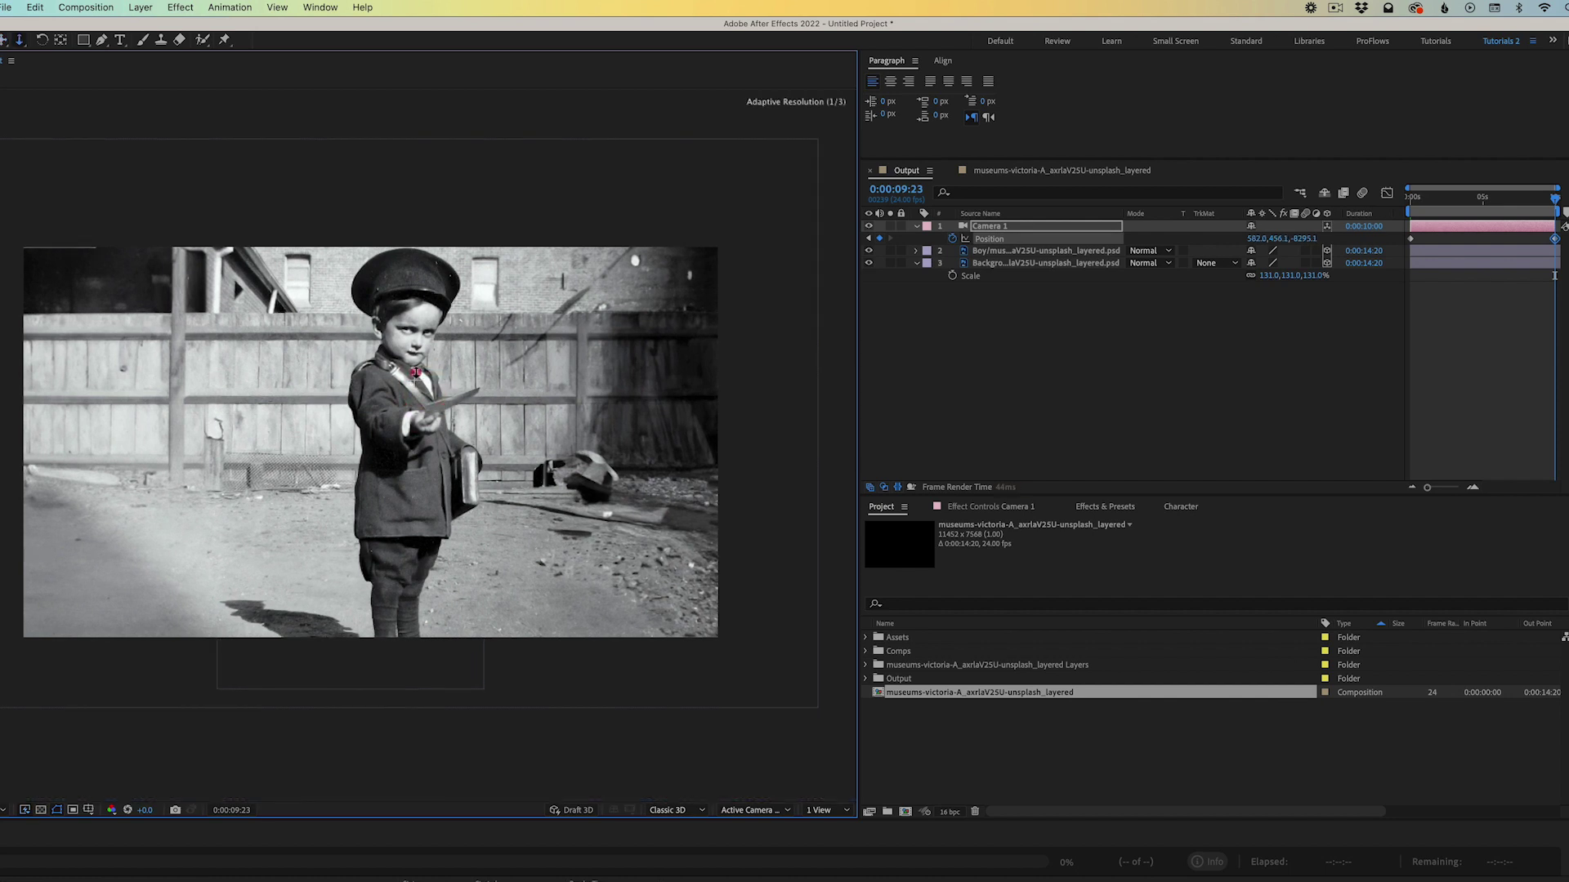
click(1094, 456)
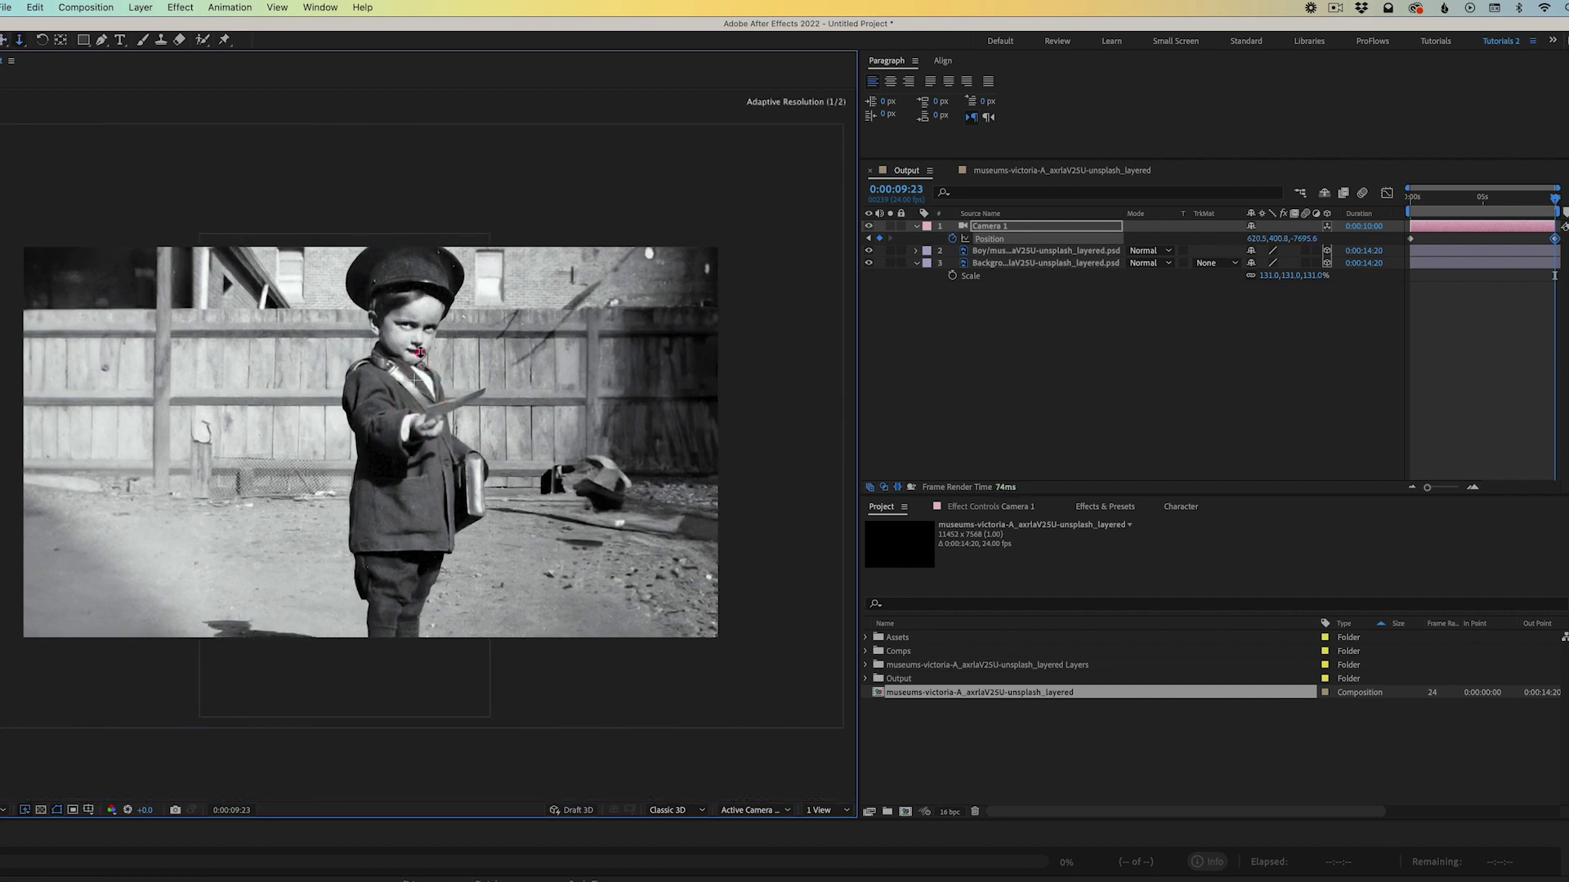
key(space)
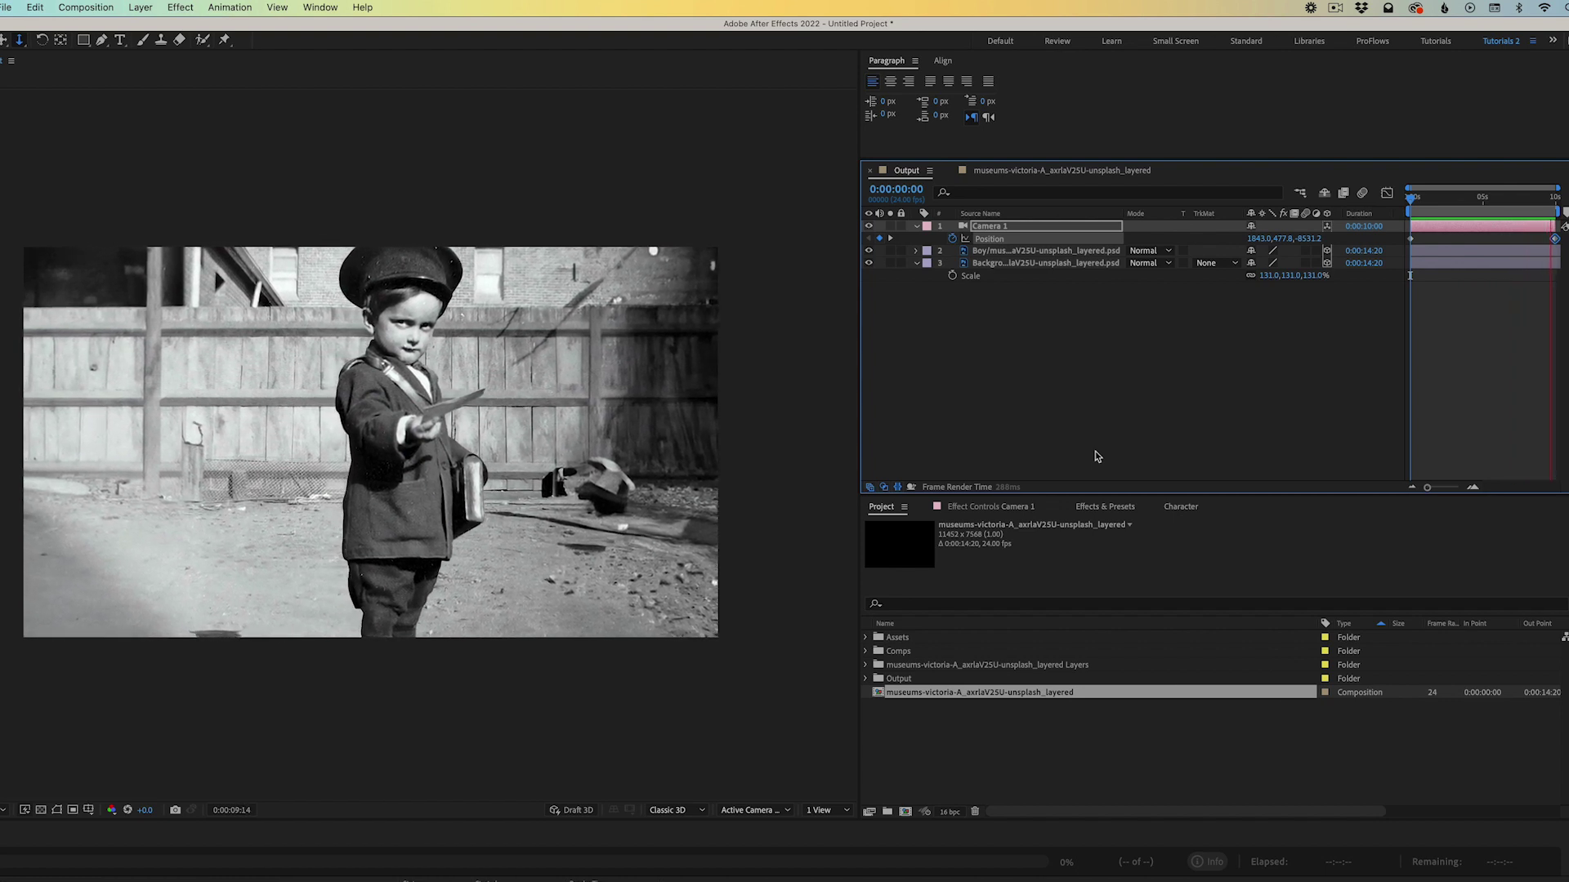
click(977, 229)
Create a new Two-Node Camera named Camera 2 via Layer > New > Camera
click(141, 8)
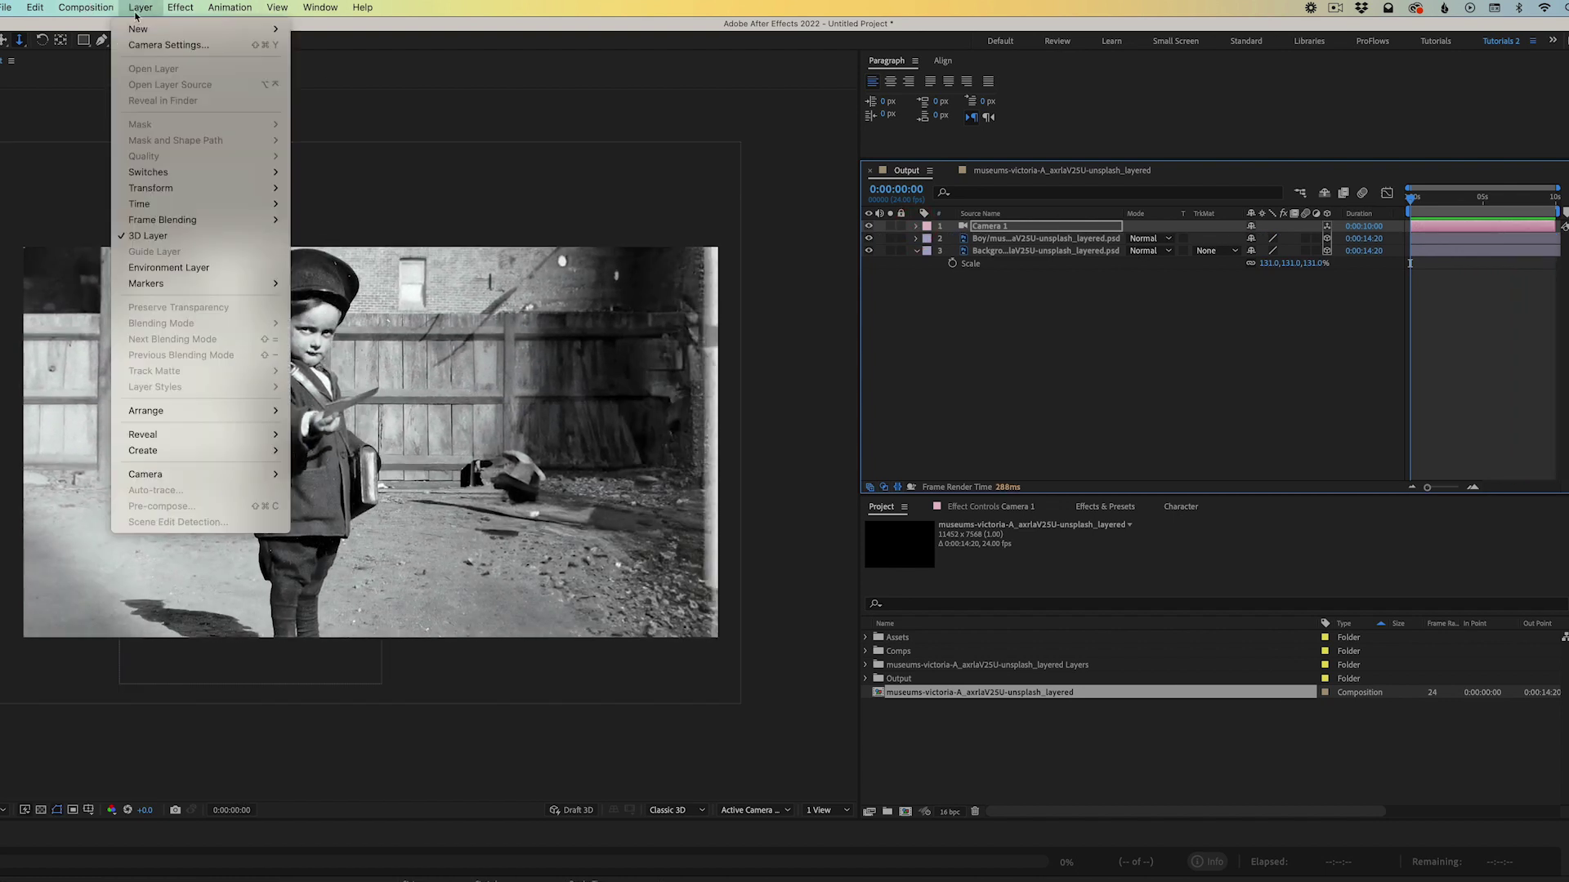
mouse_move(143, 29)
click(326, 76)
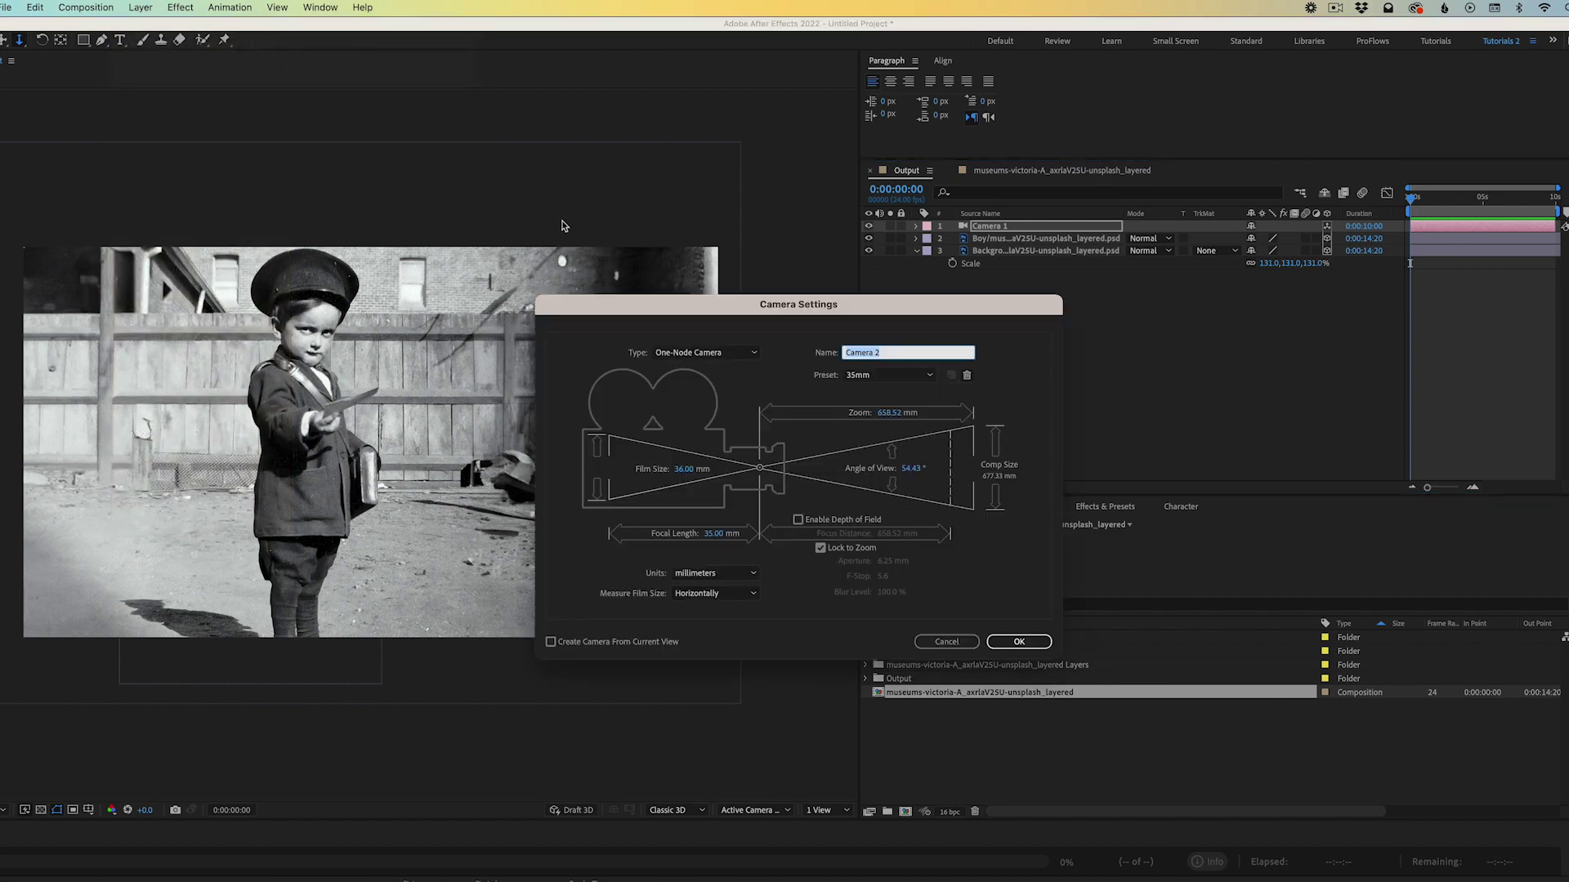
click(701, 357)
click(704, 372)
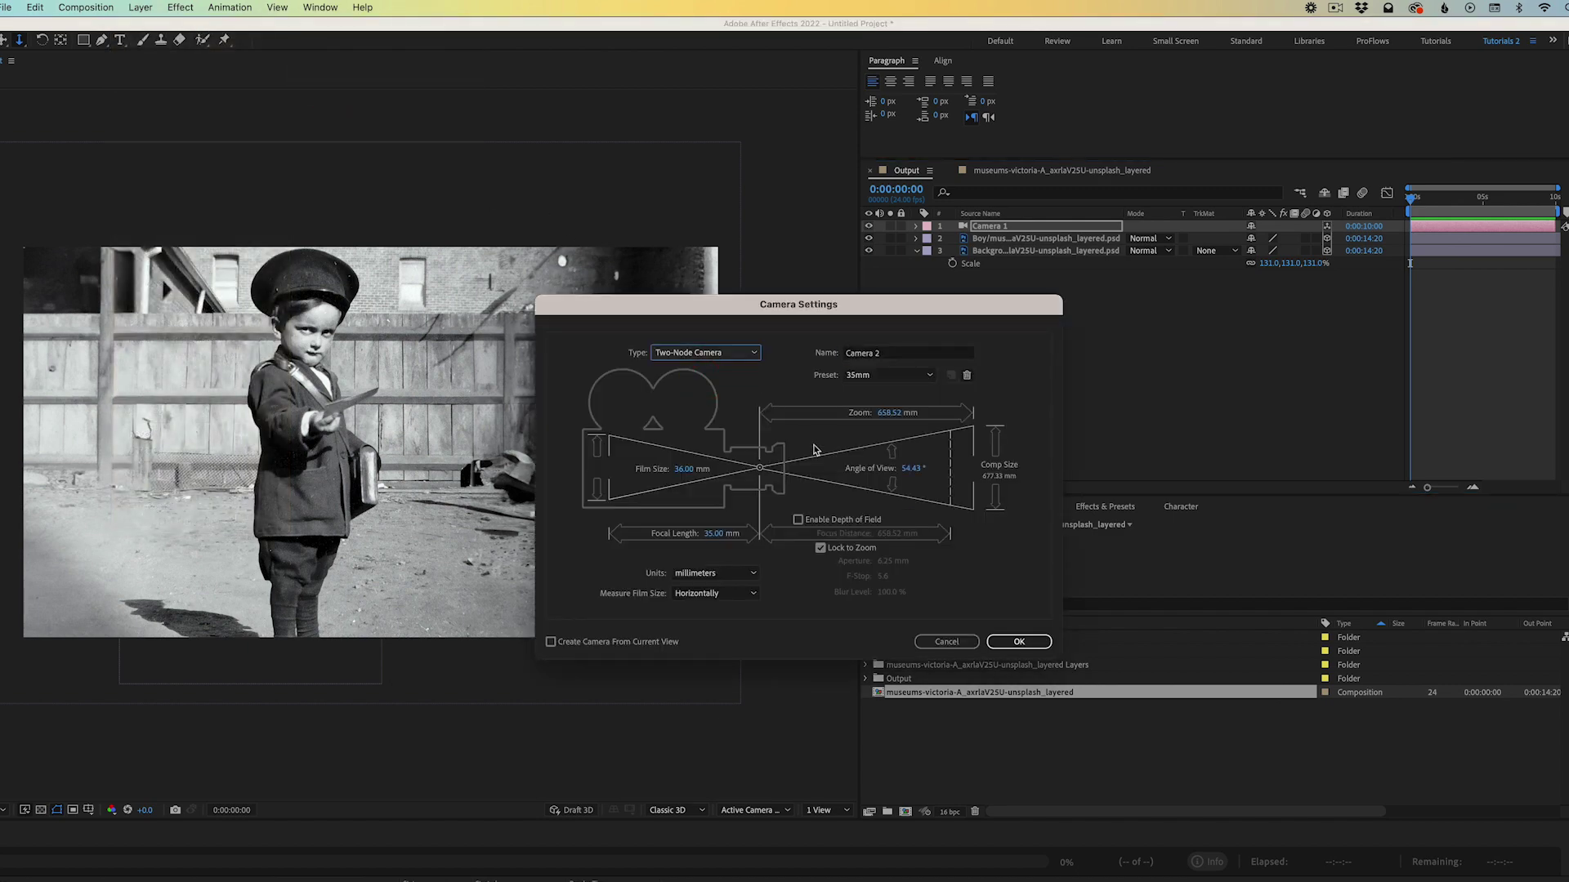
click(1022, 642)
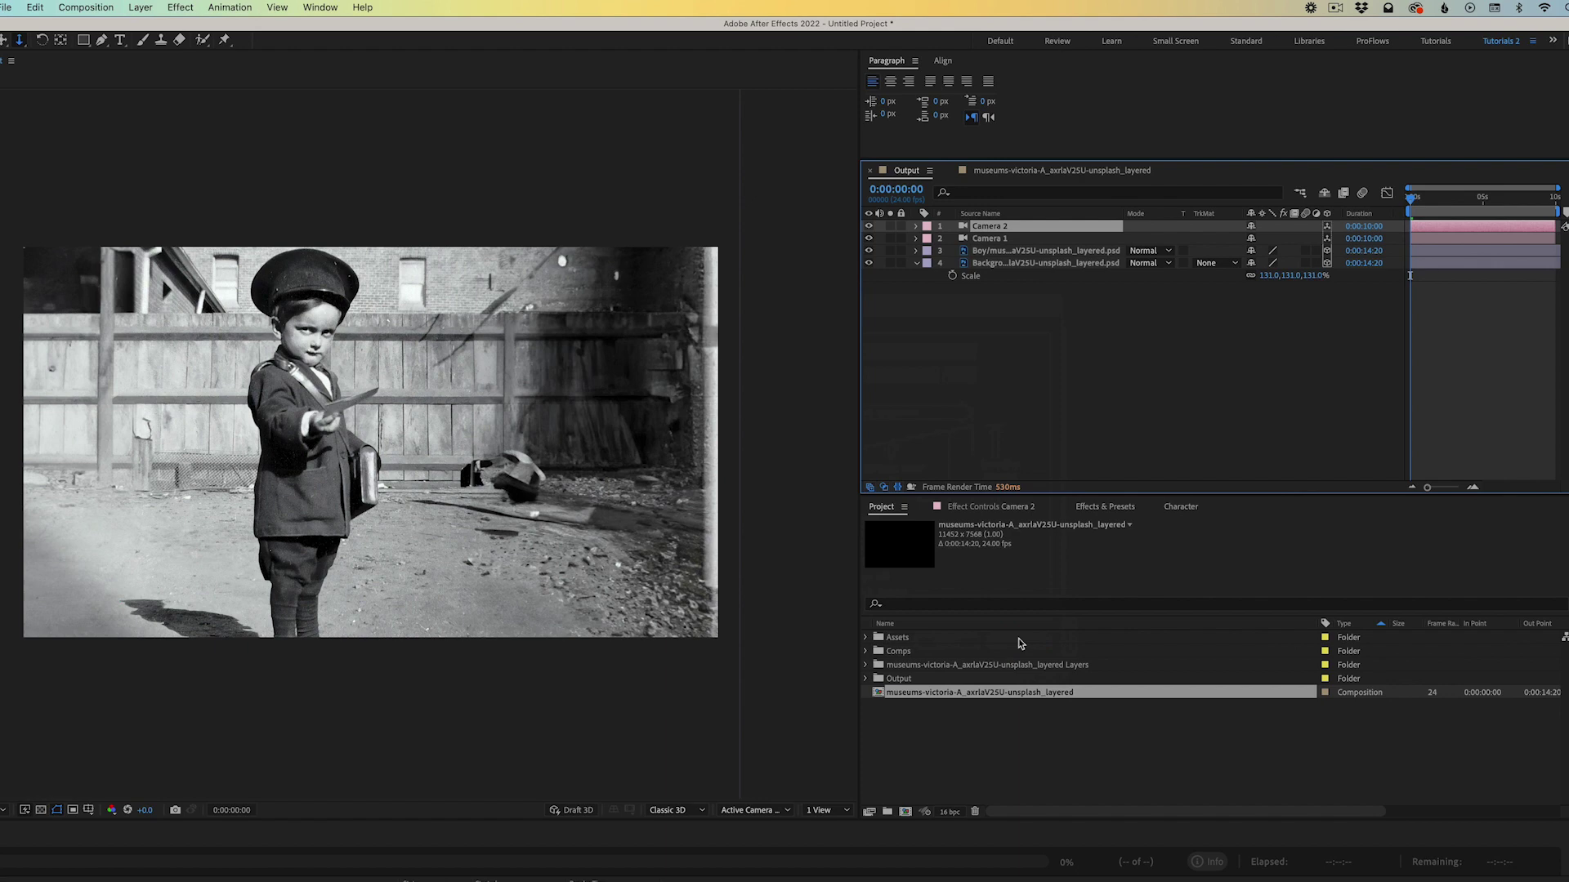
Set the viewer to 2 Views with the left view on Top, and select the Boy layer
click(818, 813)
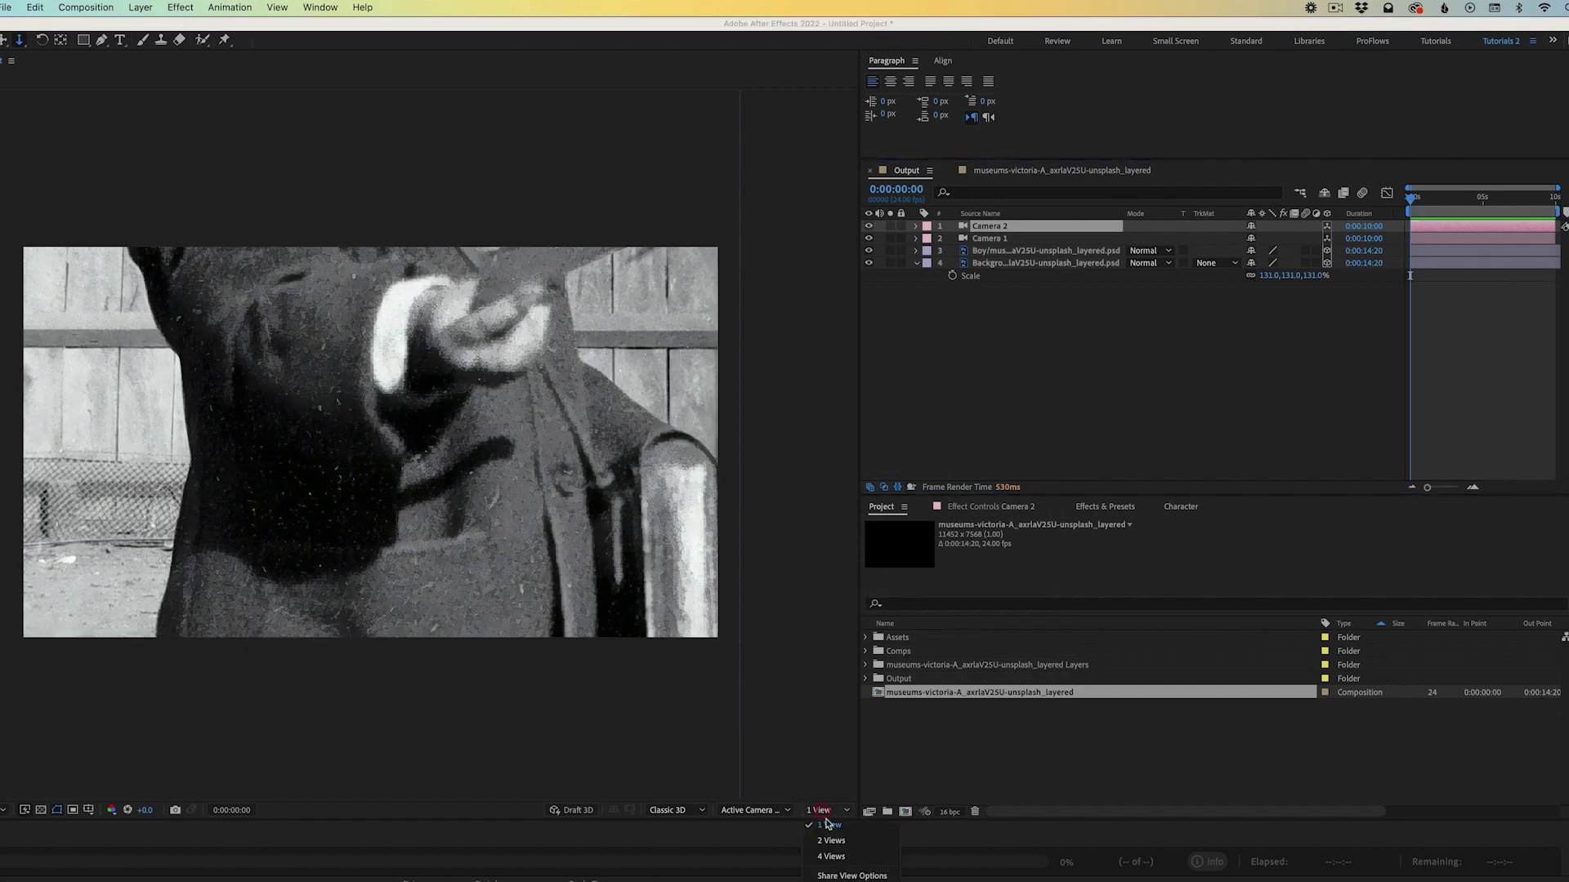
click(831, 841)
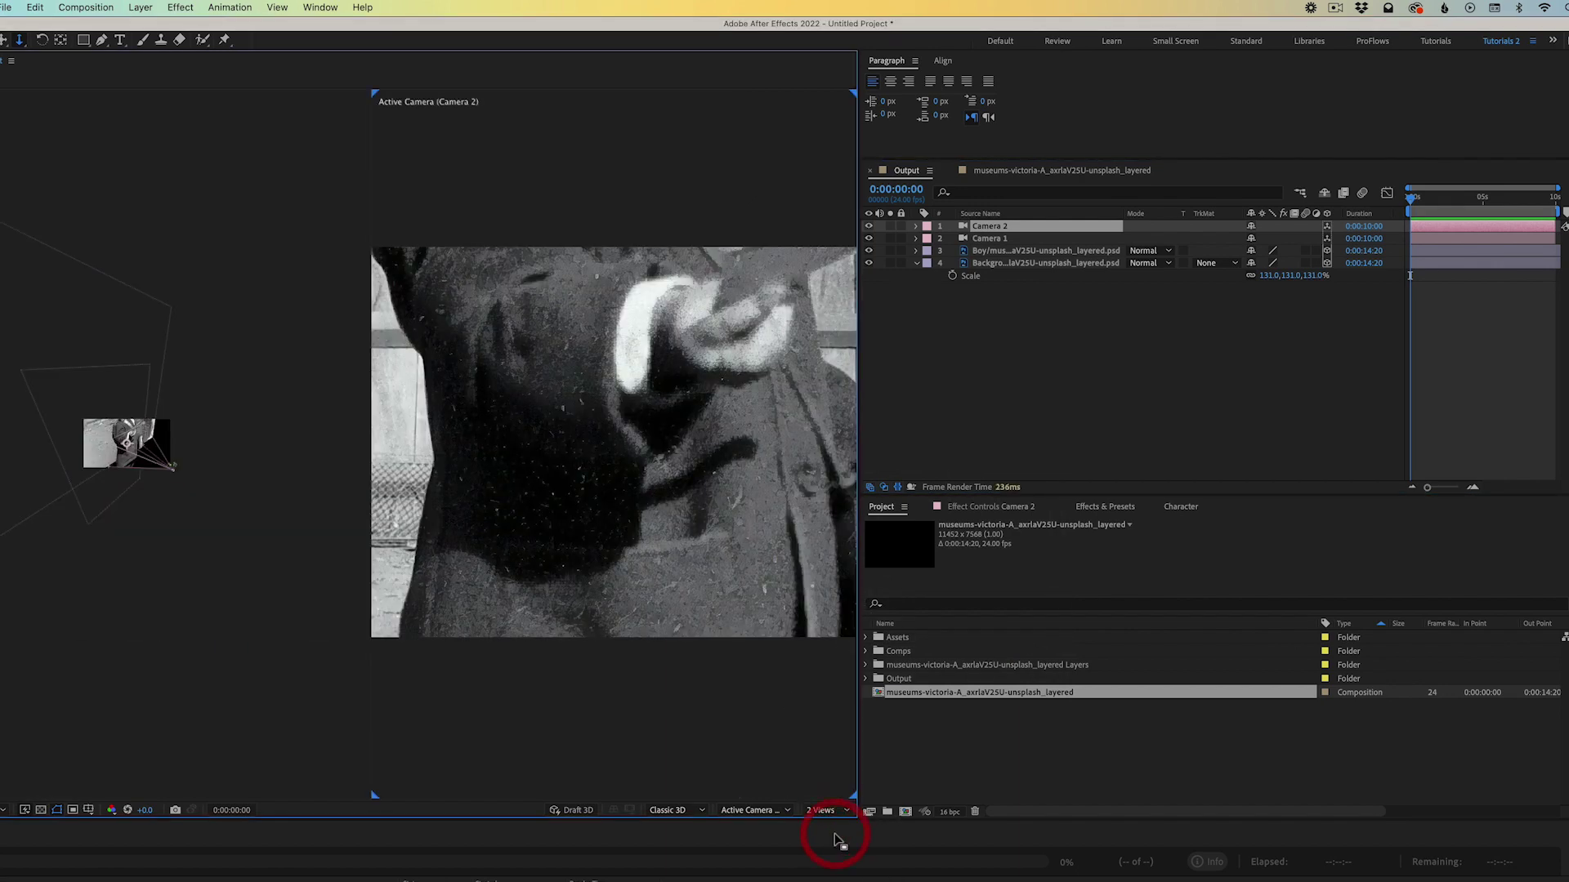
click(238, 707)
click(751, 810)
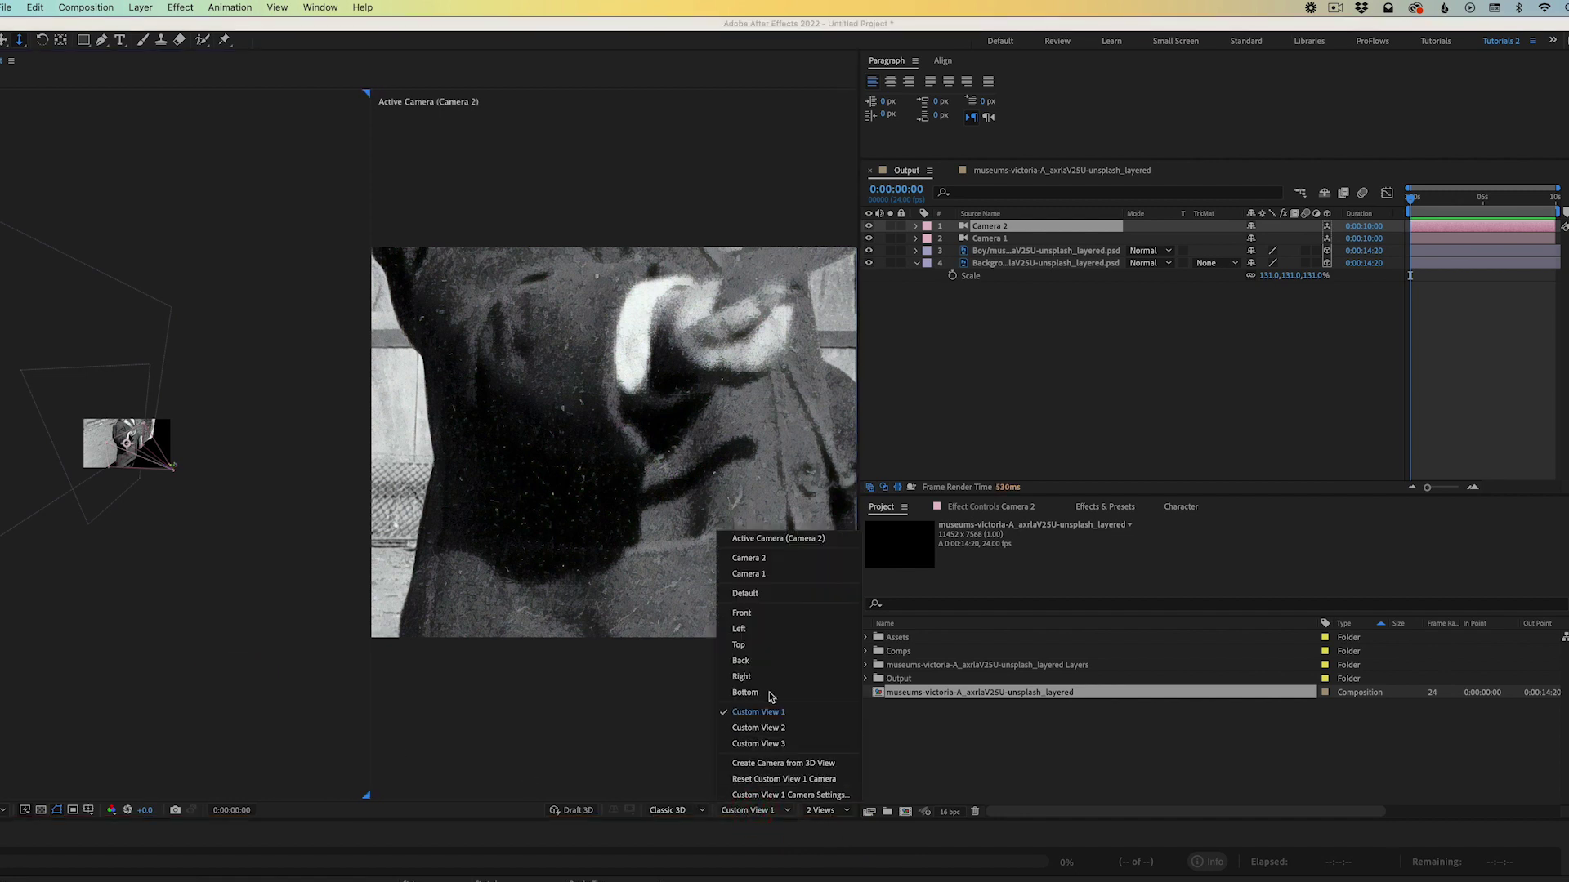
click(758, 647)
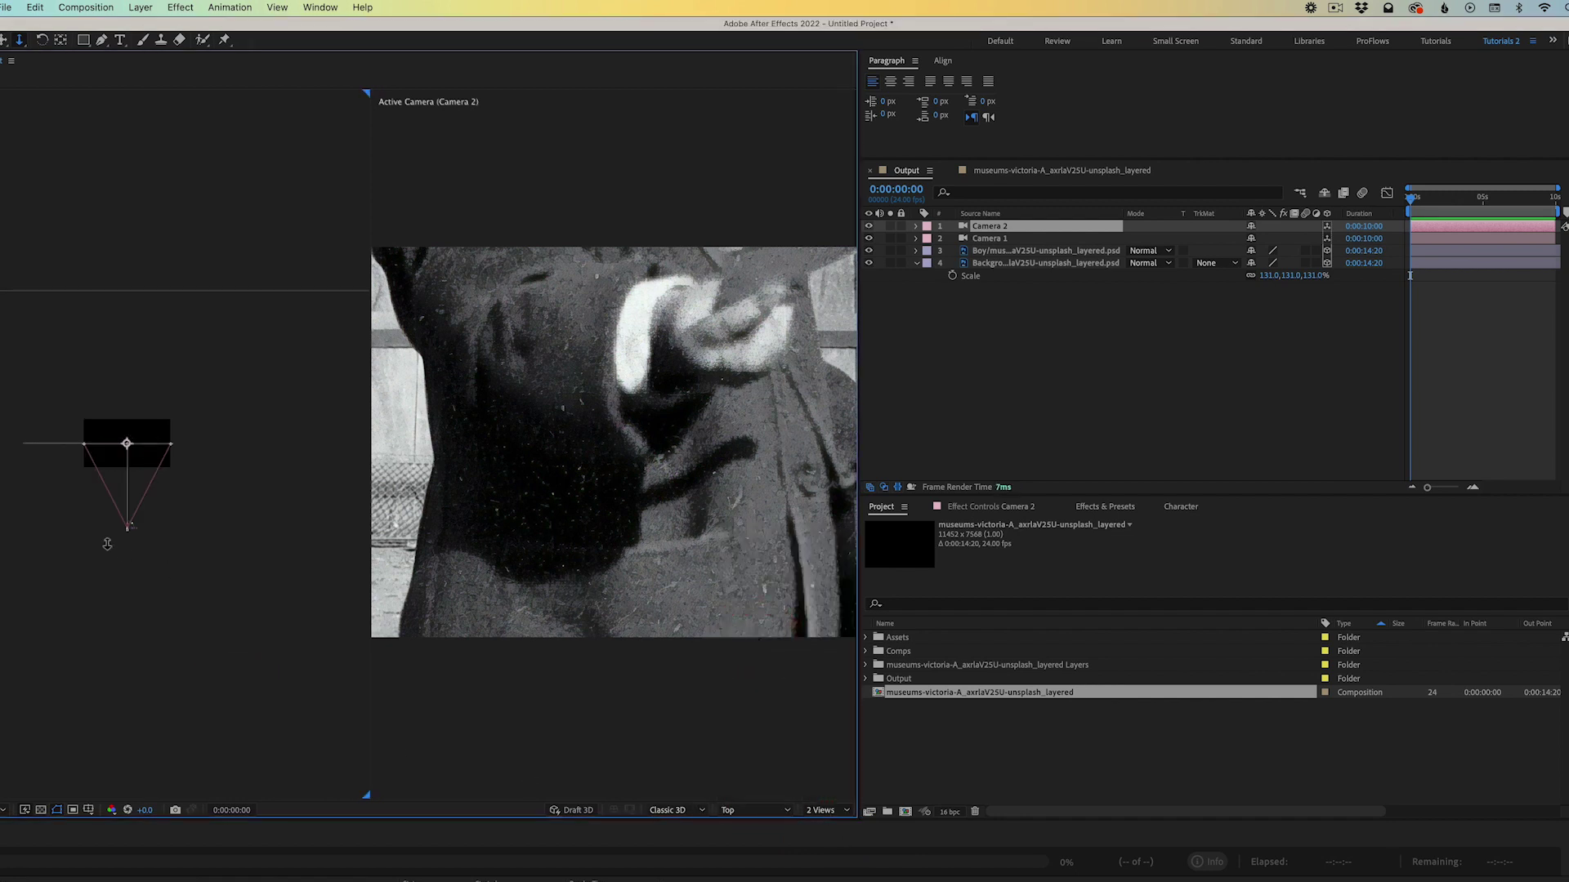
click(1004, 252)
Pull Camera 2 back to about Position Z -8275 to frame the whole boy
click(1000, 226)
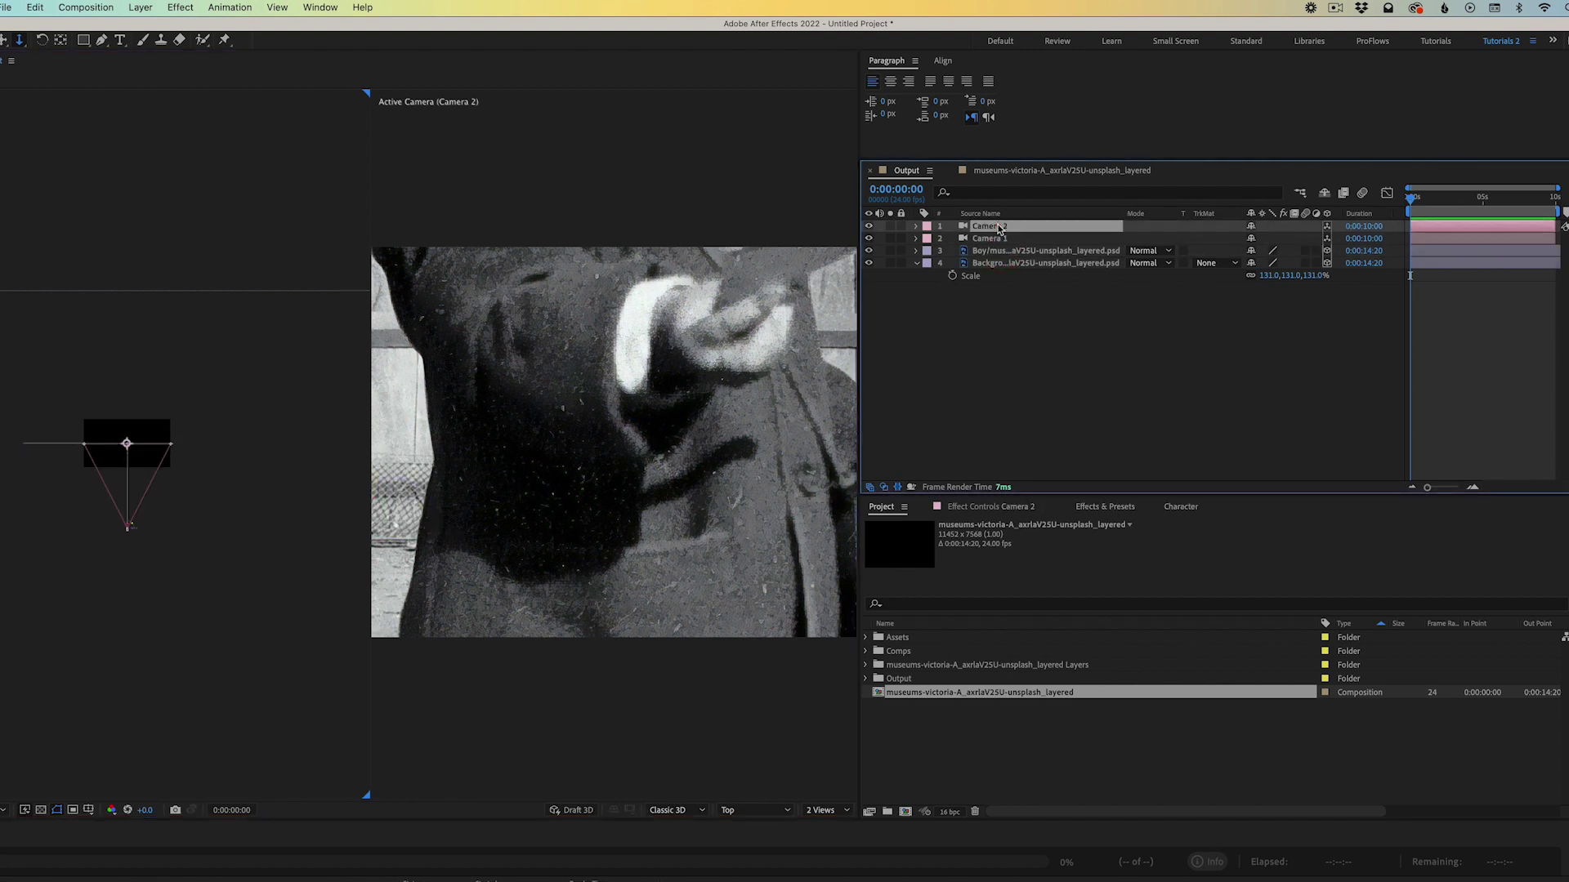
key(p)
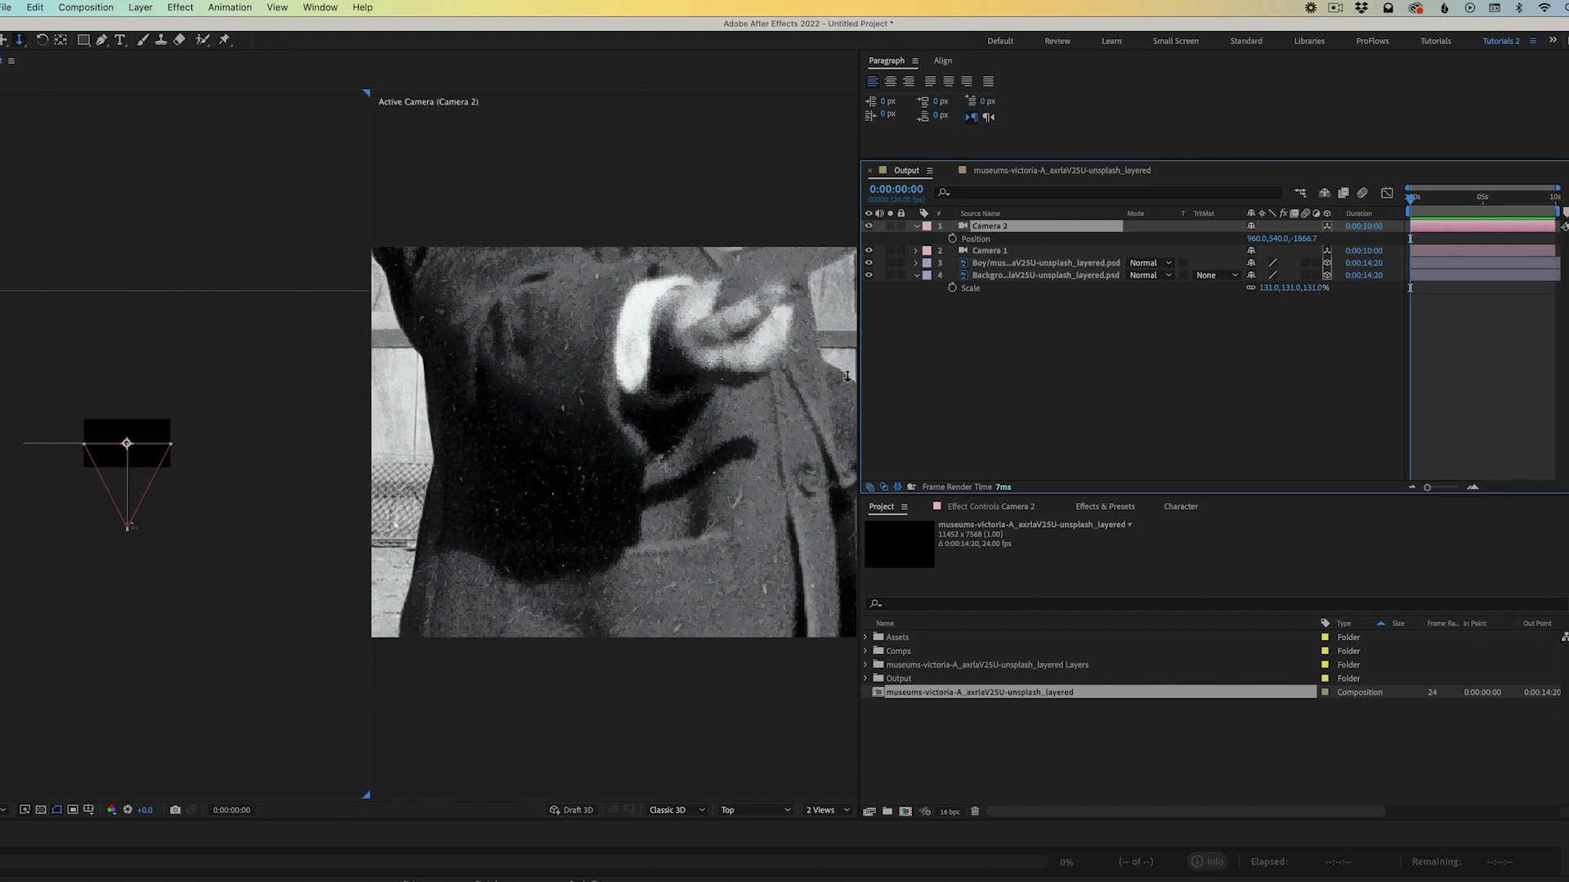
drag(1304, 239, 1168, 239)
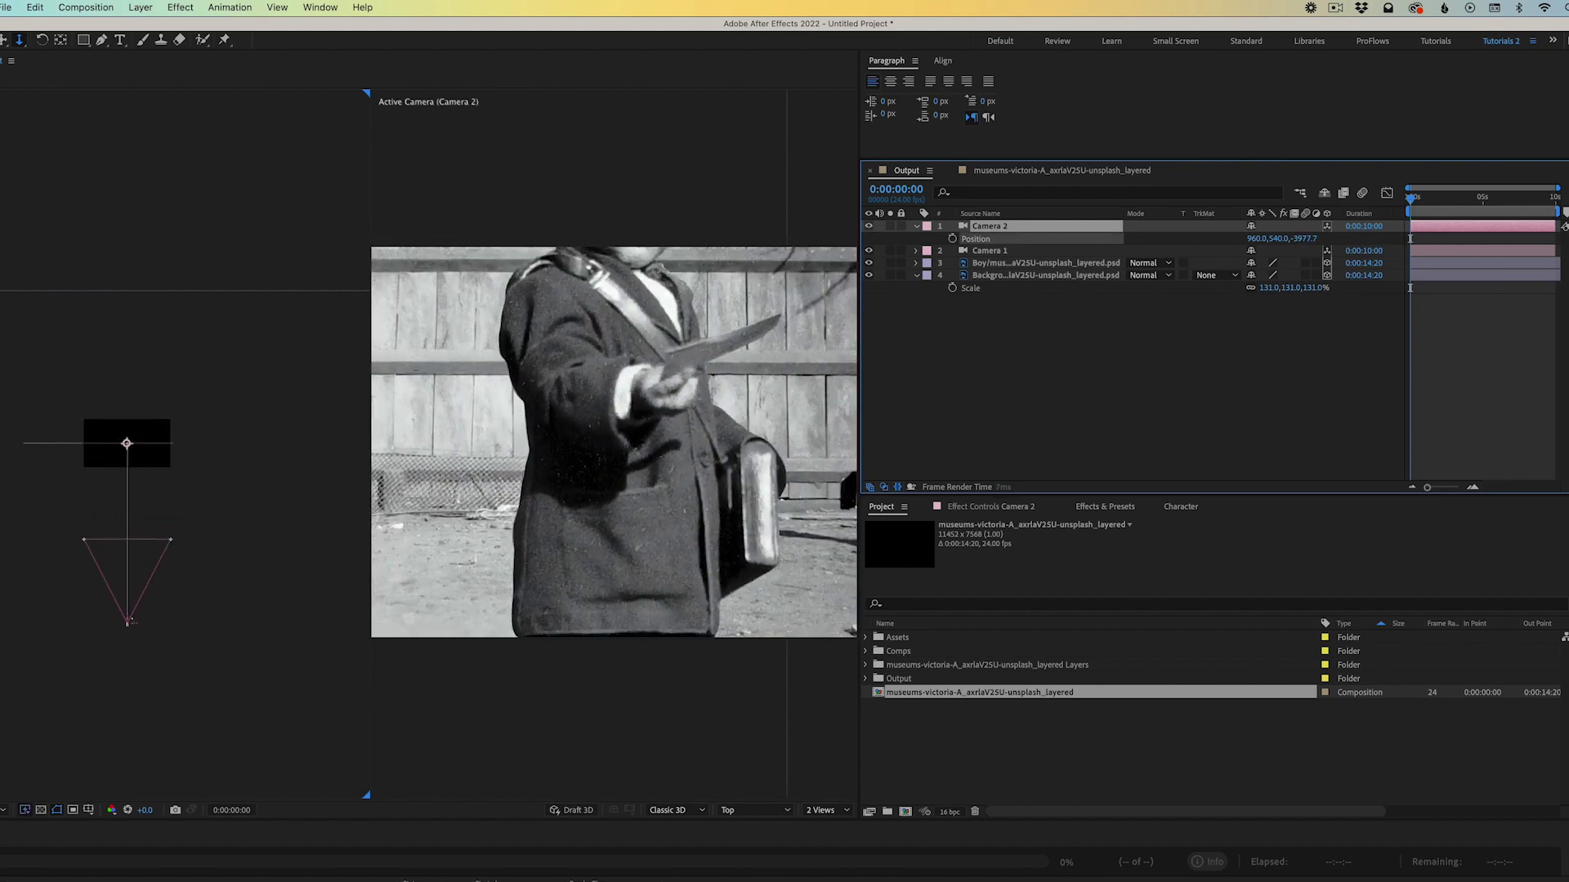
drag(1283, 238, 938, 295)
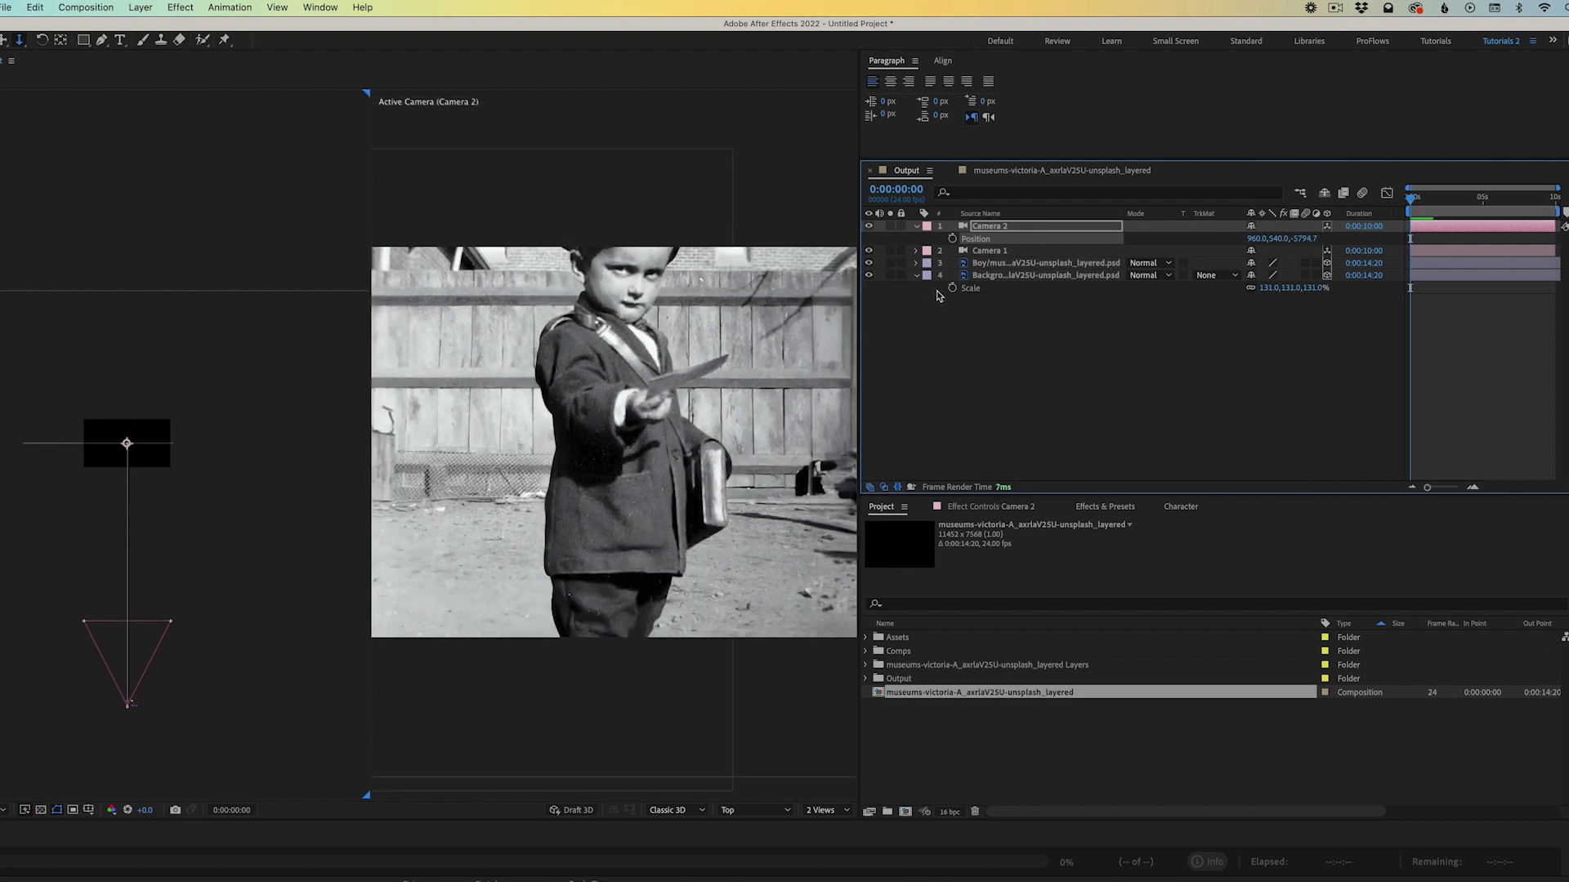
drag(1272, 240, 913, 239)
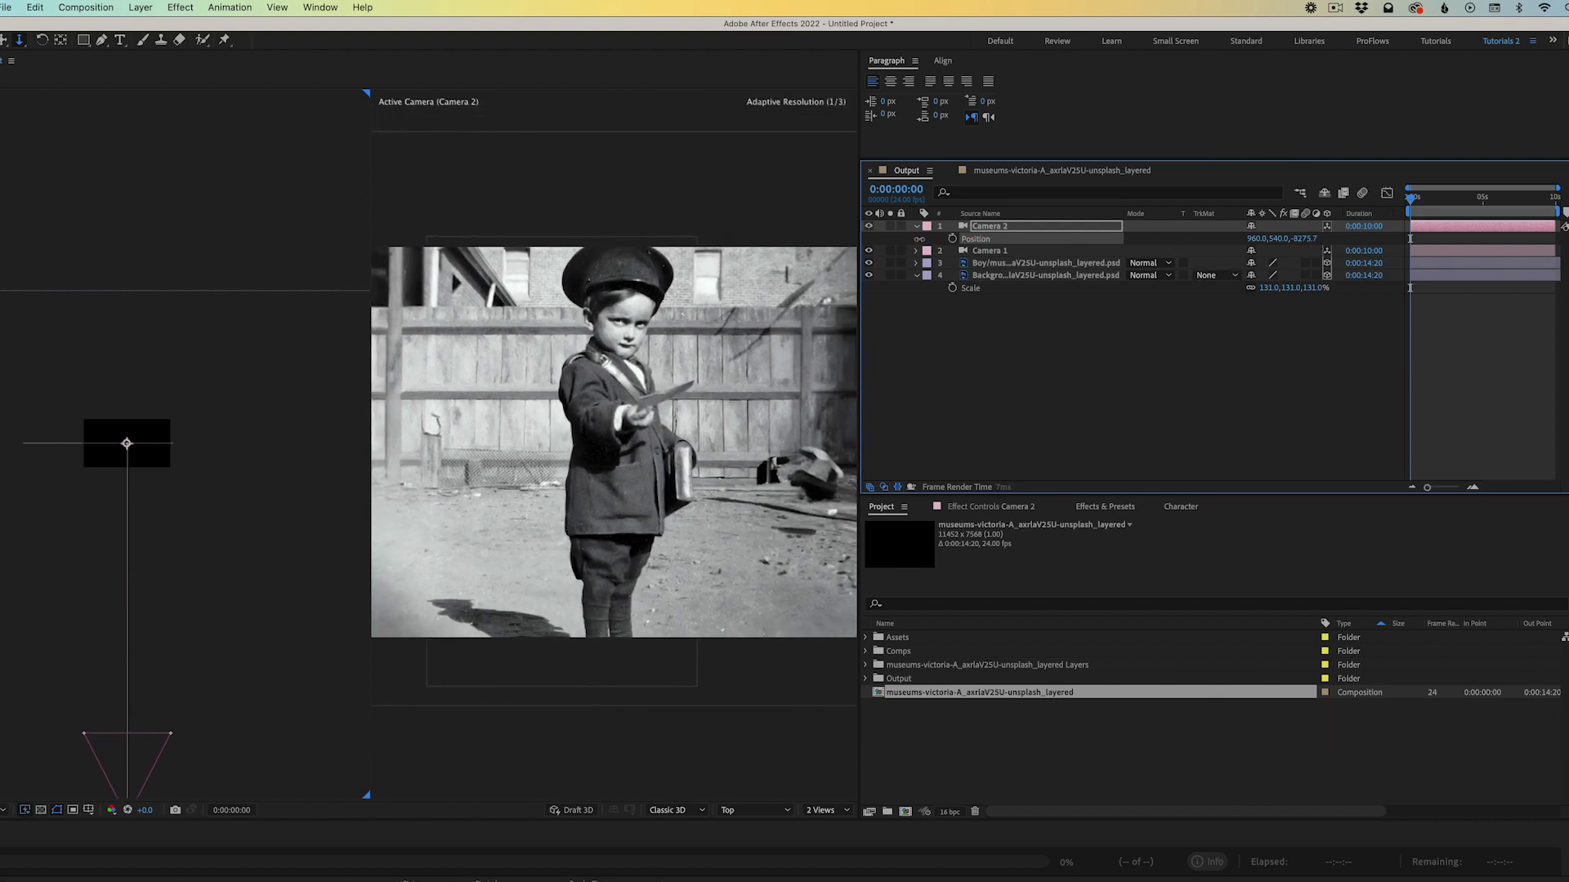
Keyframe Camera 2's Position X sliding from 2204 at the start to 507 at 0:00:09:23
click(953, 238)
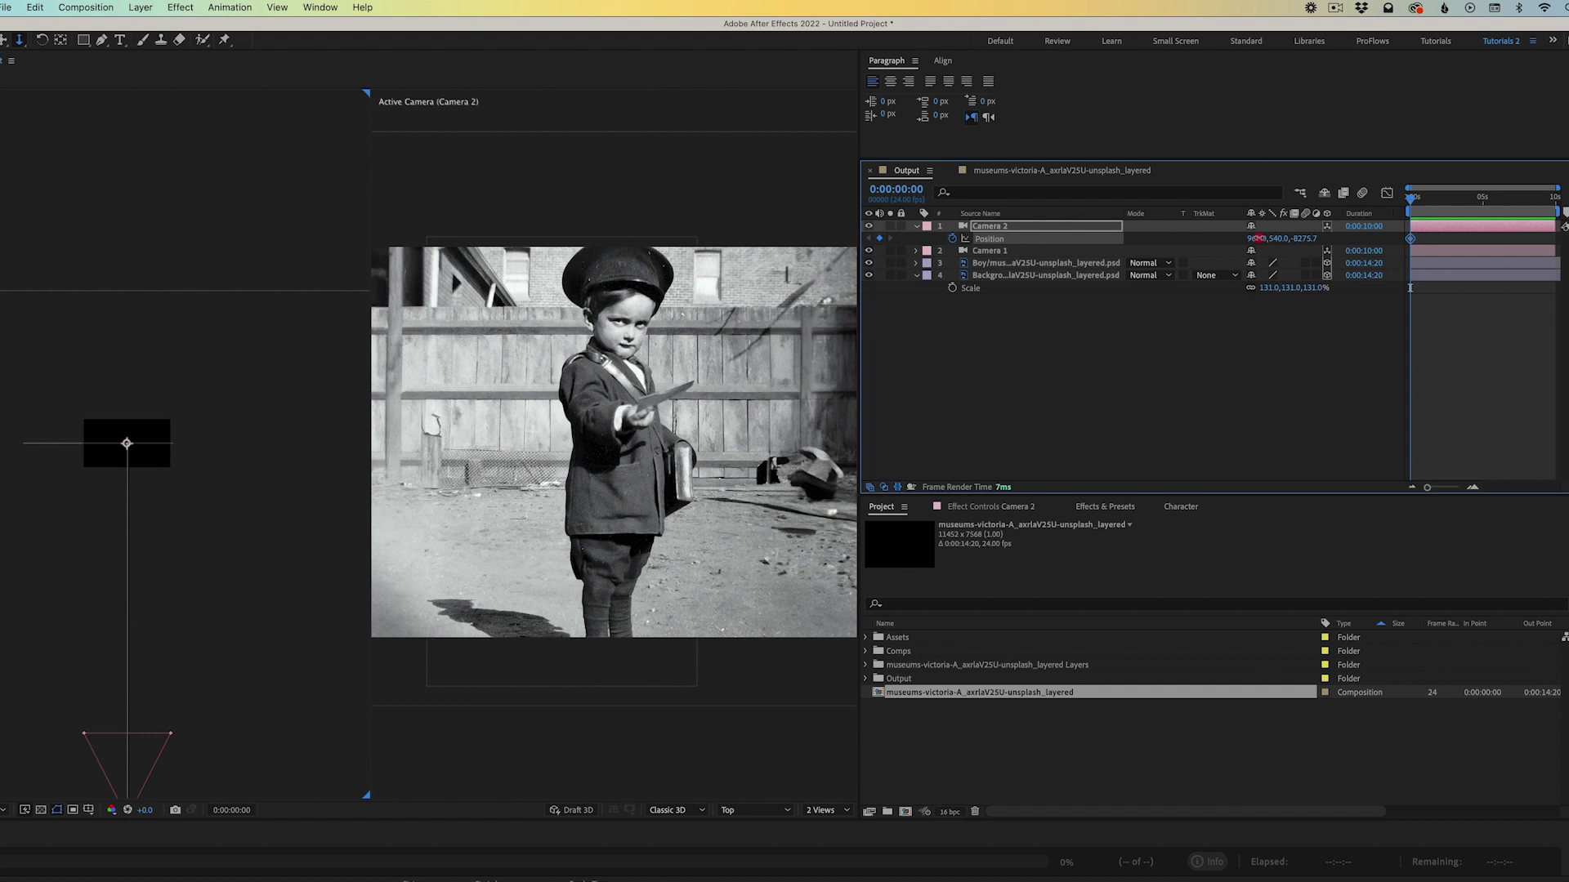
drag(1258, 238, 1364, 238)
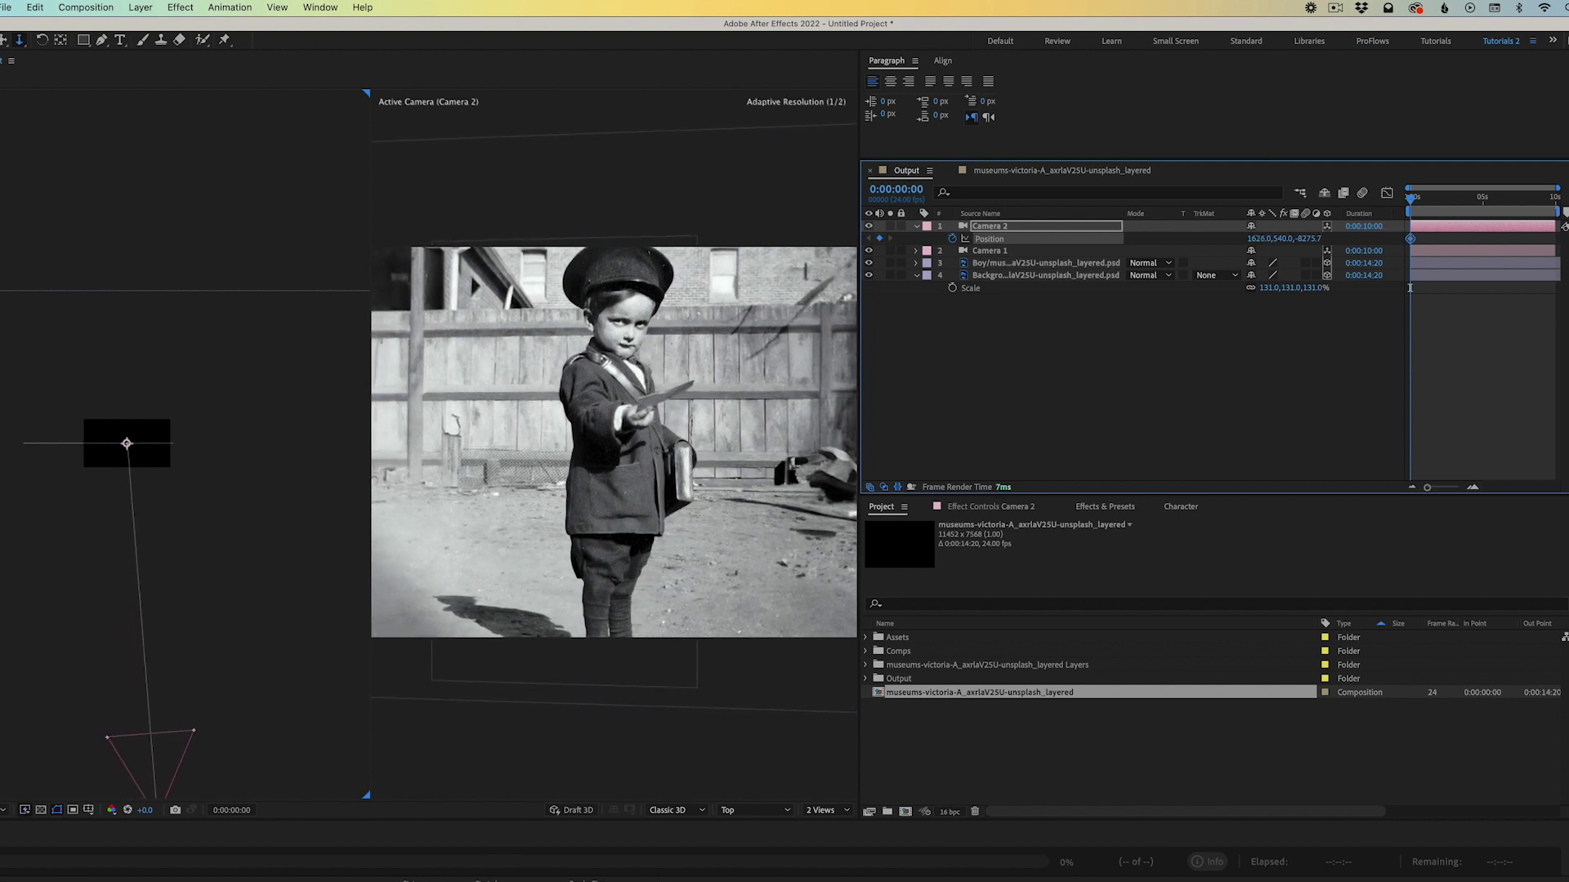
drag(1259, 238, 1089, 238)
key(space)
drag(426, 317, 106, 302)
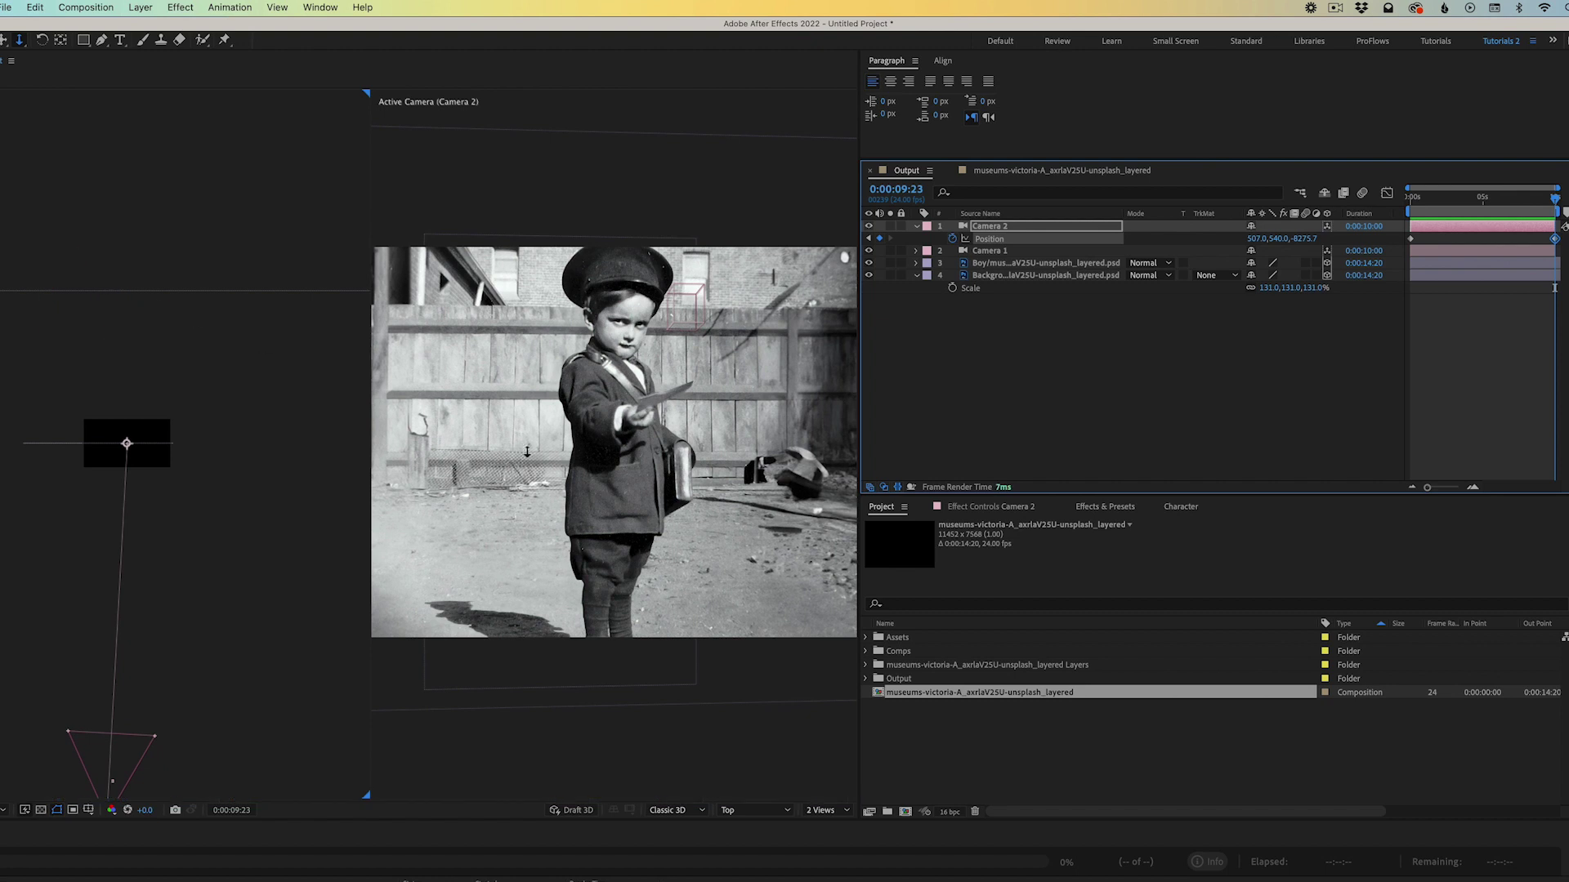
Return to 1 View and refine Camera 2's start and end positions to Z -8593.7 and -7386.7
click(838, 813)
click(831, 828)
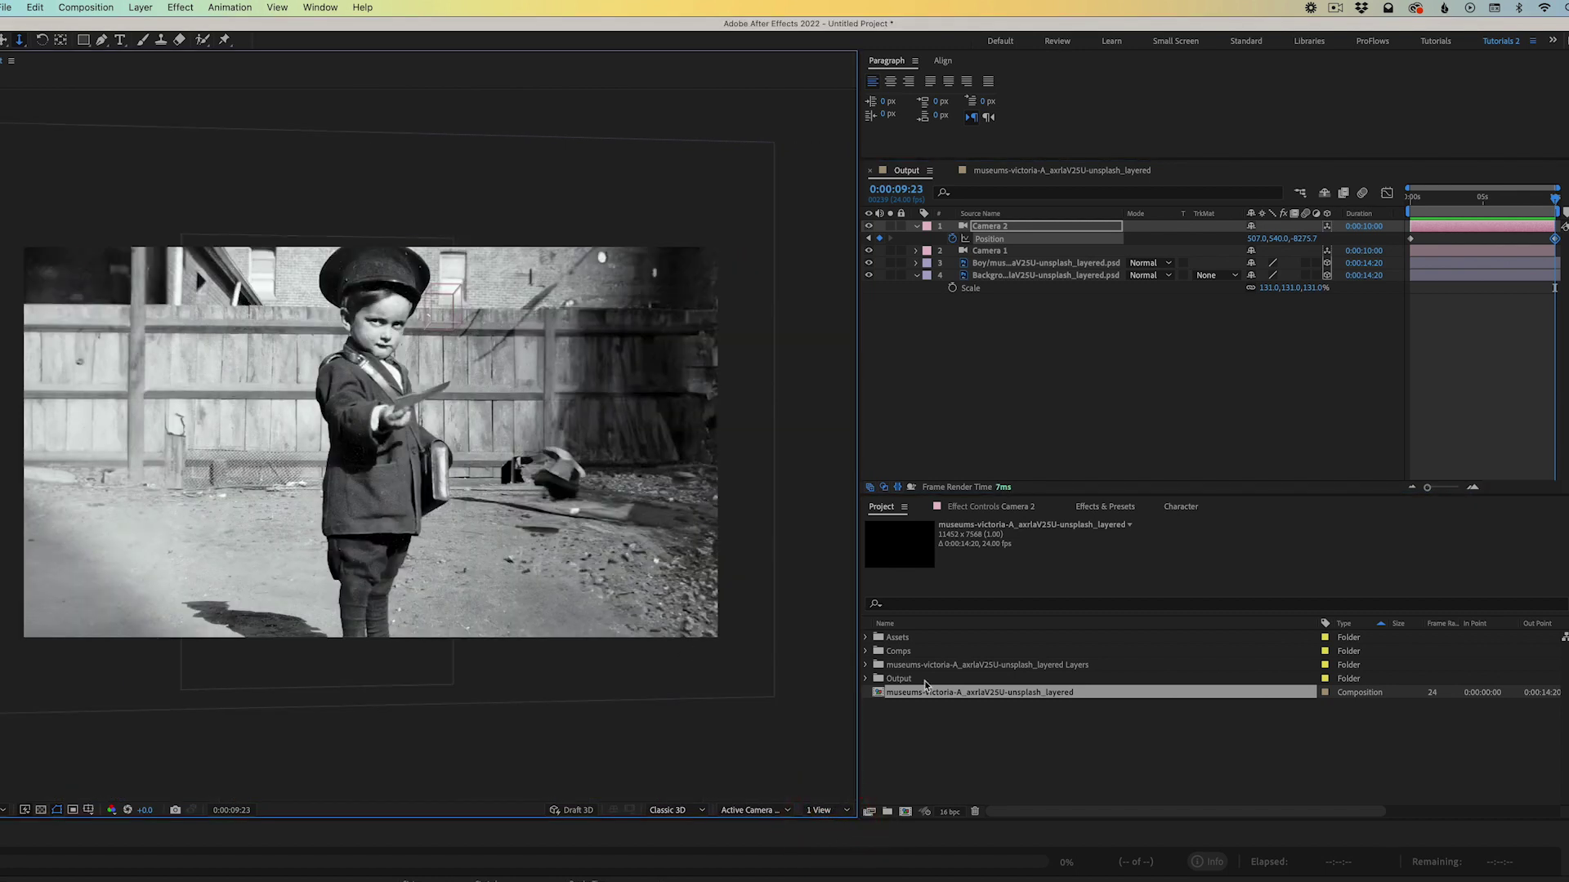
drag(1256, 242, 1199, 238)
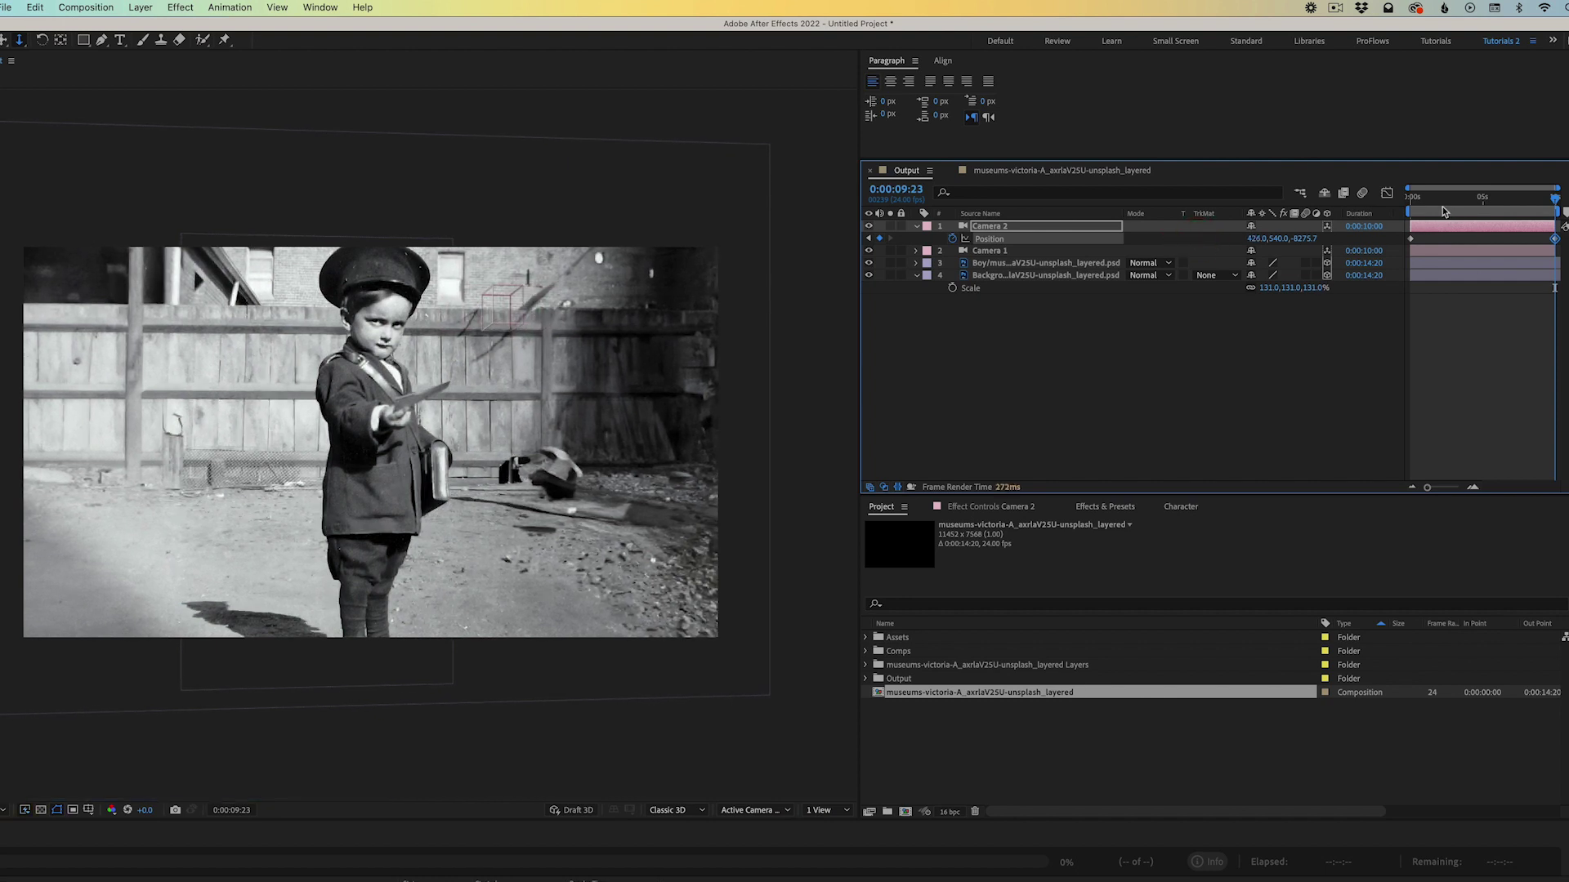
drag(1432, 199, 1556, 200)
drag(1319, 240, 1471, 240)
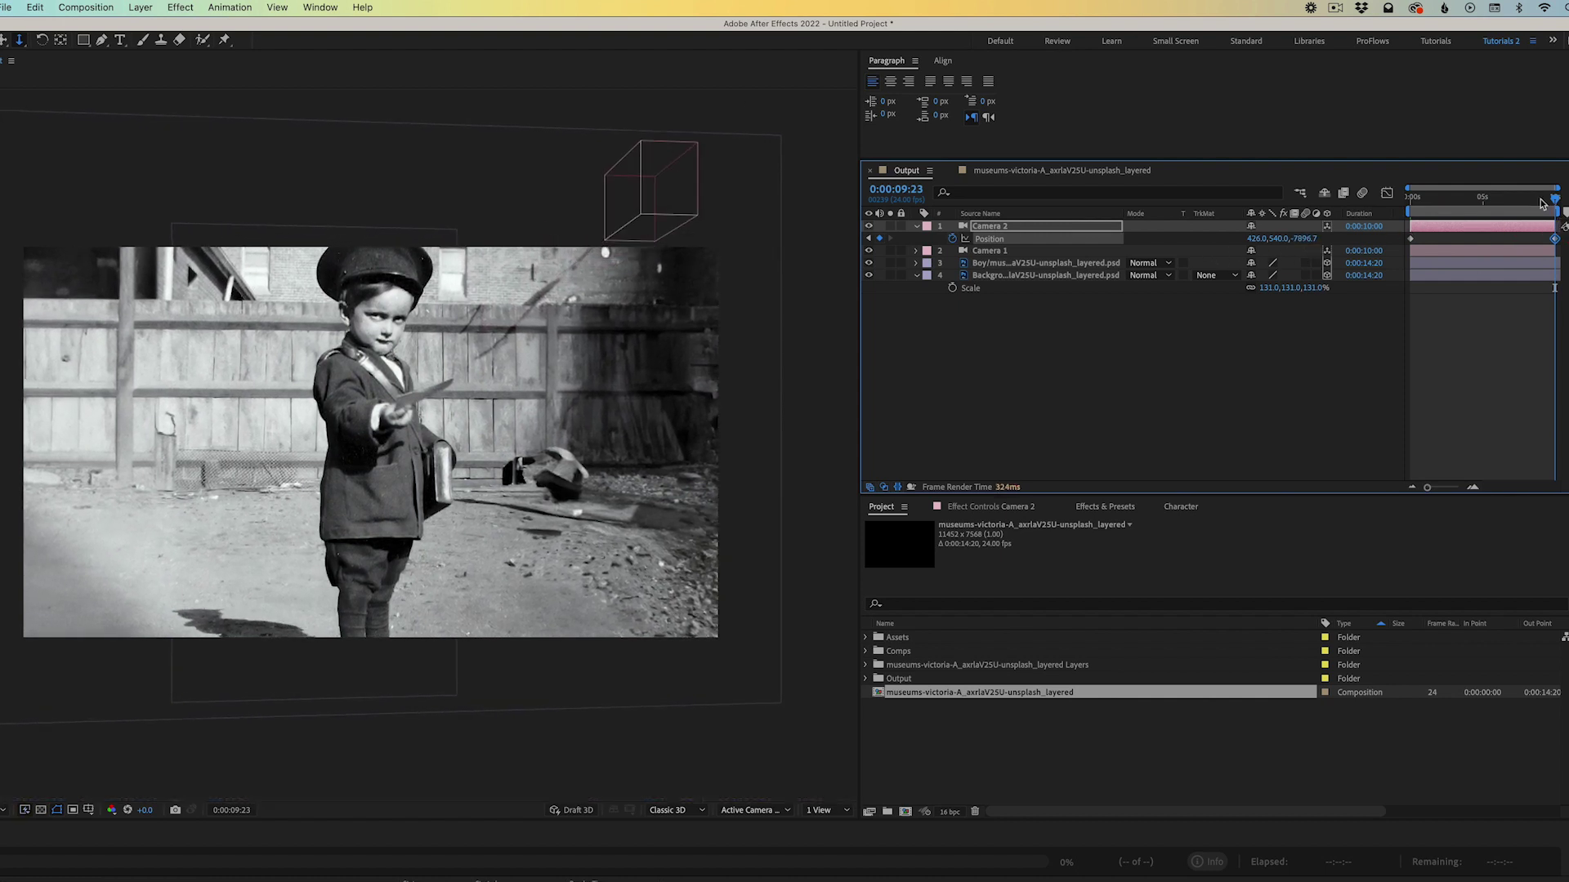
key(Home)
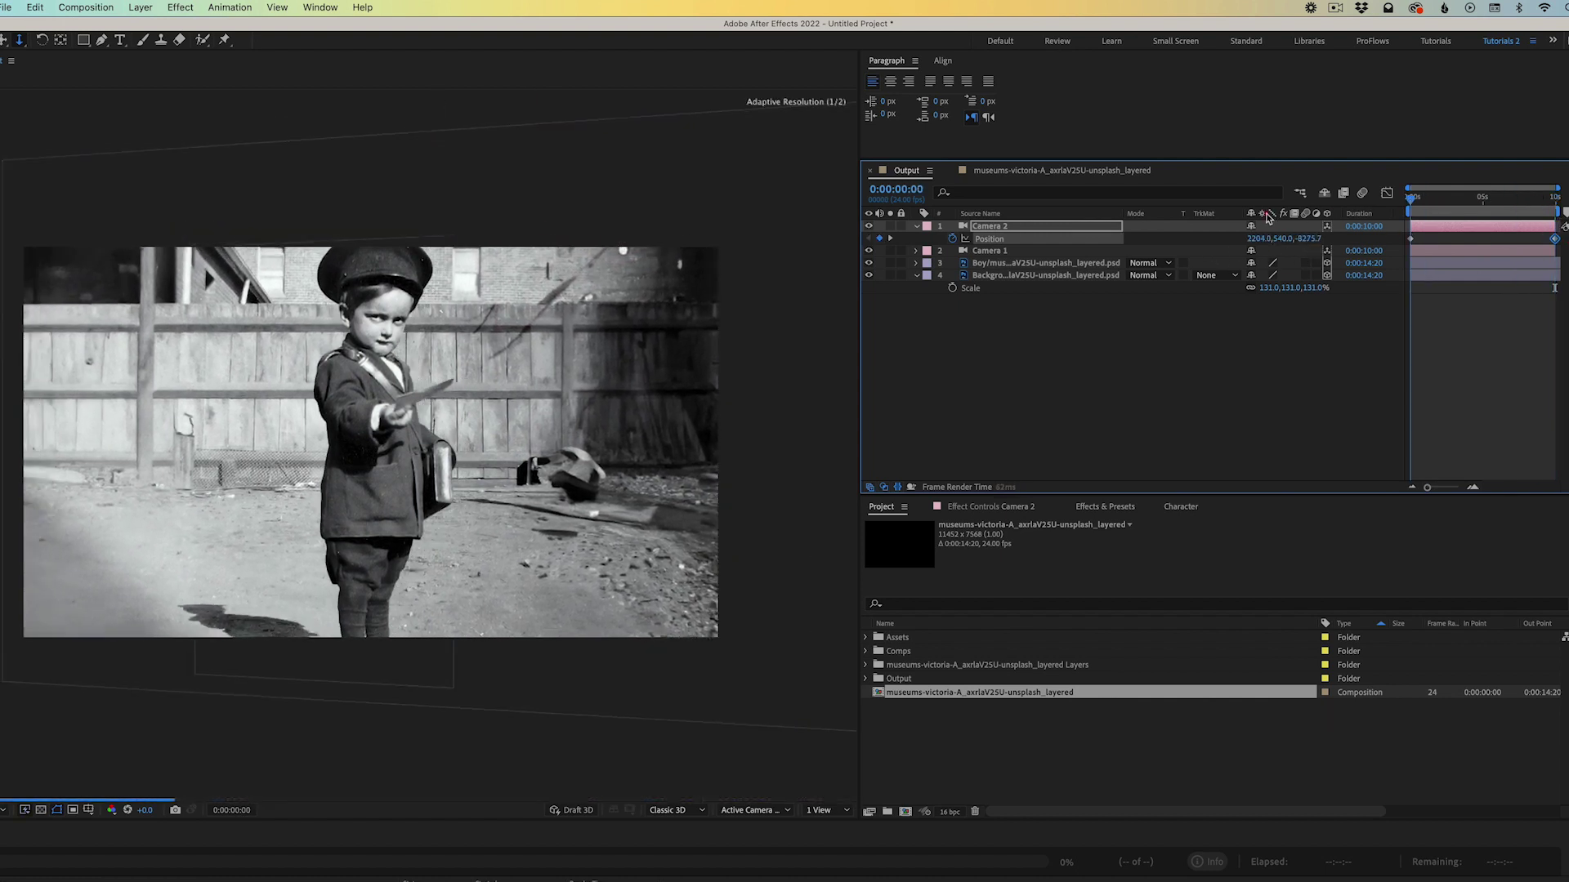
drag(1307, 239, 1091, 245)
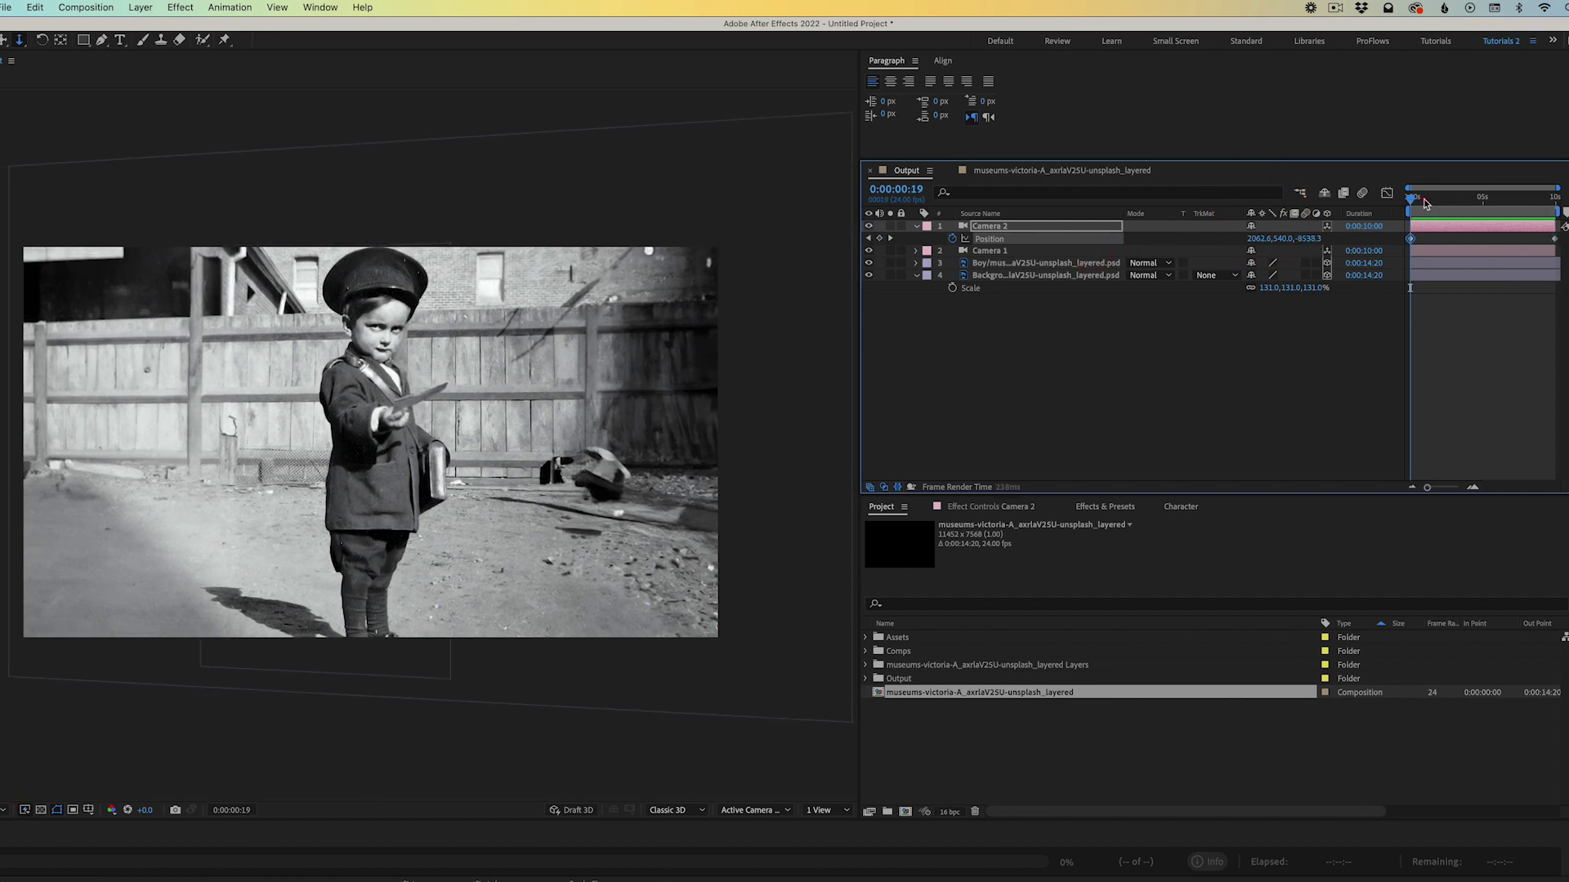
key(End)
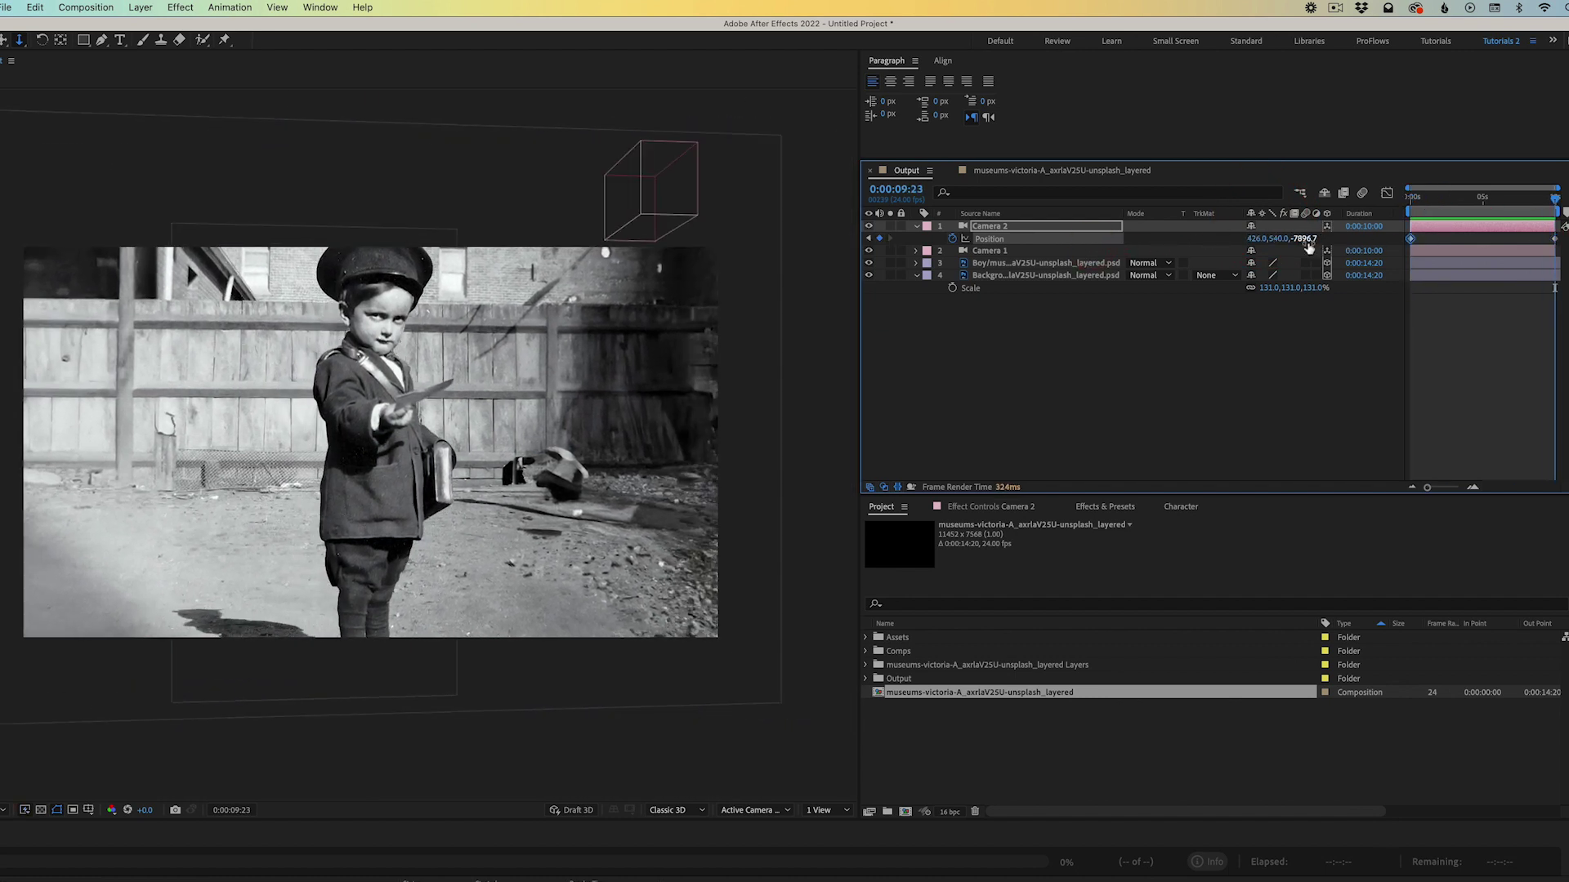
drag(1308, 247, 1517, 245)
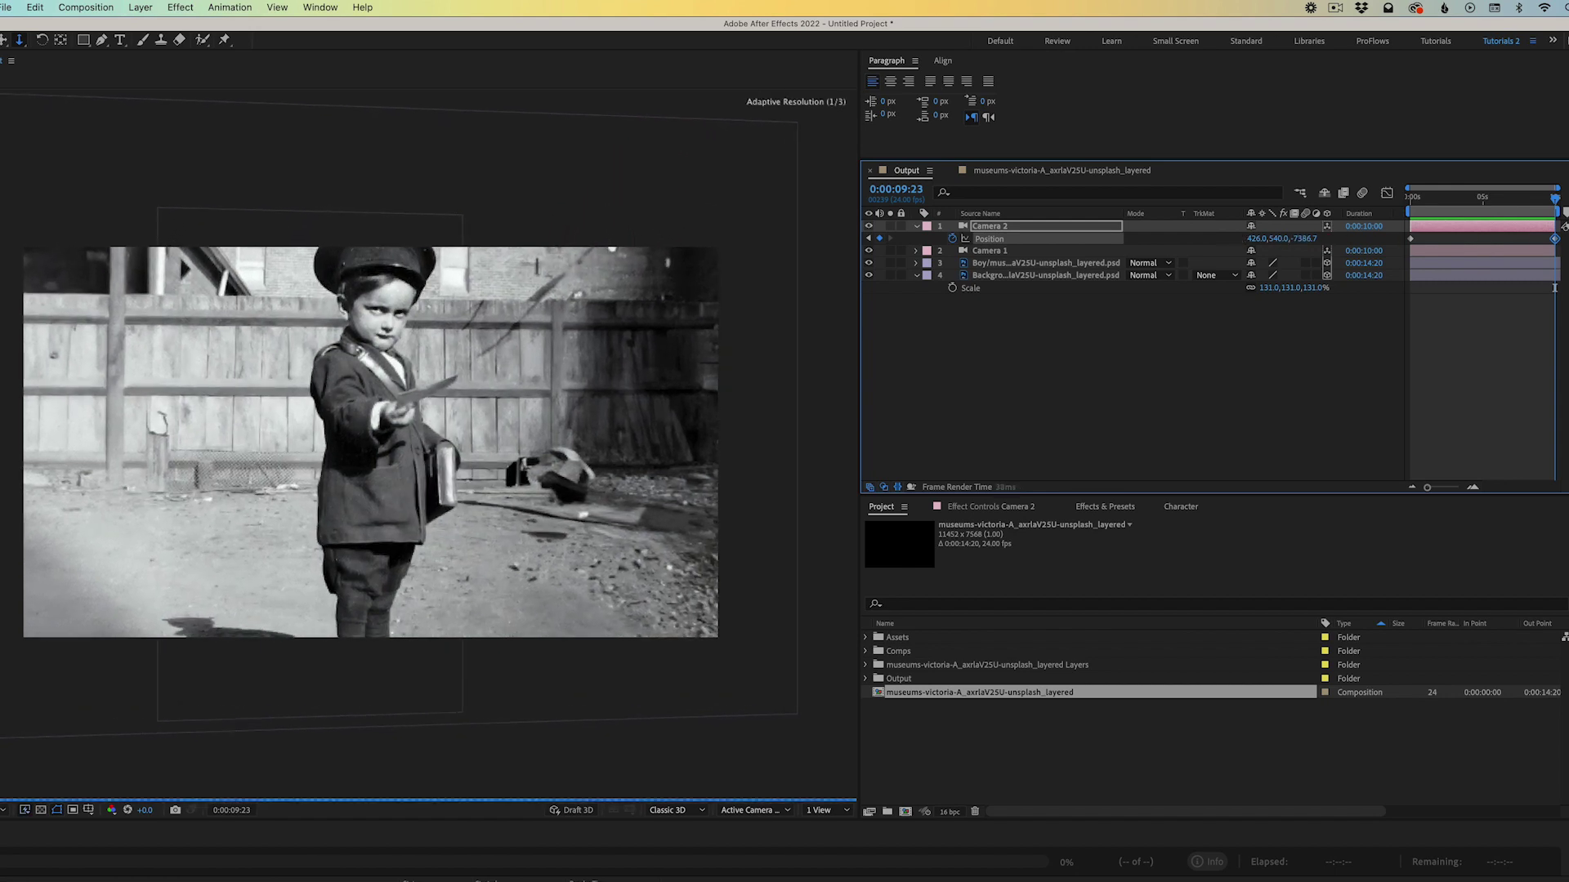
key(Home)
Turn on Camera 2's Depth of Field, widen its aperture, and switch to 2 Views
click(1252, 339)
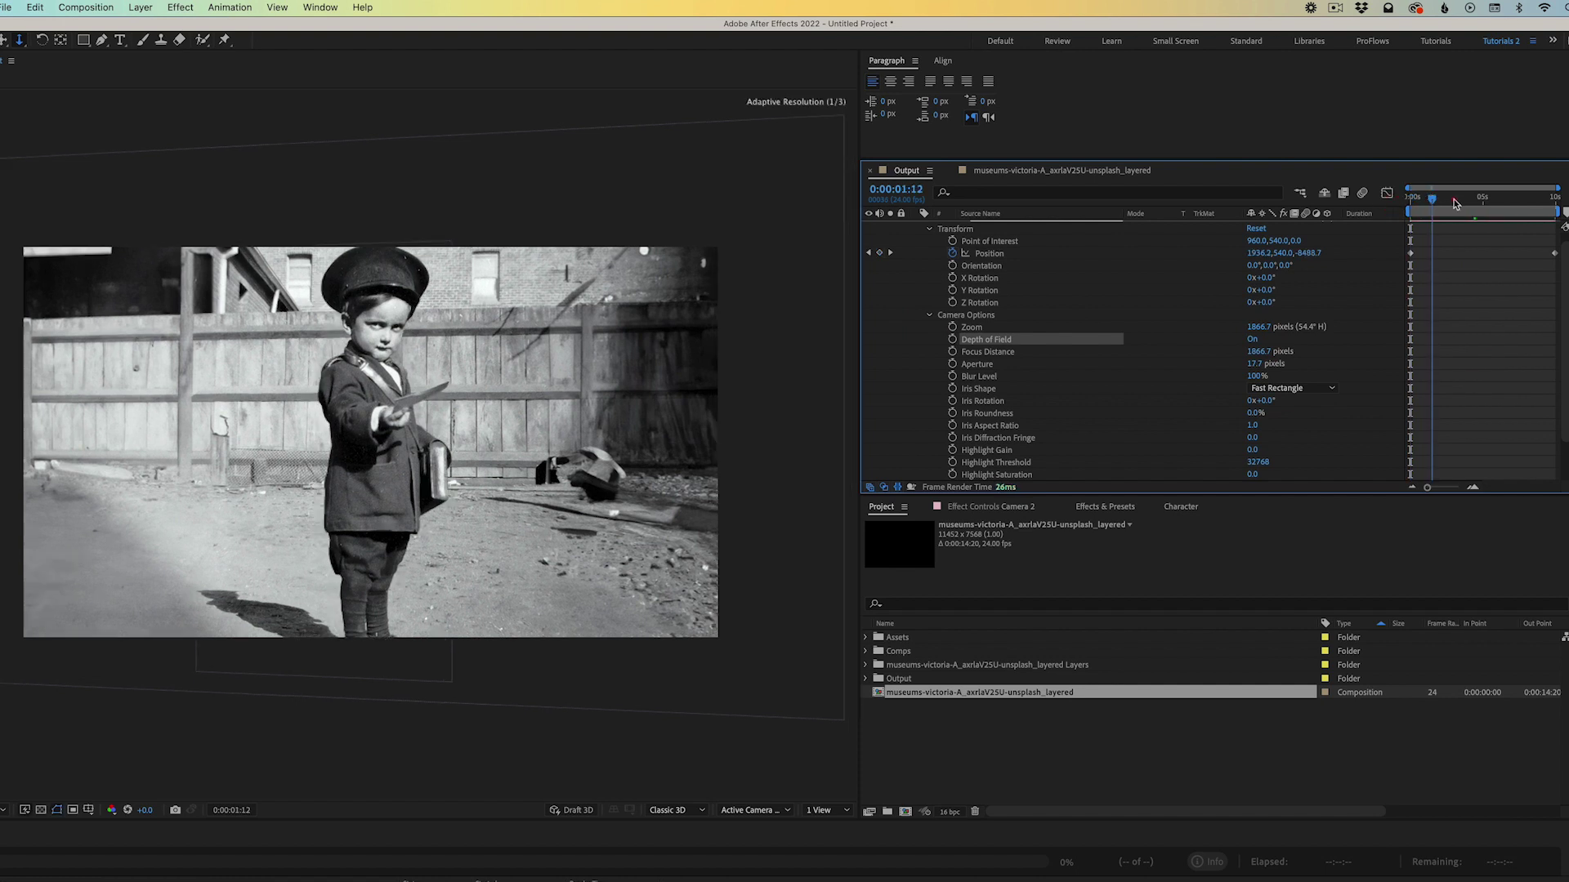
scroll(1317, 383, up, 1)
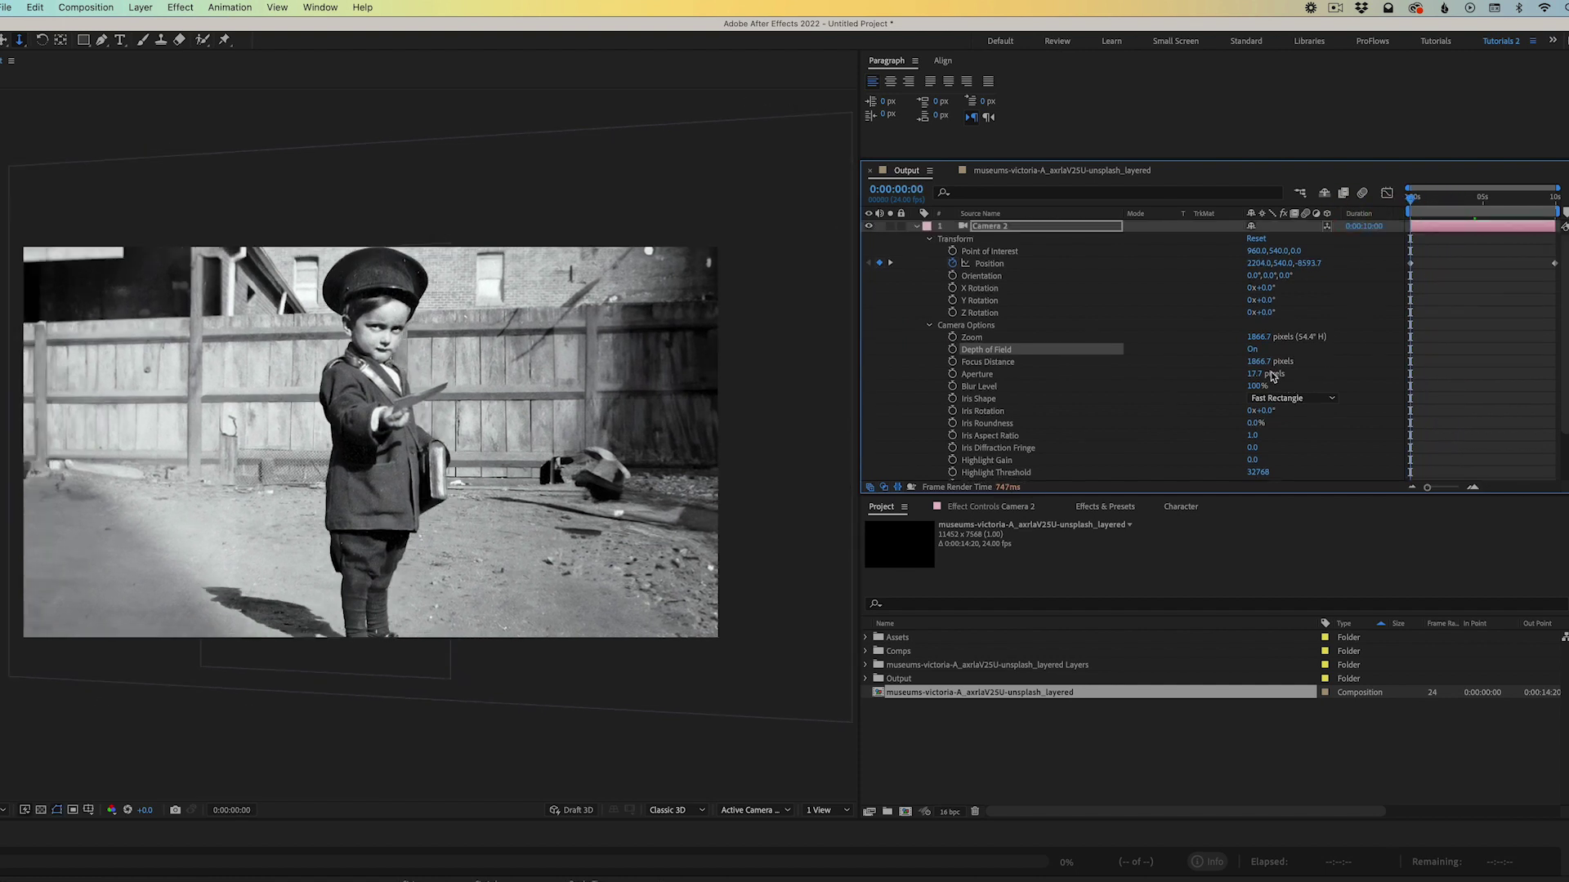
drag(1256, 378, 1296, 376)
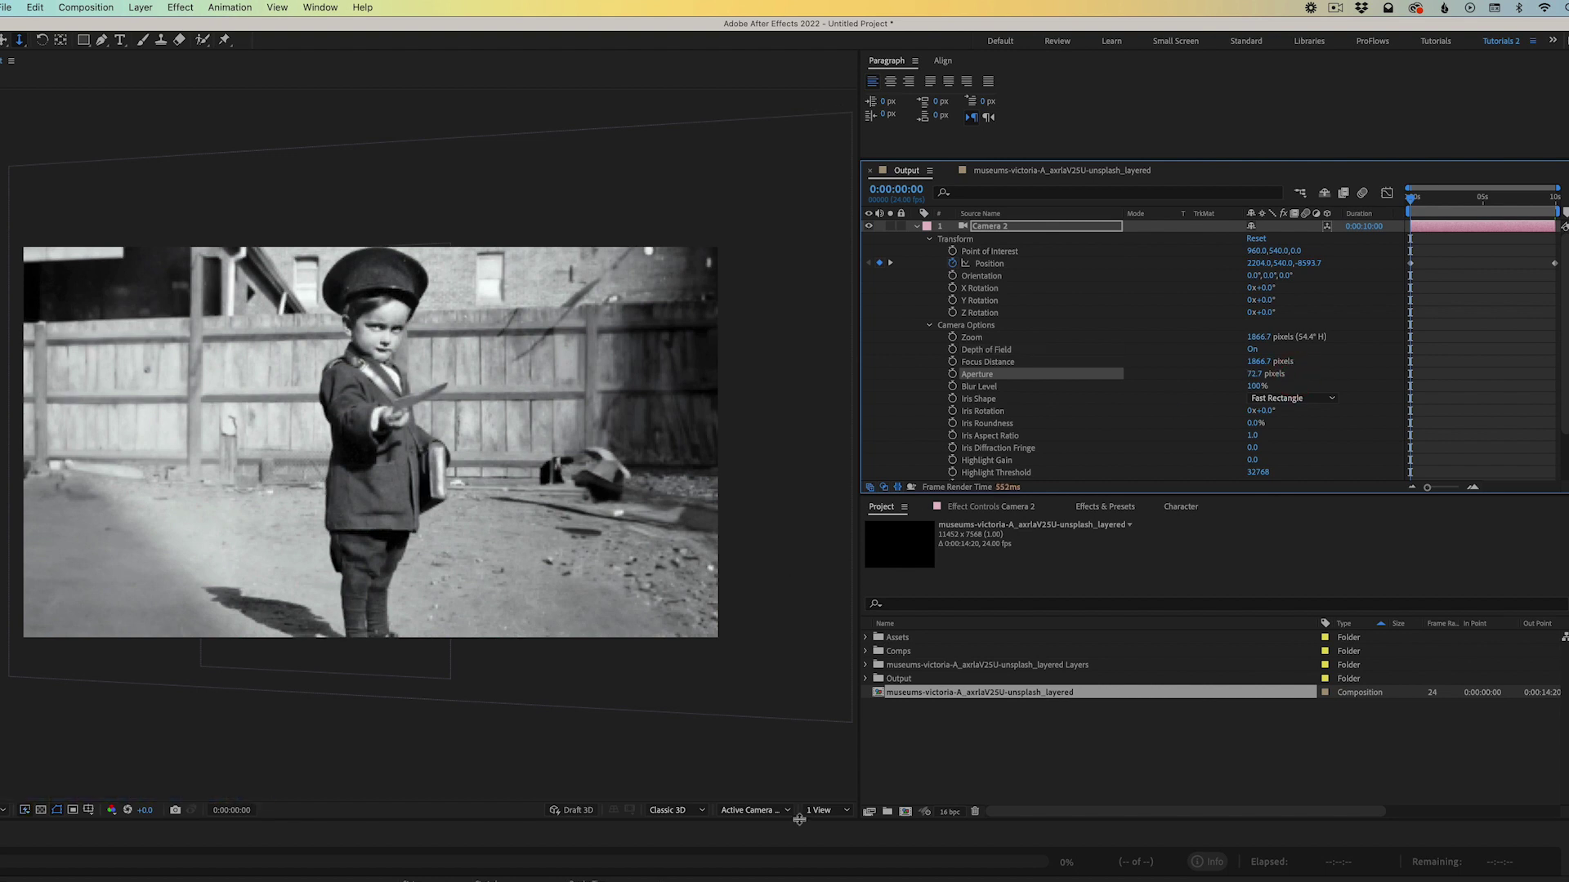
click(829, 811)
click(825, 828)
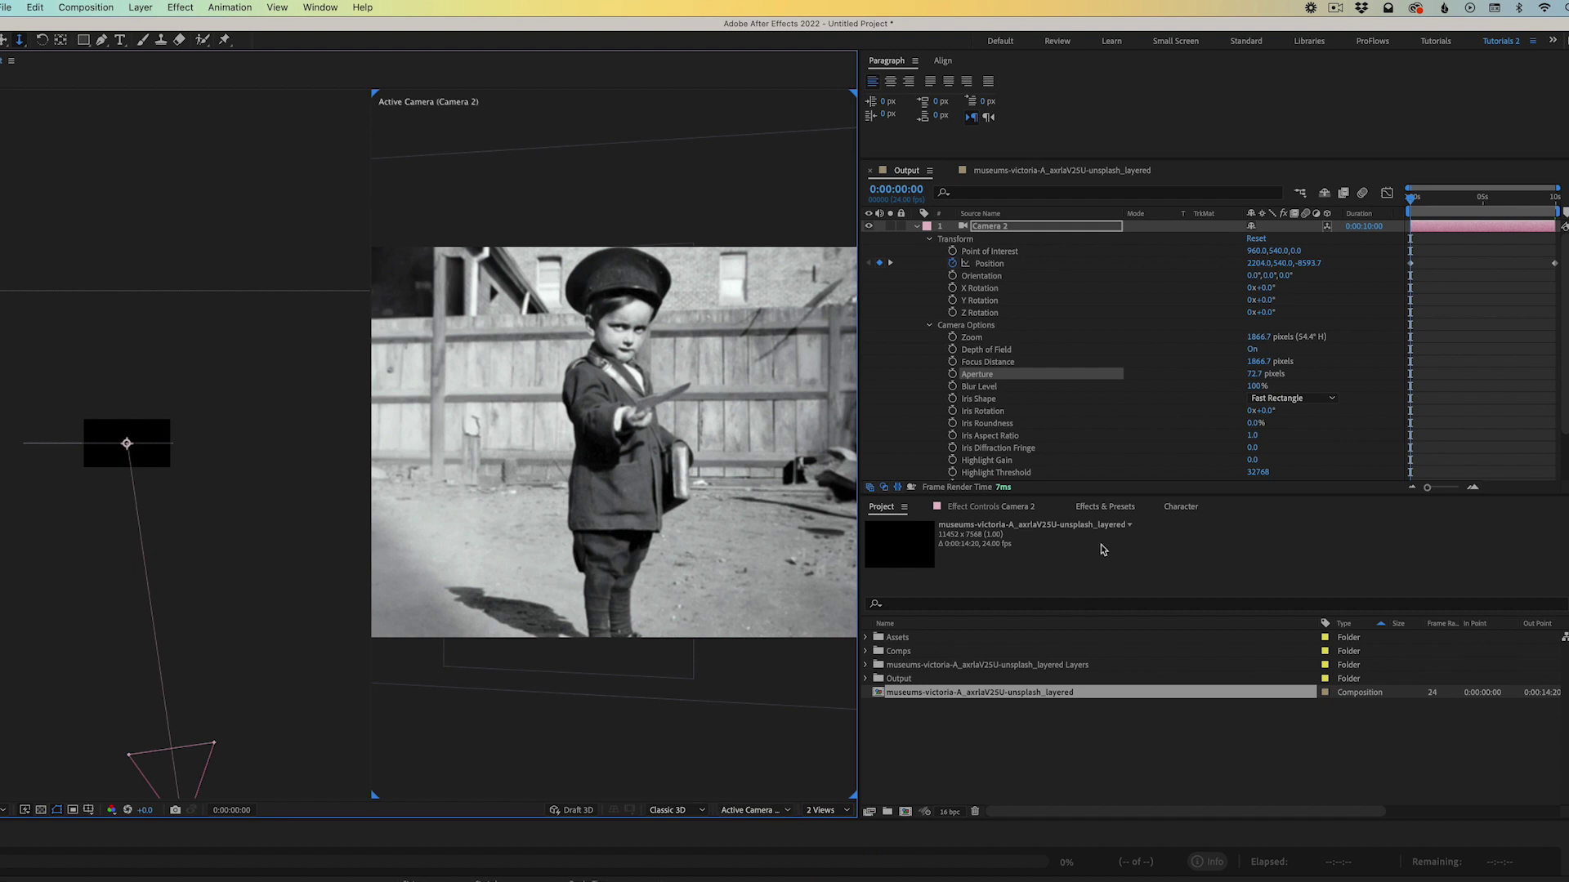
Set Camera 2's Focus Distance to 8500 and widen the Aperture to about 677 pixels
drag(1258, 367, 1279, 361)
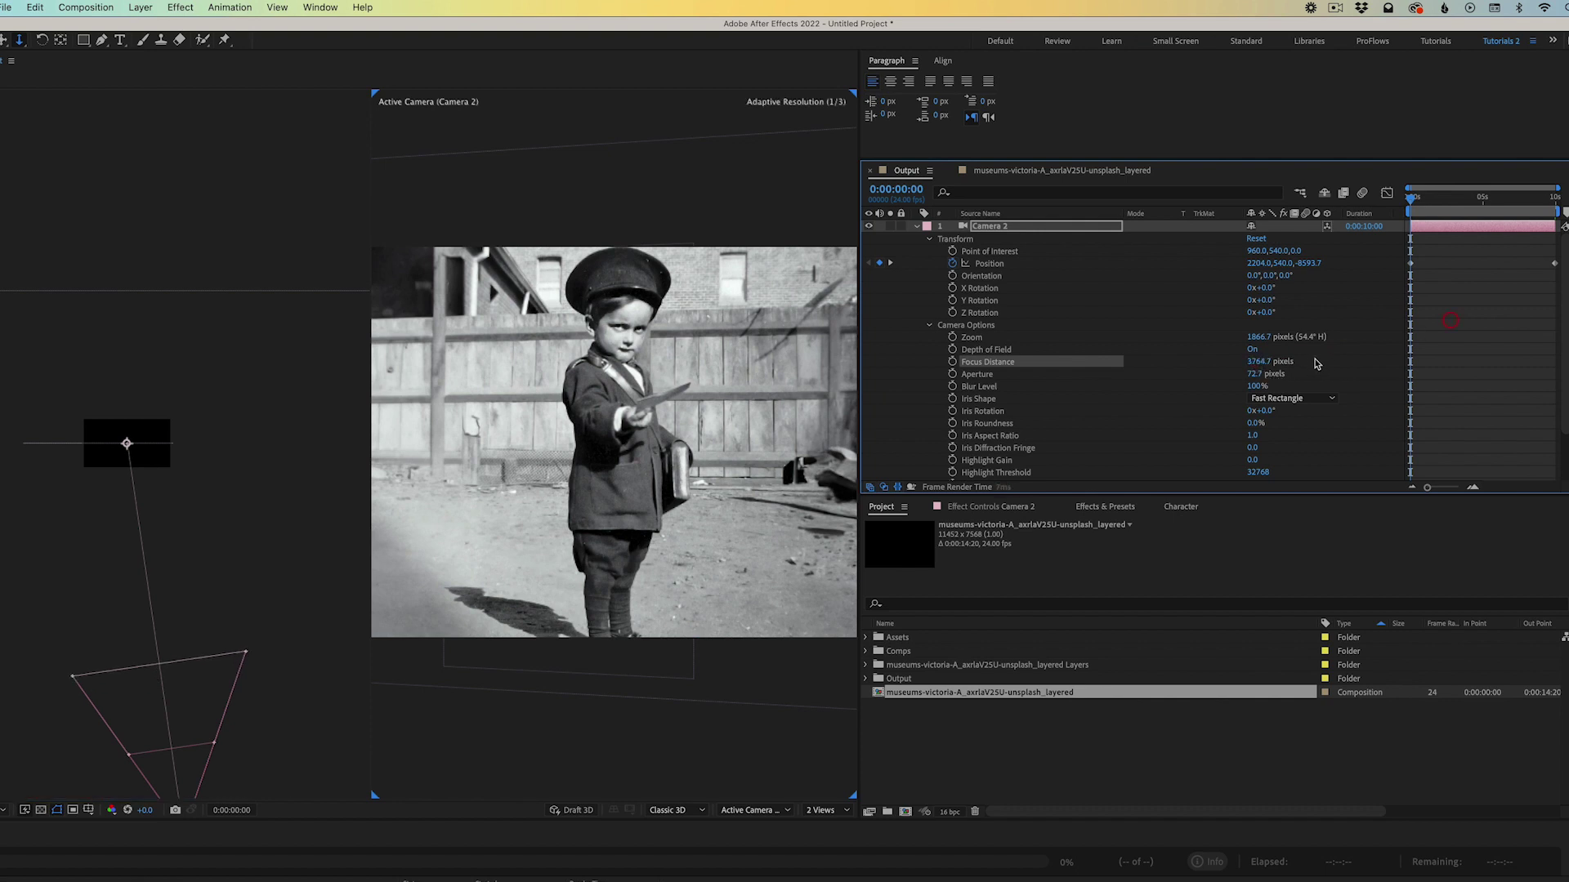
click(1285, 365)
text(85)
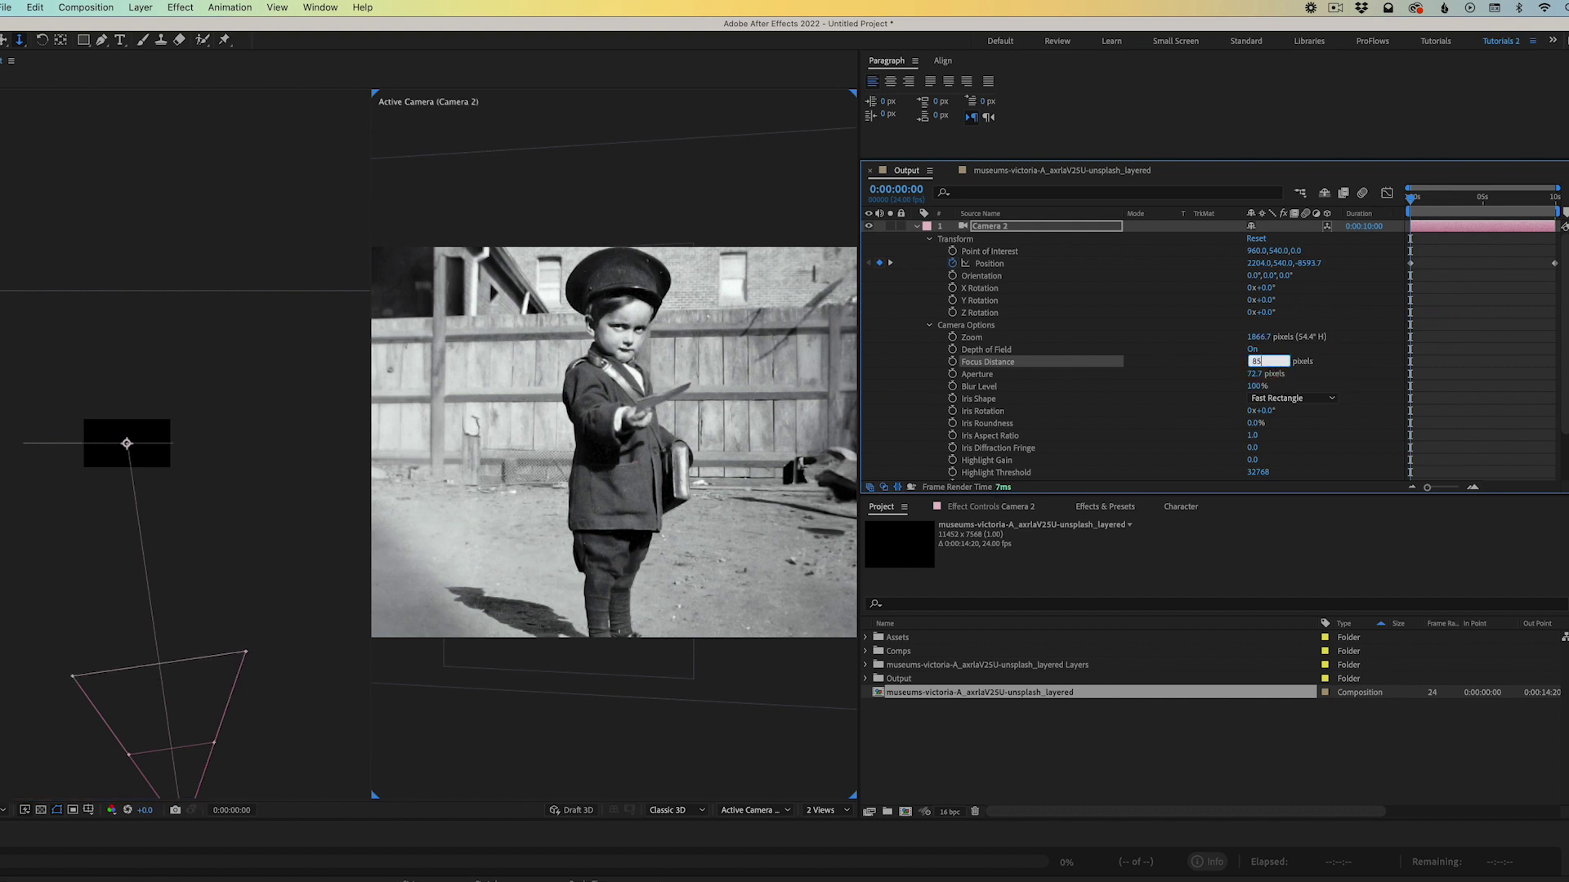
text(00)
key(Return)
drag(1256, 374, 1349, 372)
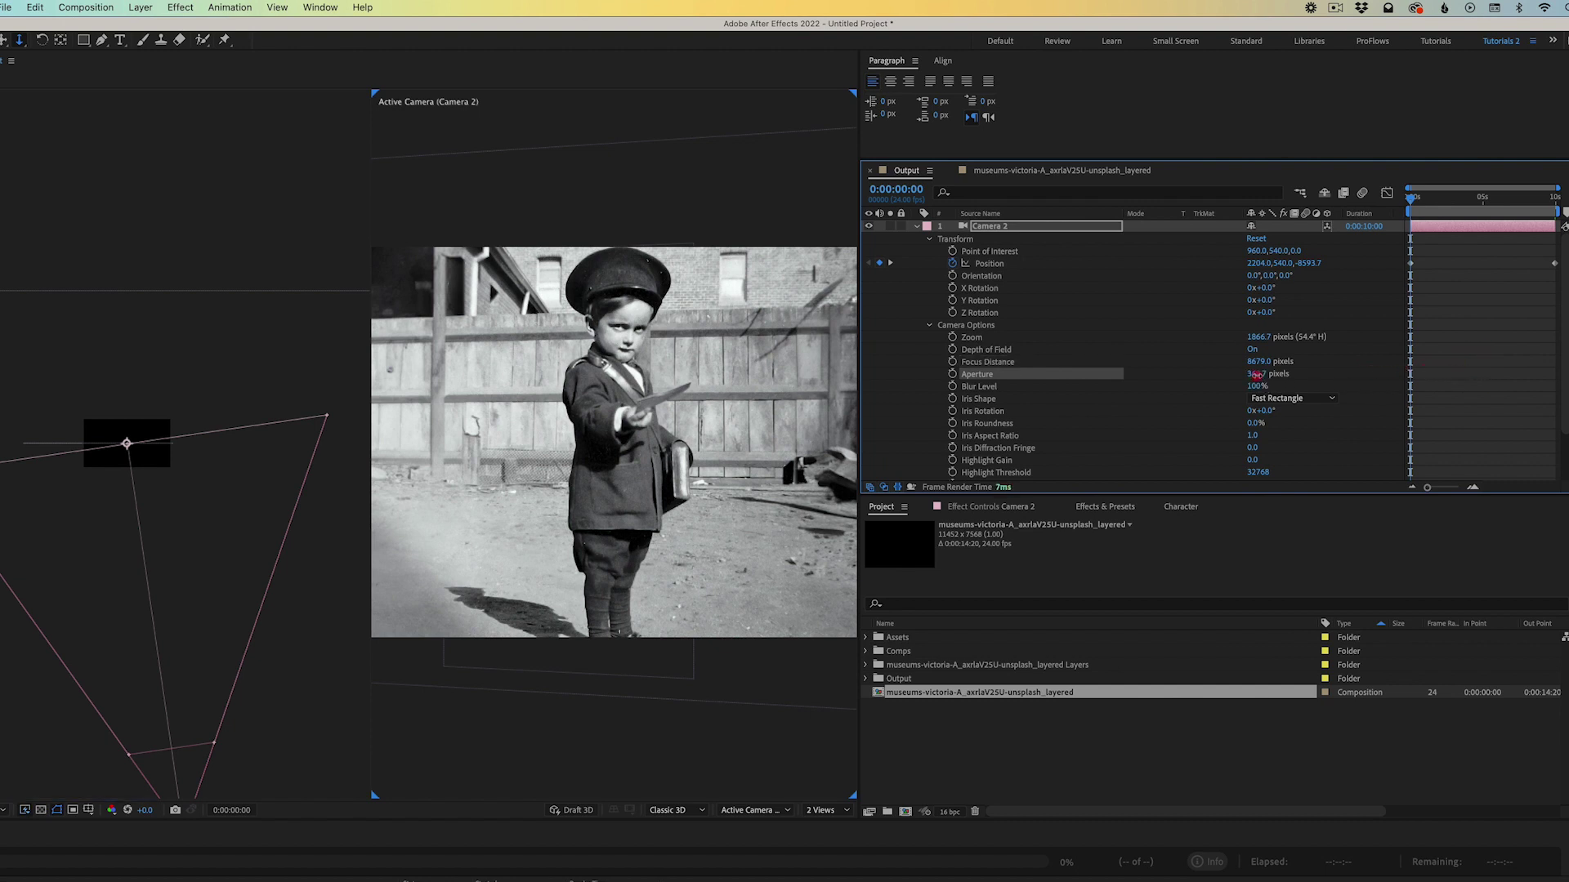
drag(1255, 373, 1438, 365)
Return the viewer to a single view and toggle Camera 2's depth of field off and back on
click(838, 816)
click(836, 827)
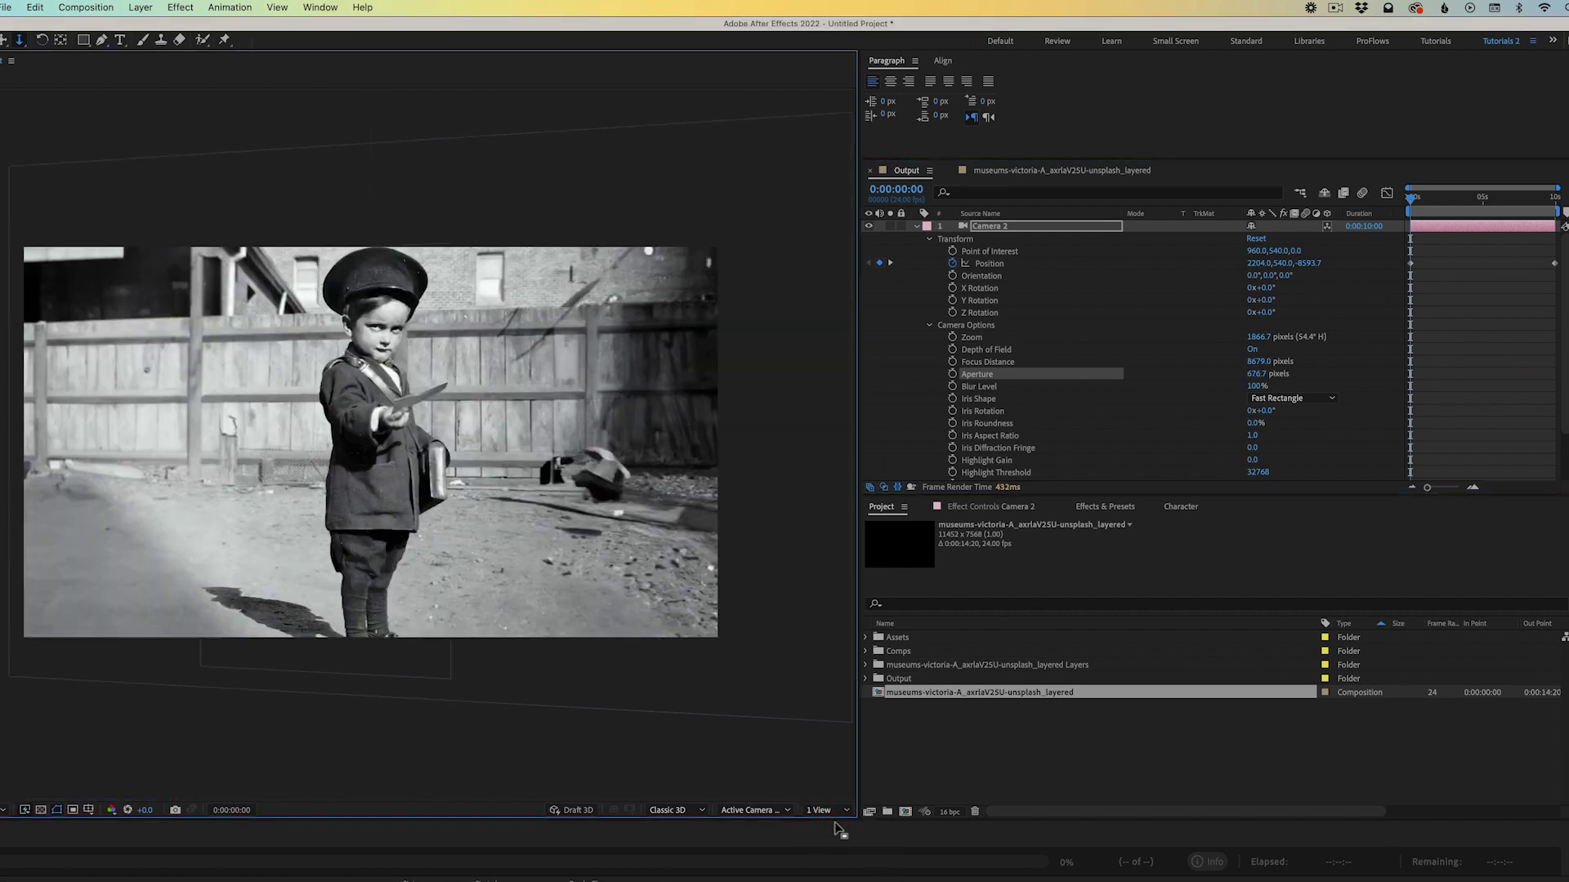
click(1253, 351)
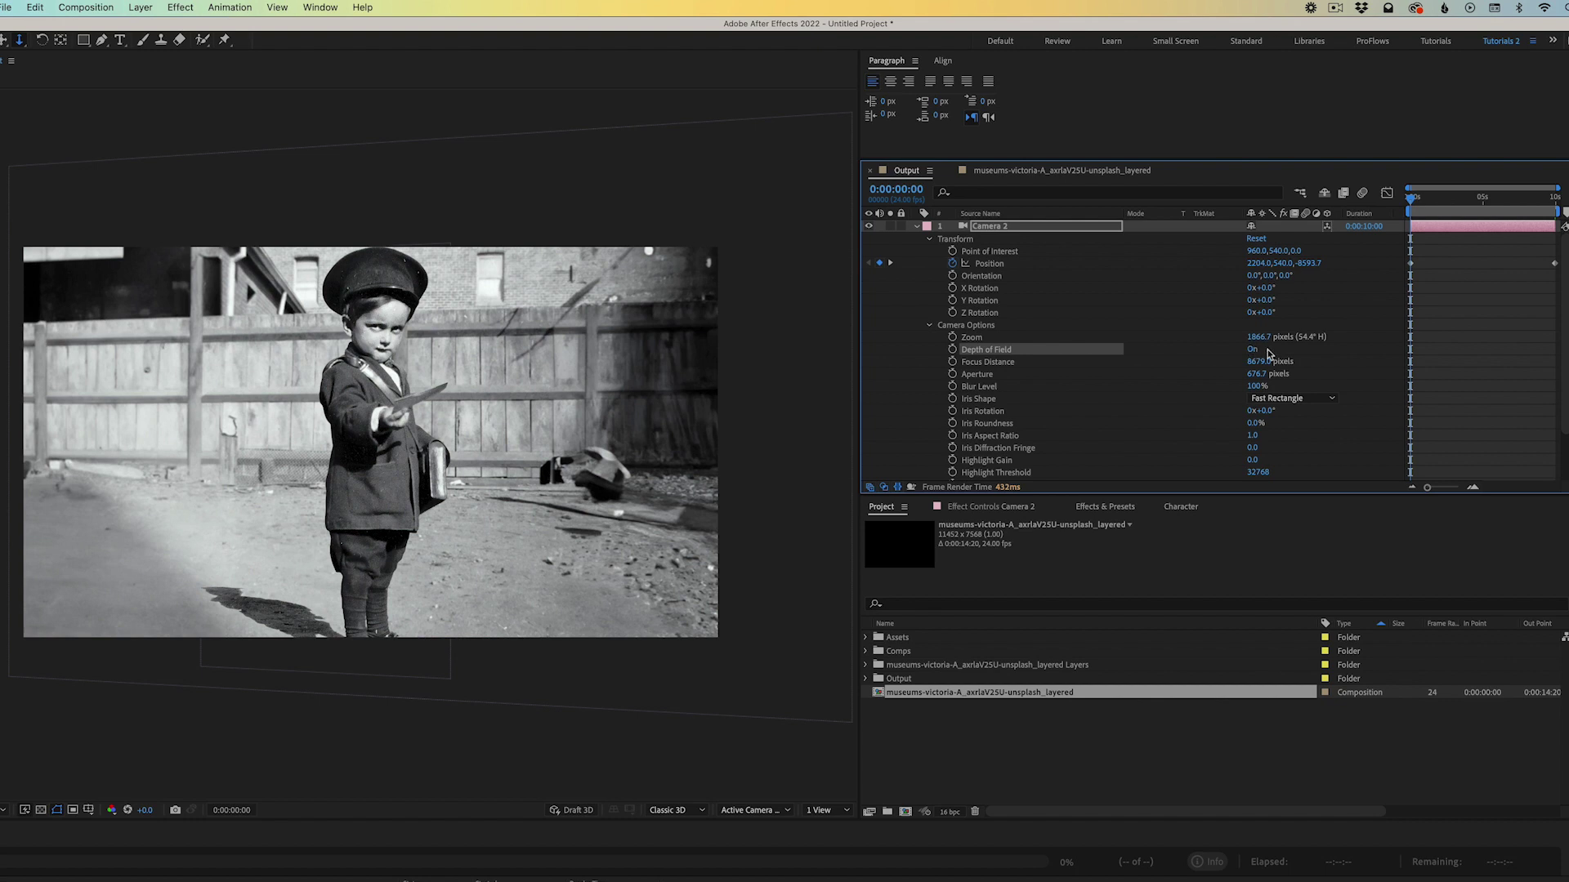
click(1253, 350)
click(1253, 350)
Give Camera 2 a 1000-pixel aperture, 150% blur level and Heptagon iris shape
click(1256, 373)
text(1000)
key(Return)
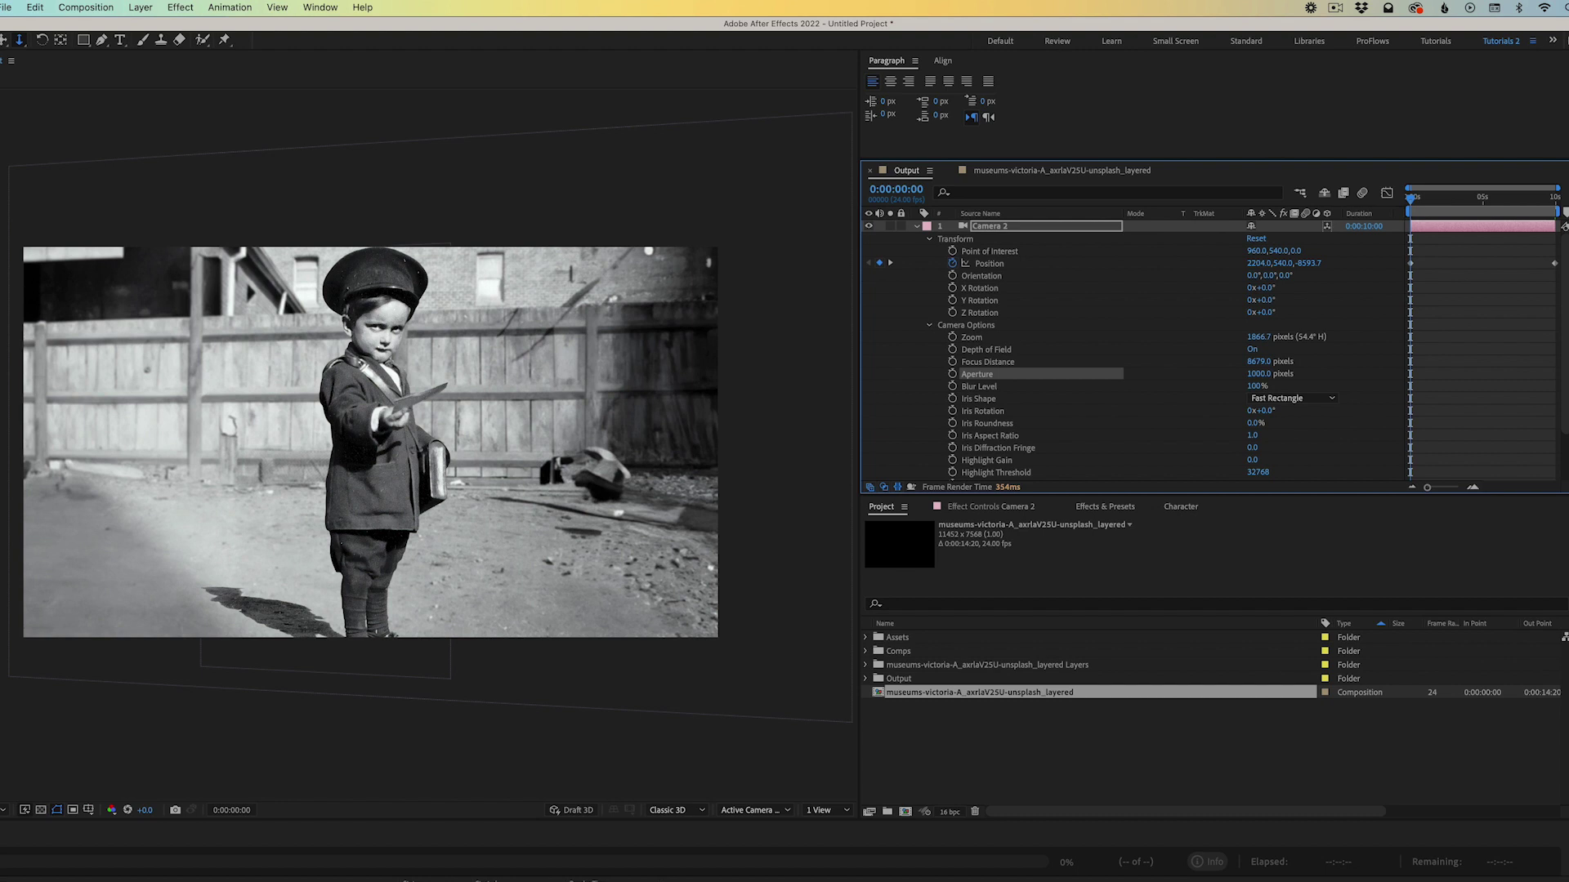
click(1257, 386)
text(200)
key(Return)
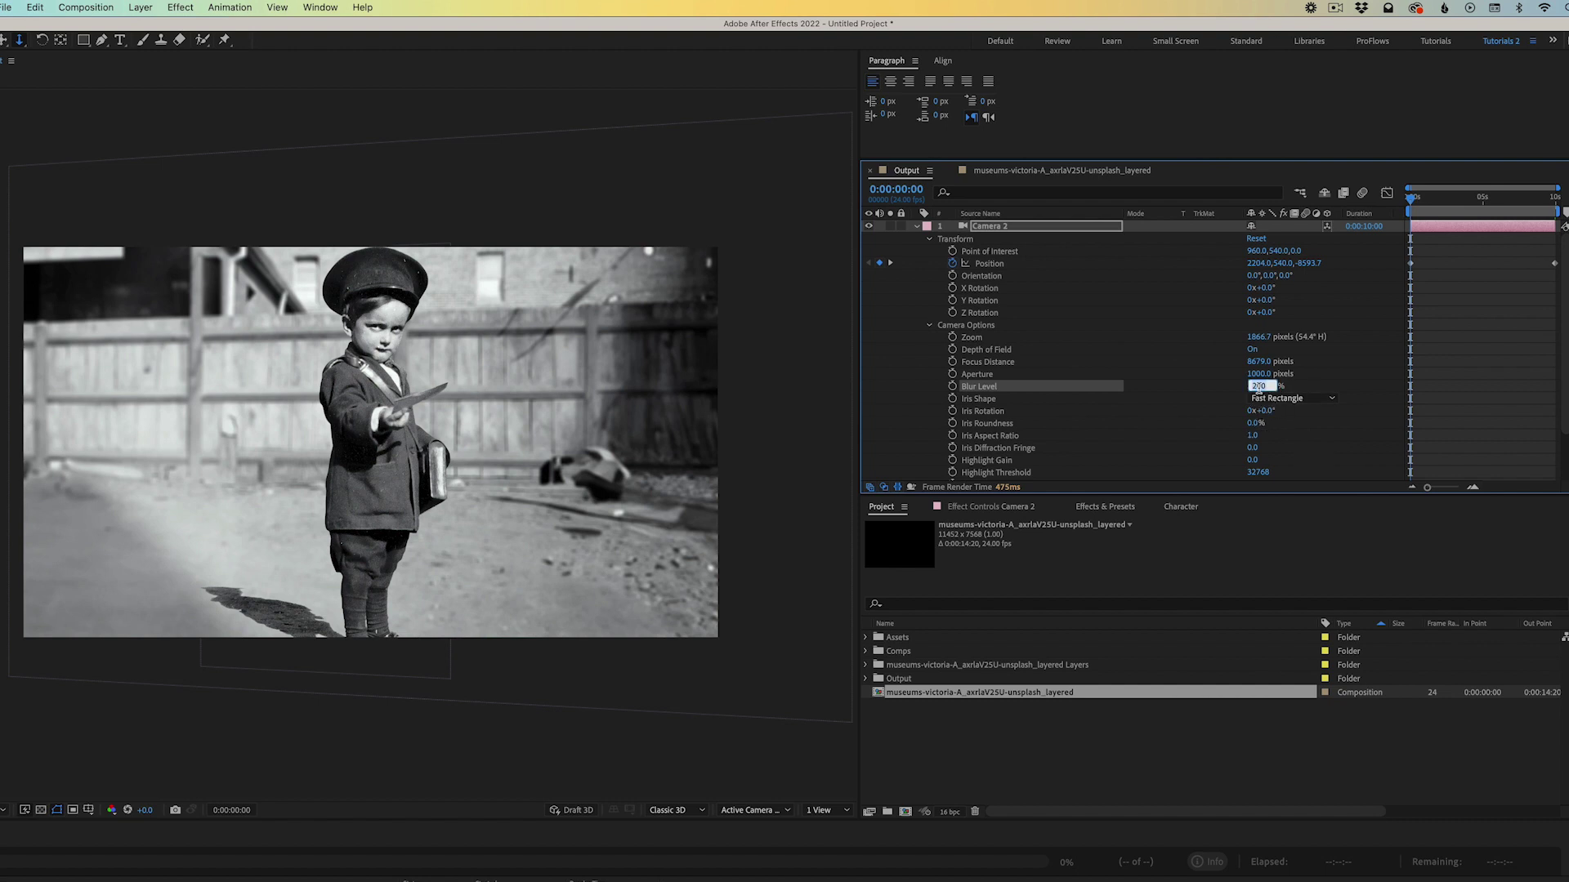
text(150)
key(Return)
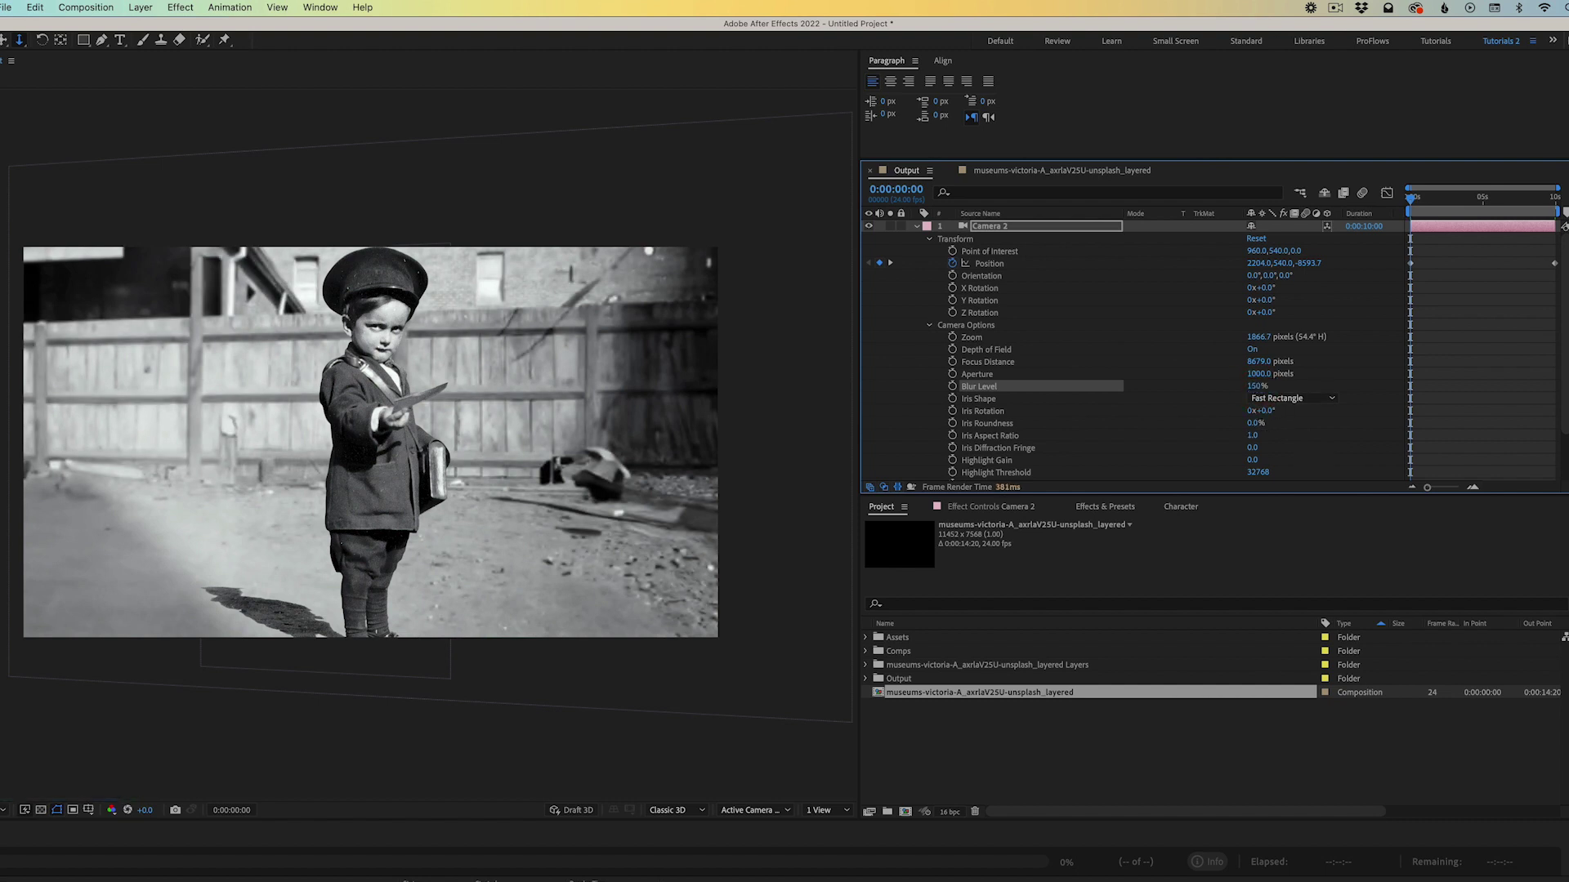
click(1284, 402)
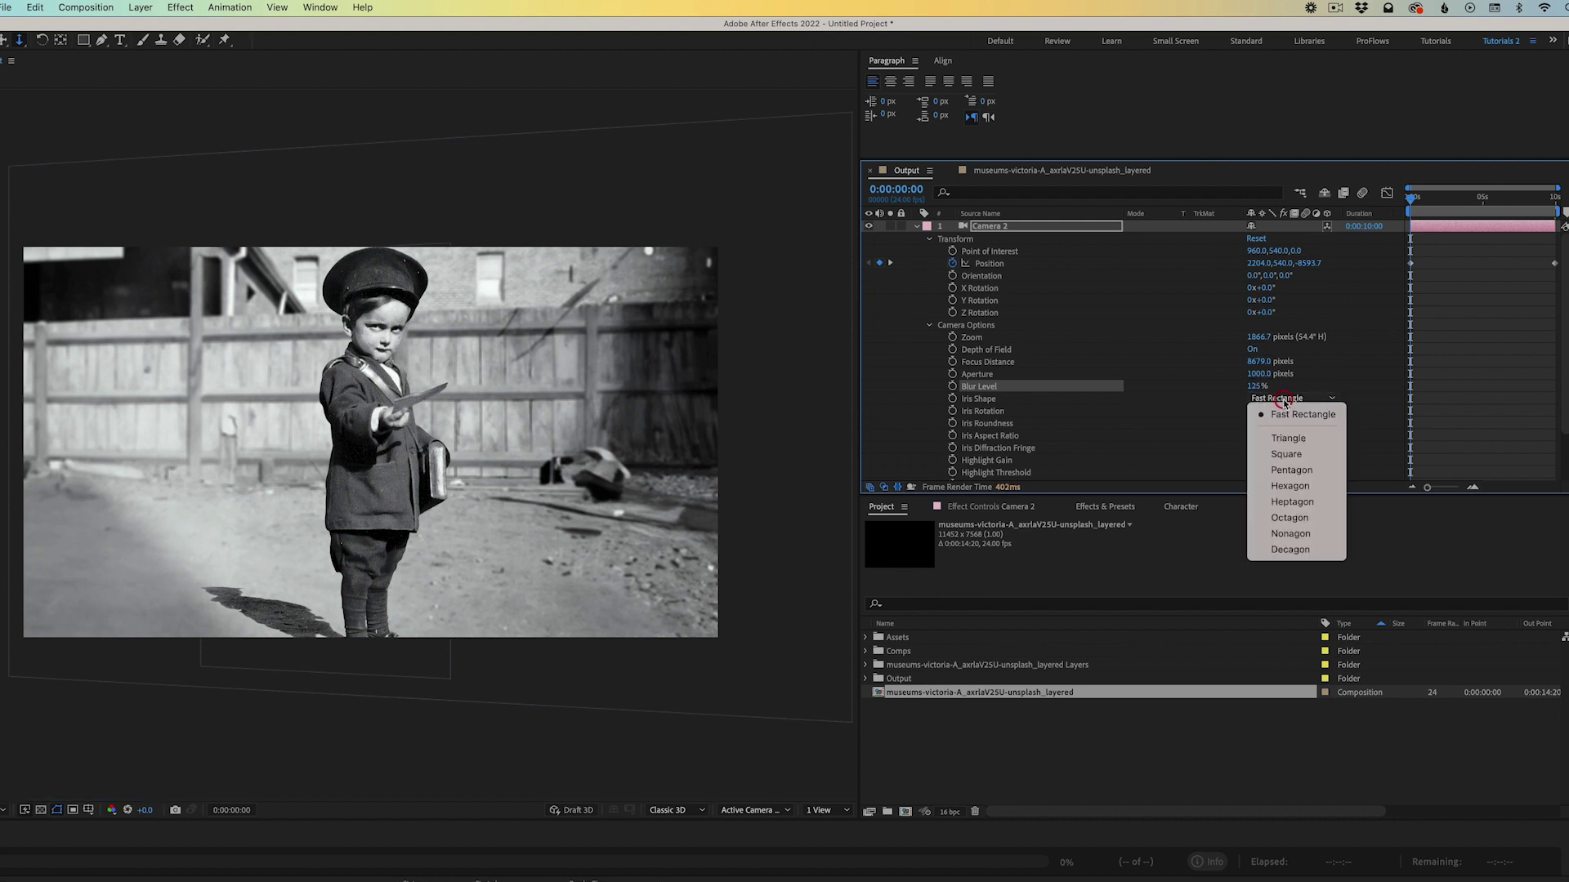
click(1307, 502)
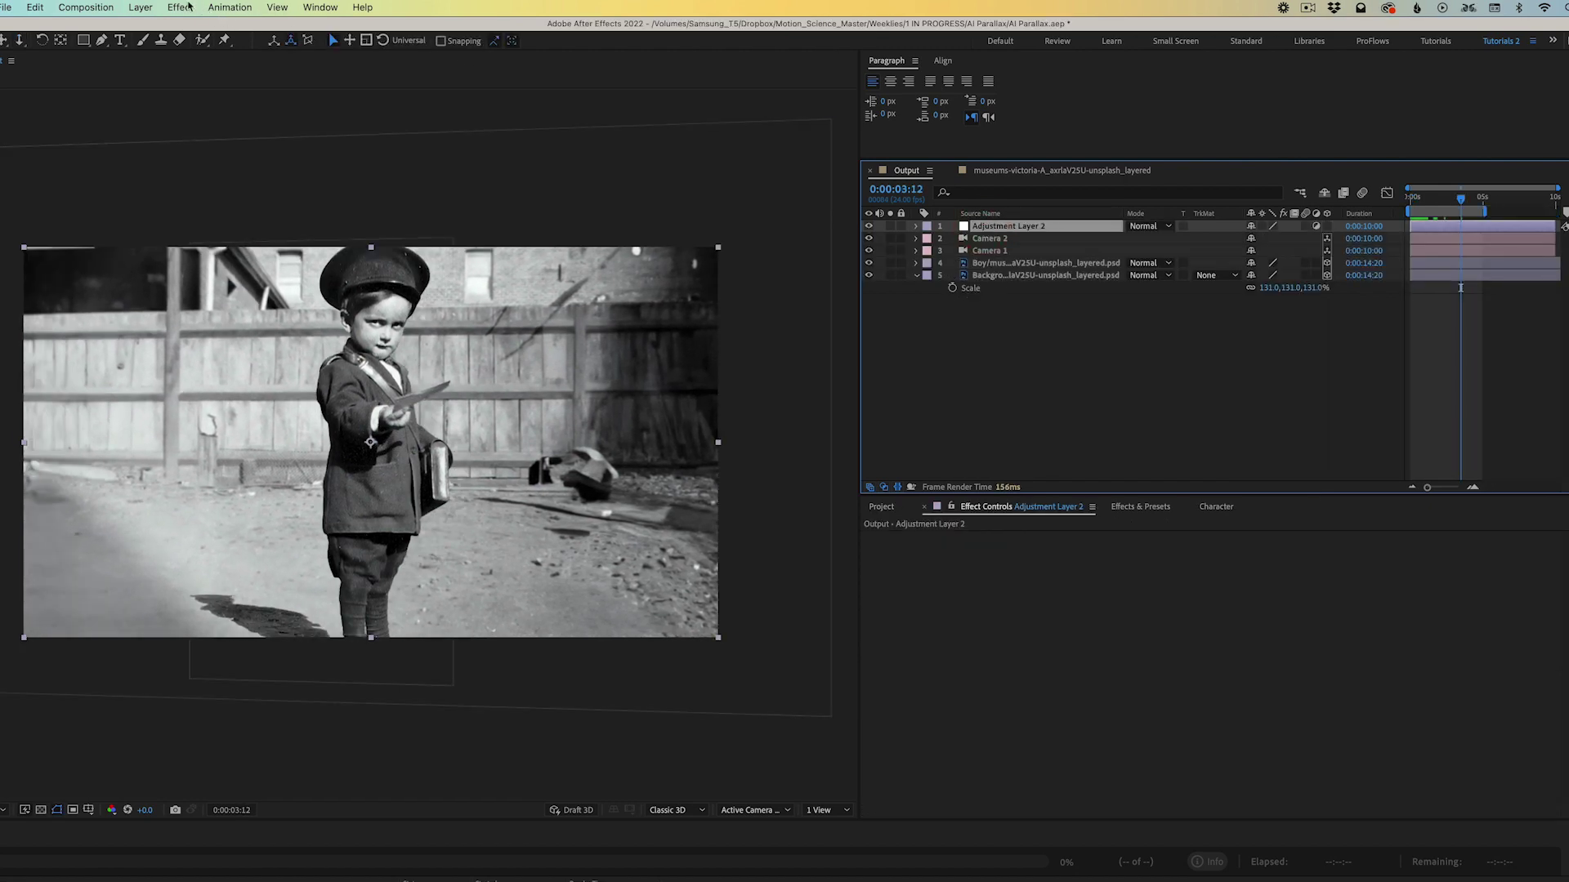
Apply the Sapphire Lighting S_LightLeak effect to the adjustment layer
click(180, 7)
mouse_move(245, 766)
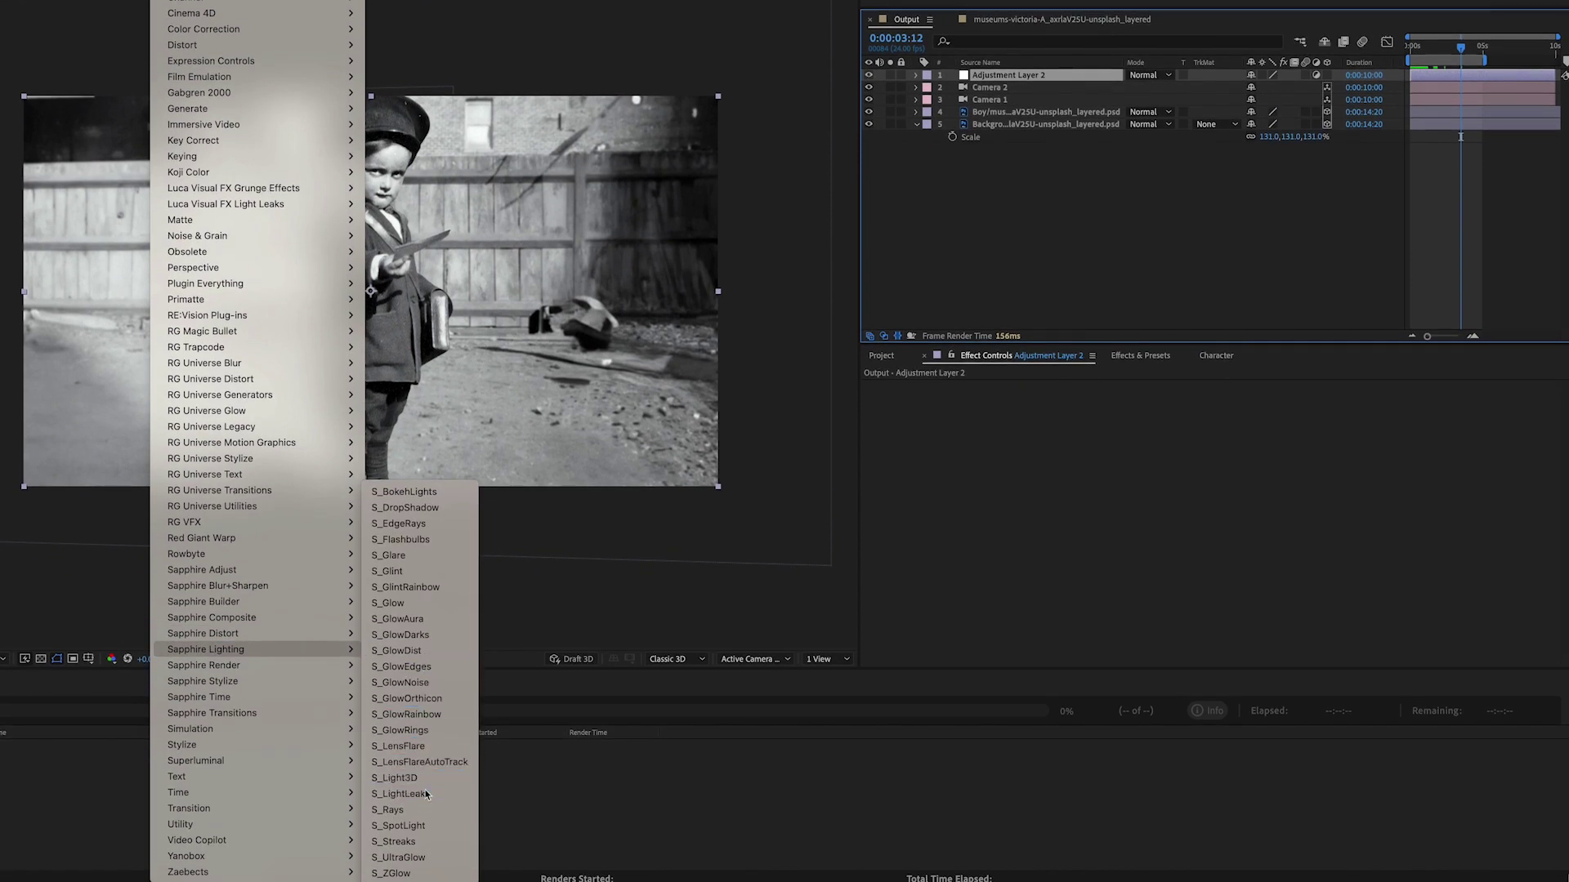
click(399, 793)
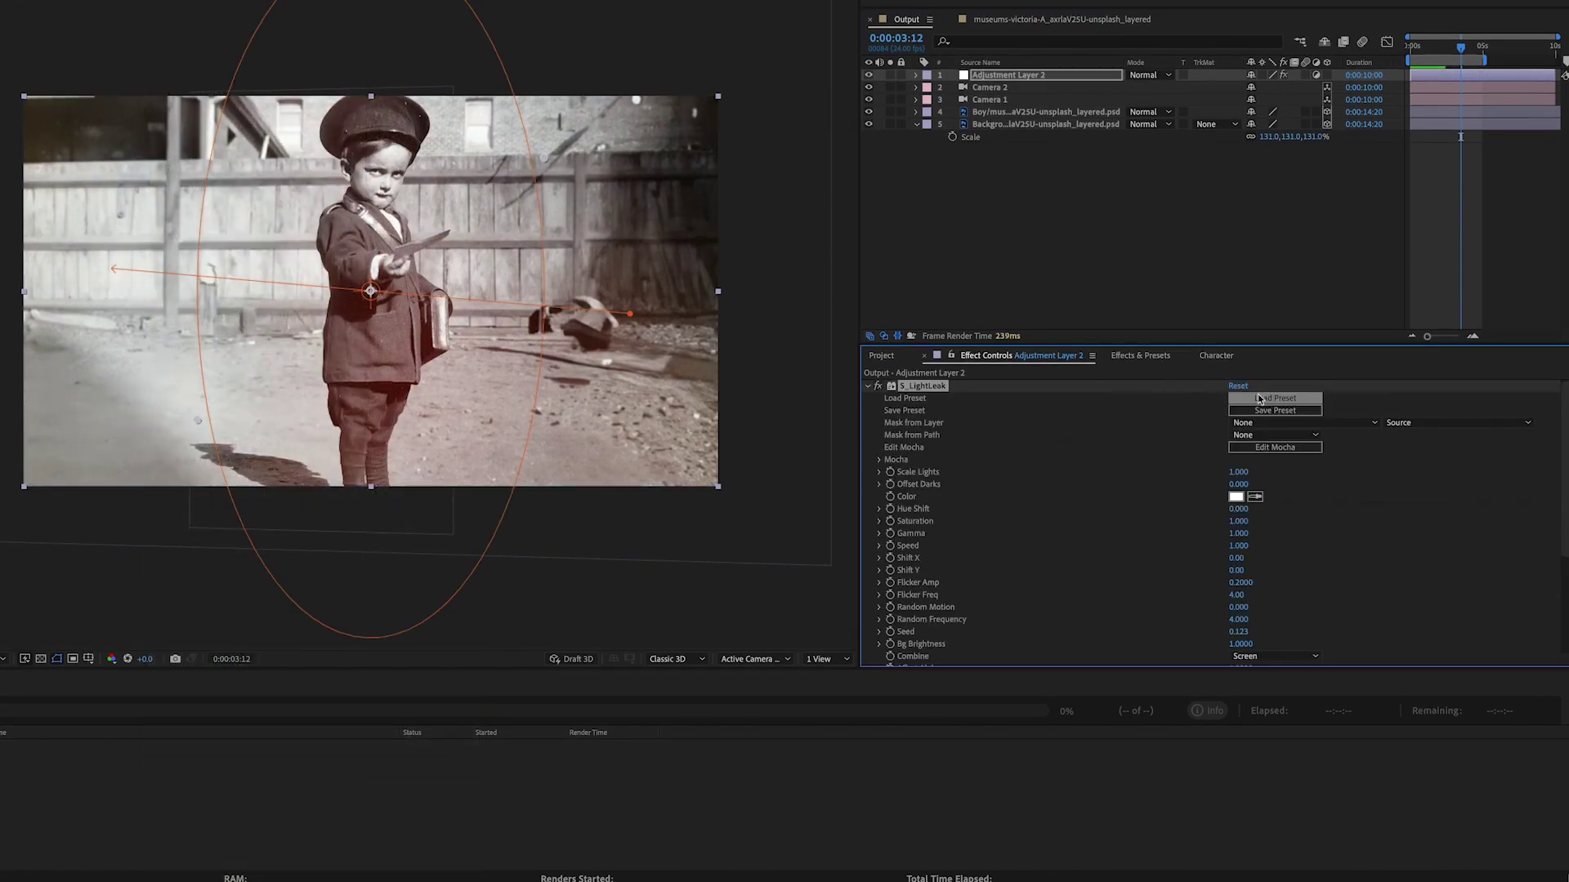
Load the Soft Blue preset into S_LightLeak to tint the photo blue
click(1289, 400)
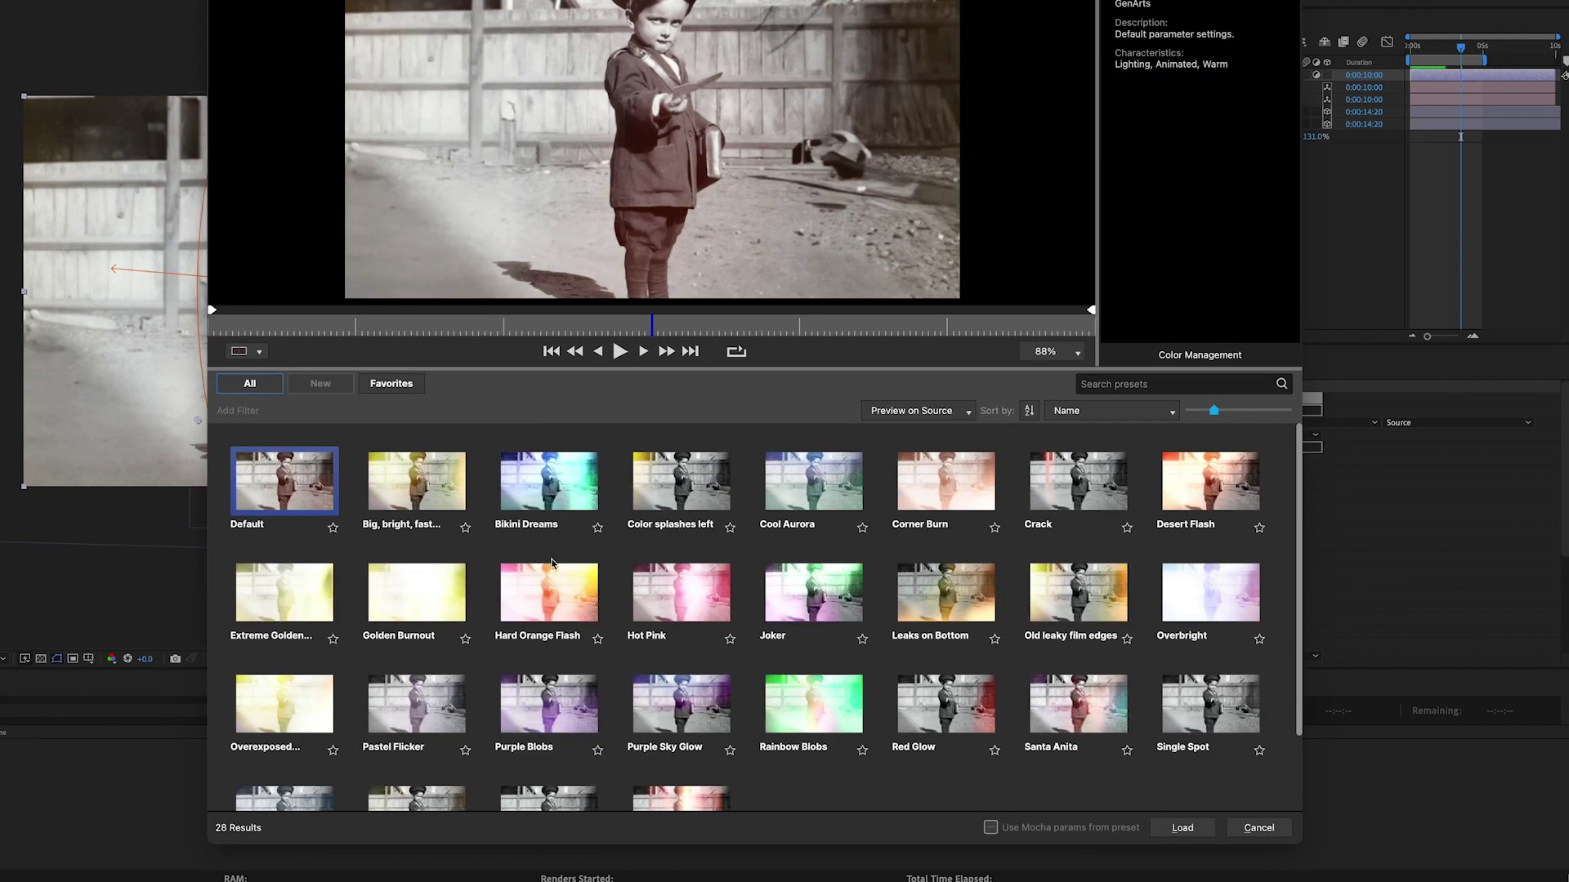
scroll(553, 564, down, 2)
scroll(562, 571, down, 1)
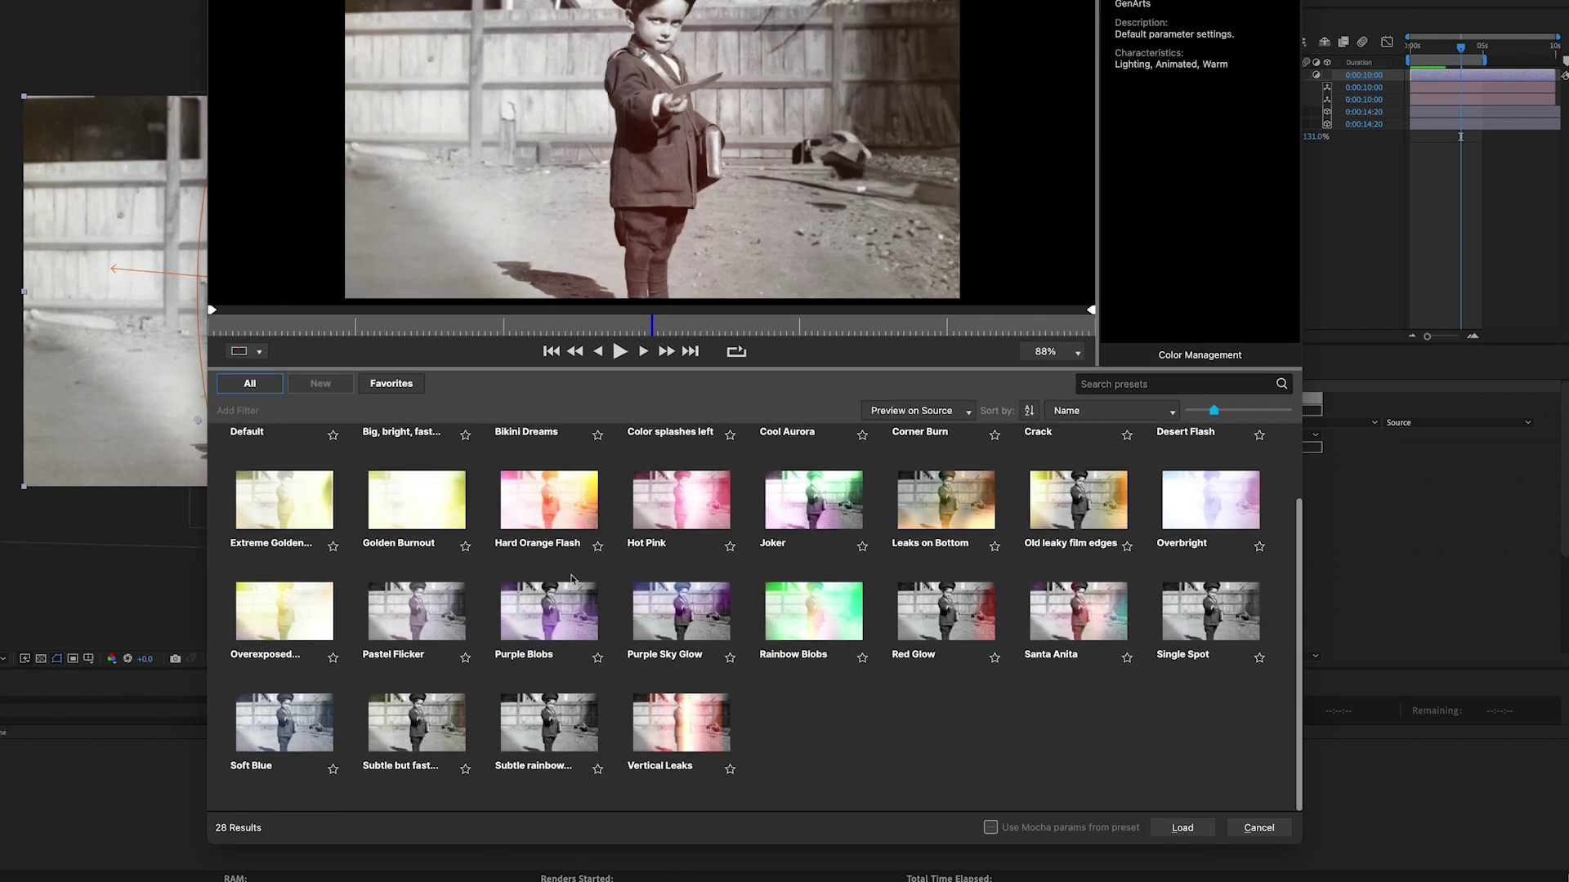
click(295, 730)
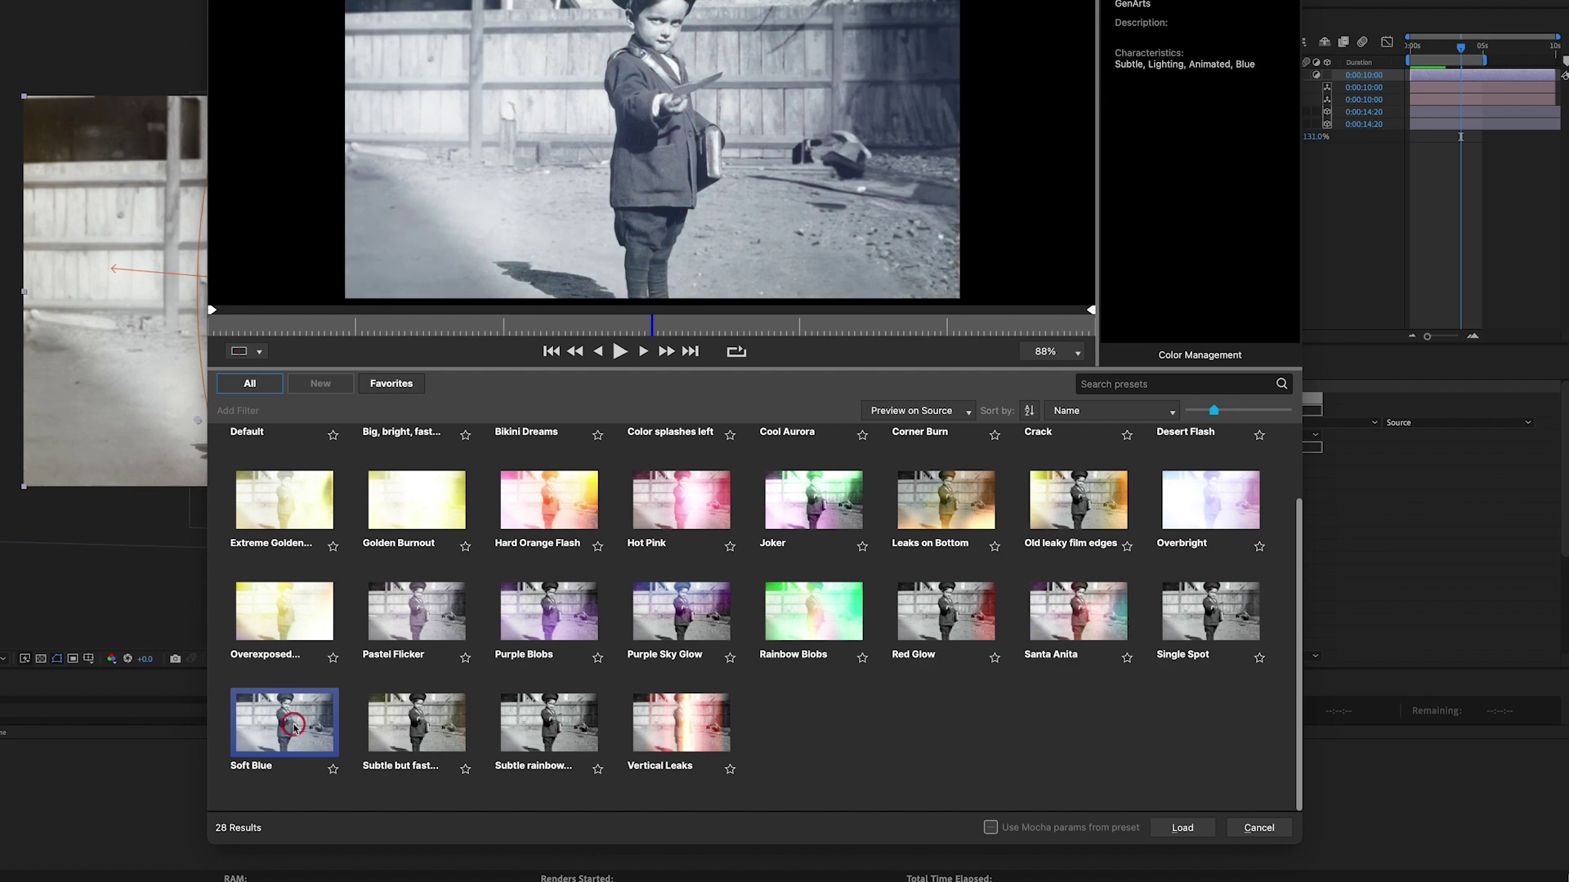
click(1182, 827)
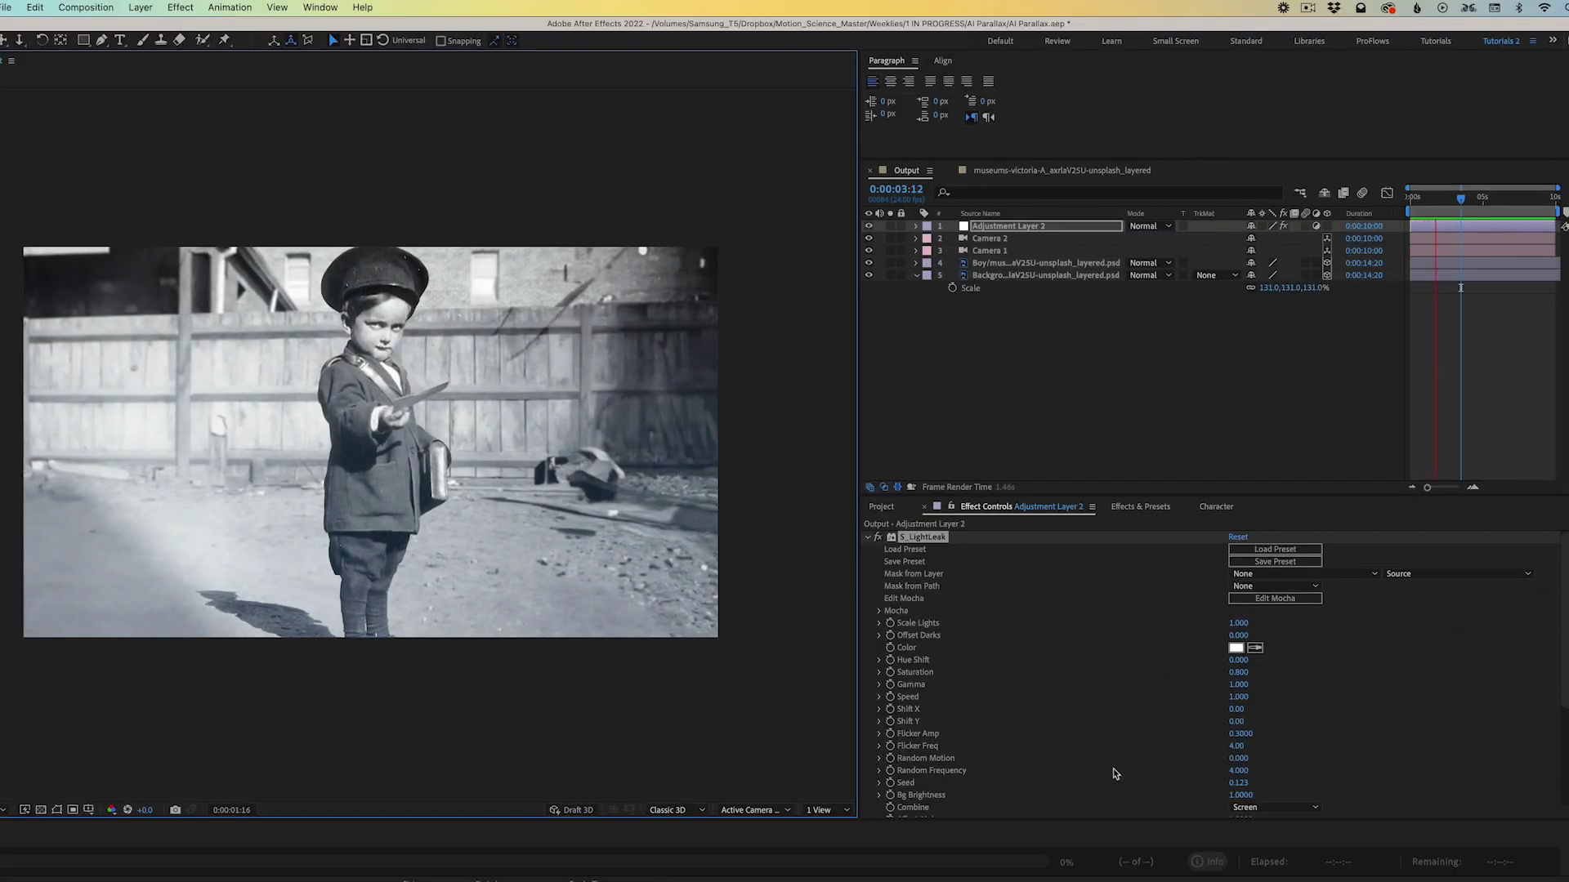